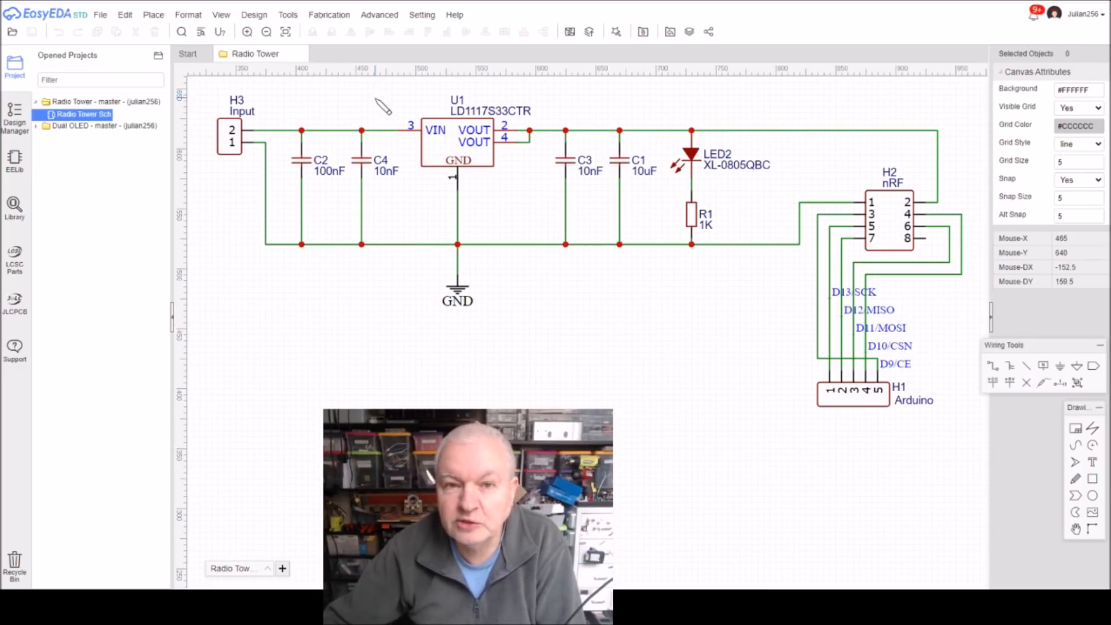
Start the conversion of the schematic to a PCB and choose to check the unfinished nets first
click(570, 33)
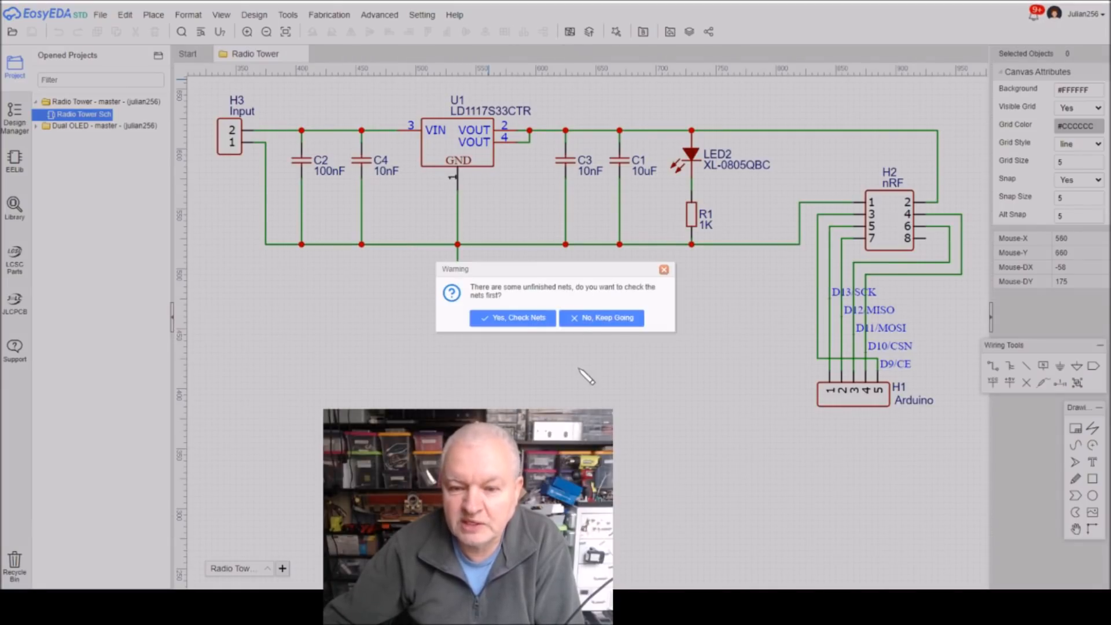
click(516, 319)
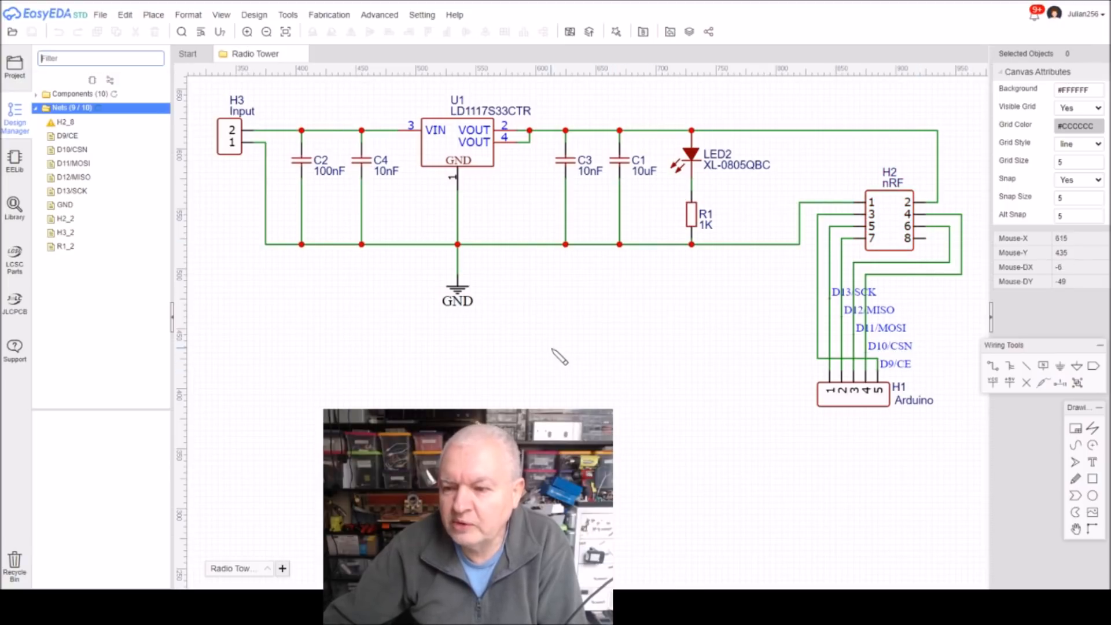
Place a net label on the regulator's output wire beyond LED2 and name it 3v3
click(1046, 368)
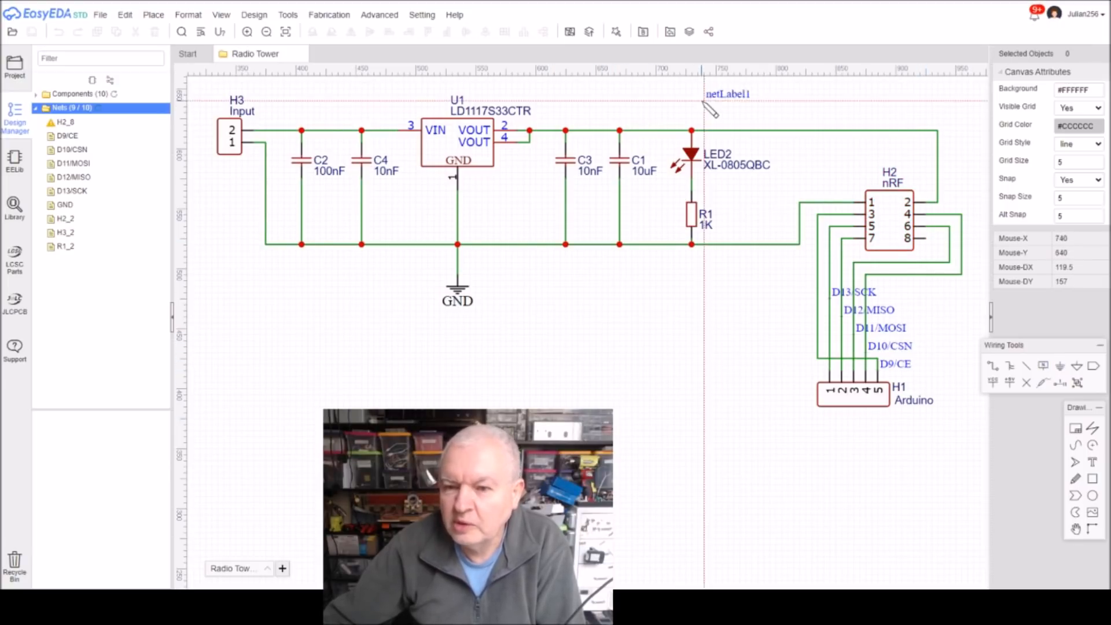
click(744, 132)
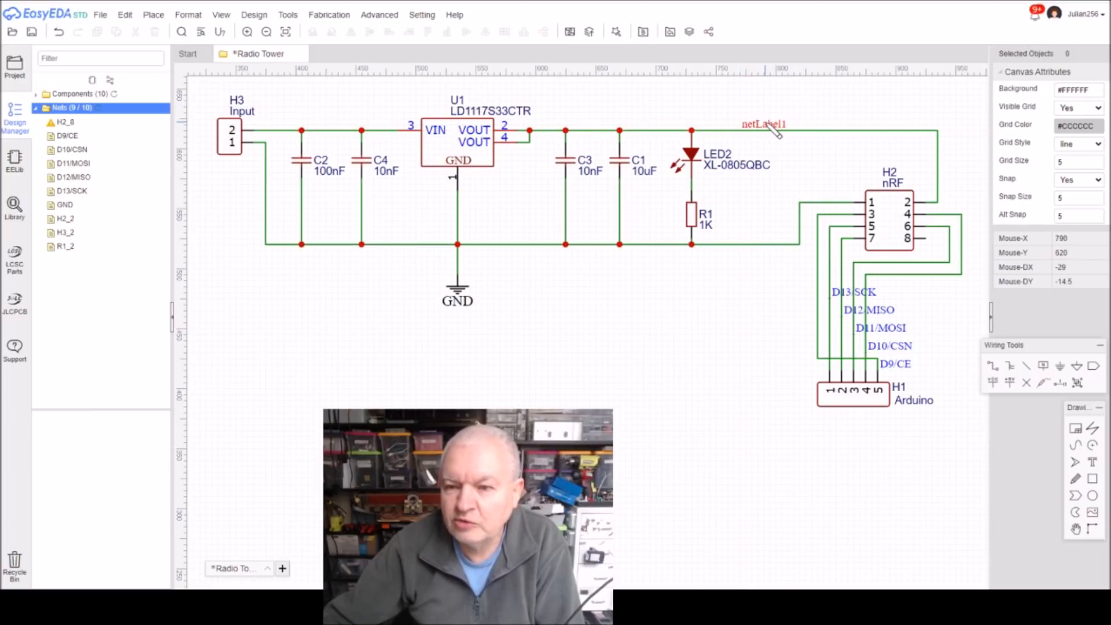
double_click(758, 123)
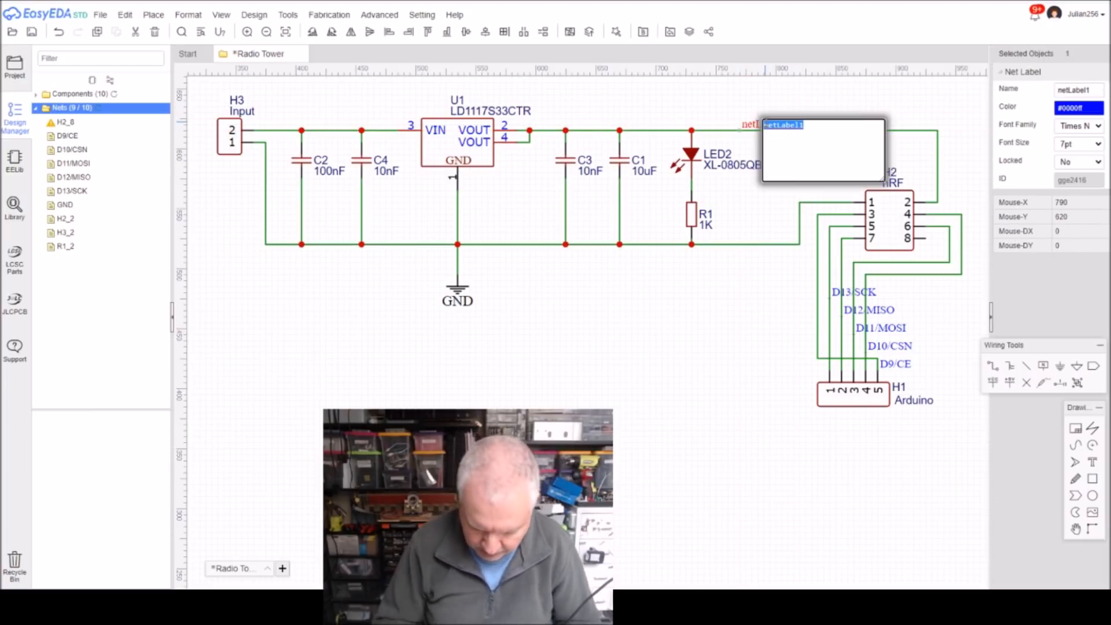
text(3v3)
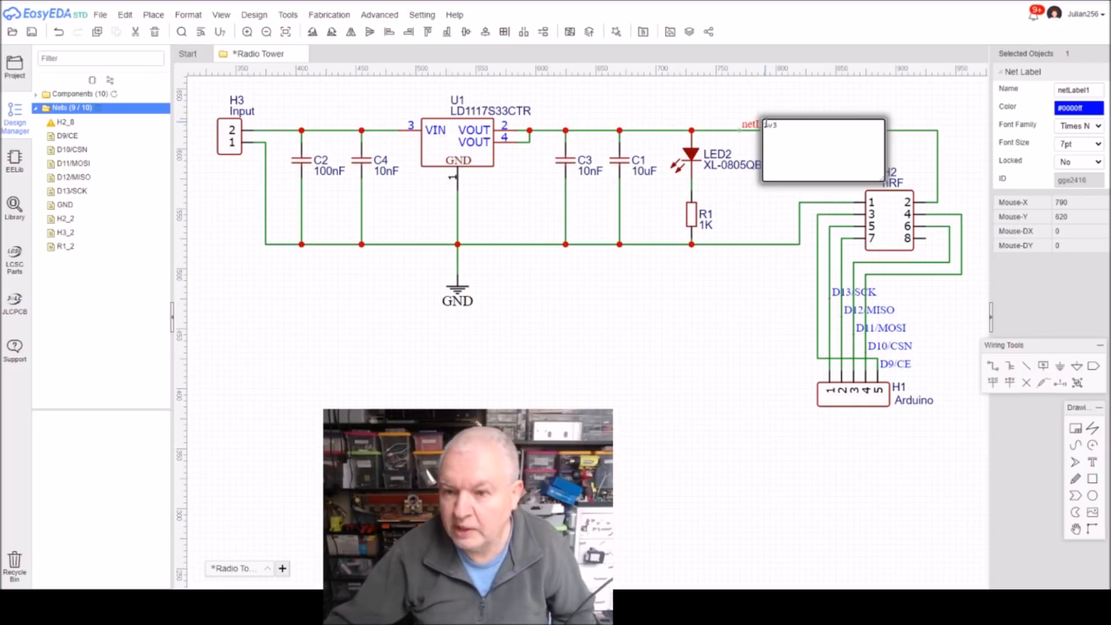
click(837, 103)
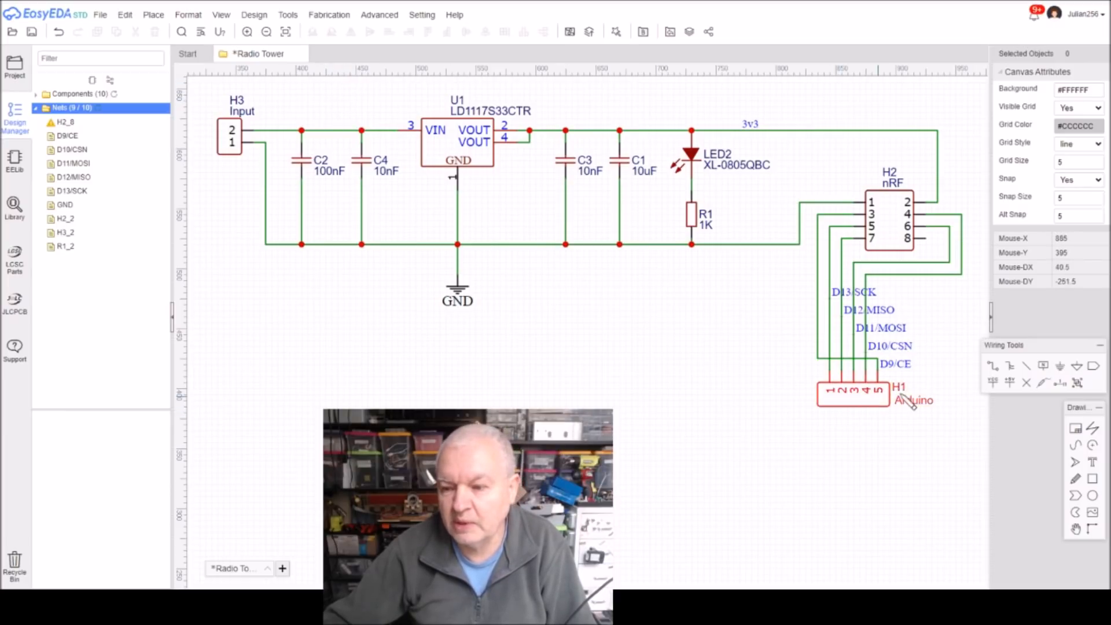
Place a +5V power symbol above C4 and wire it down to the regulator's input rail
click(1010, 382)
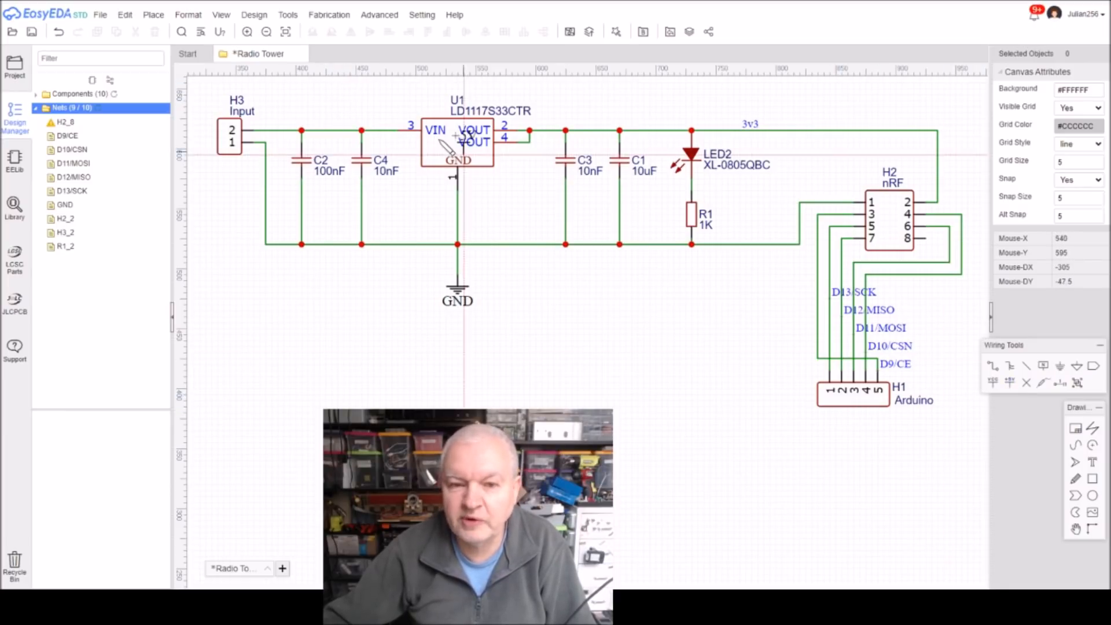
click(362, 113)
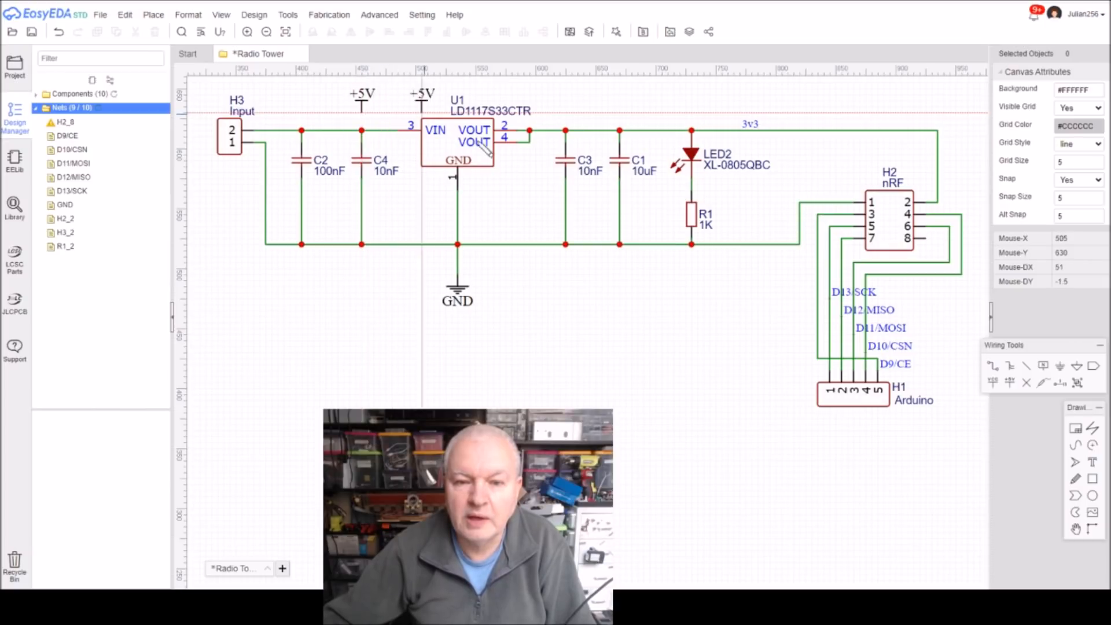
key(Escape)
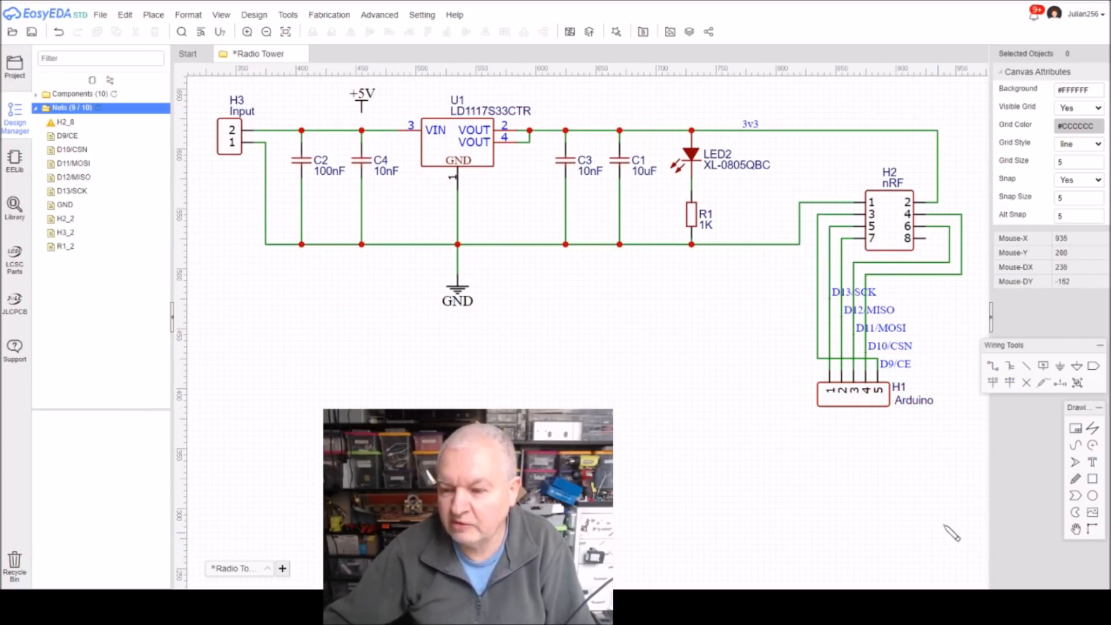
key(w)
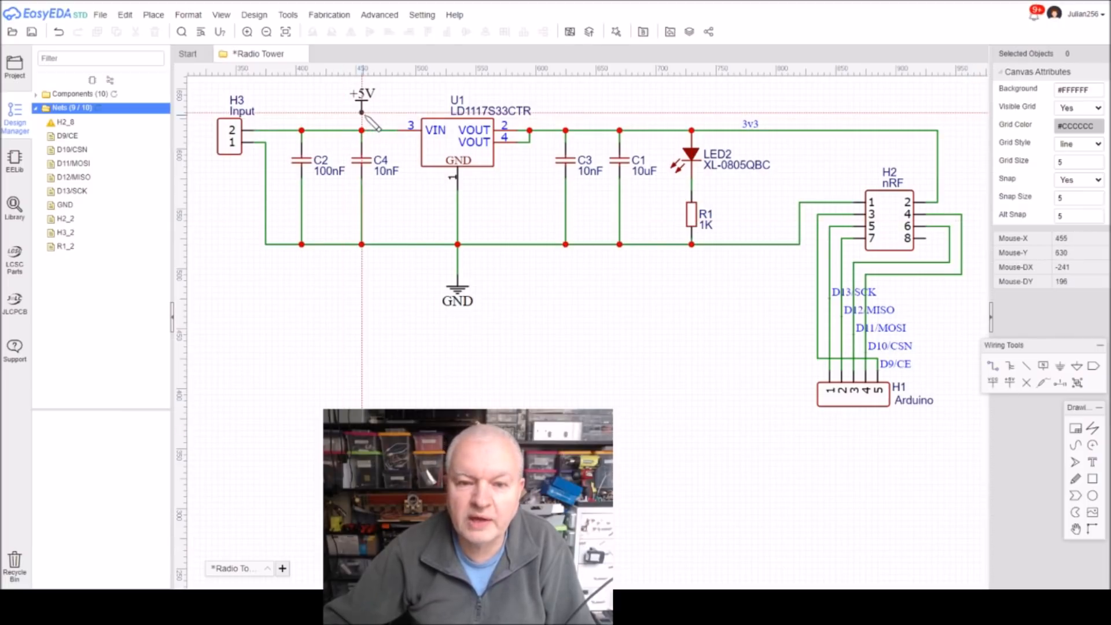
click(362, 114)
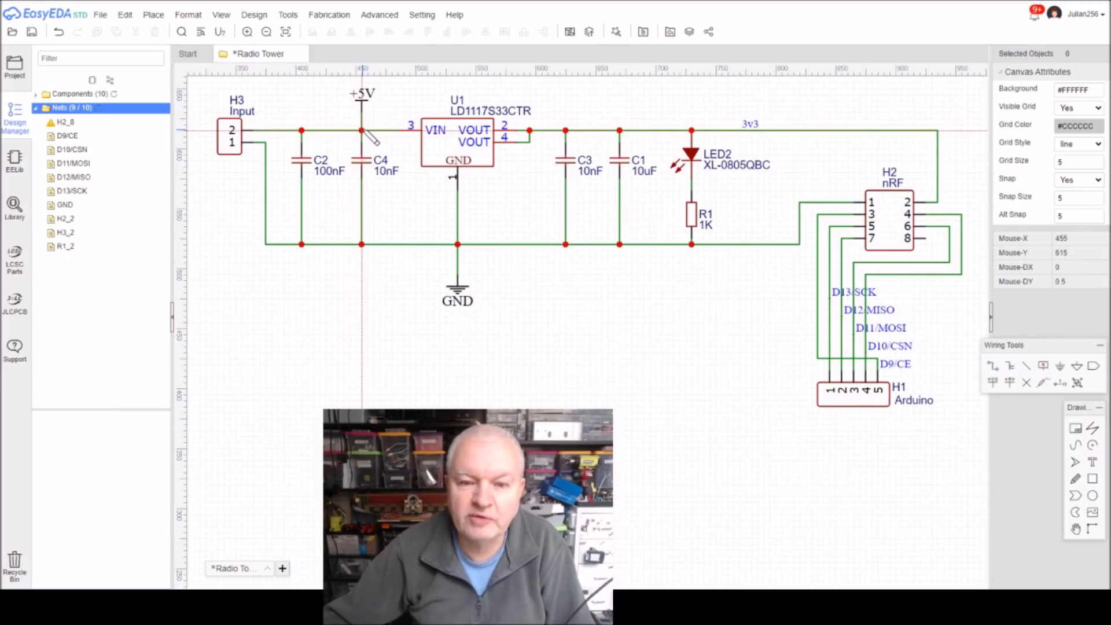
right_click(572, 306)
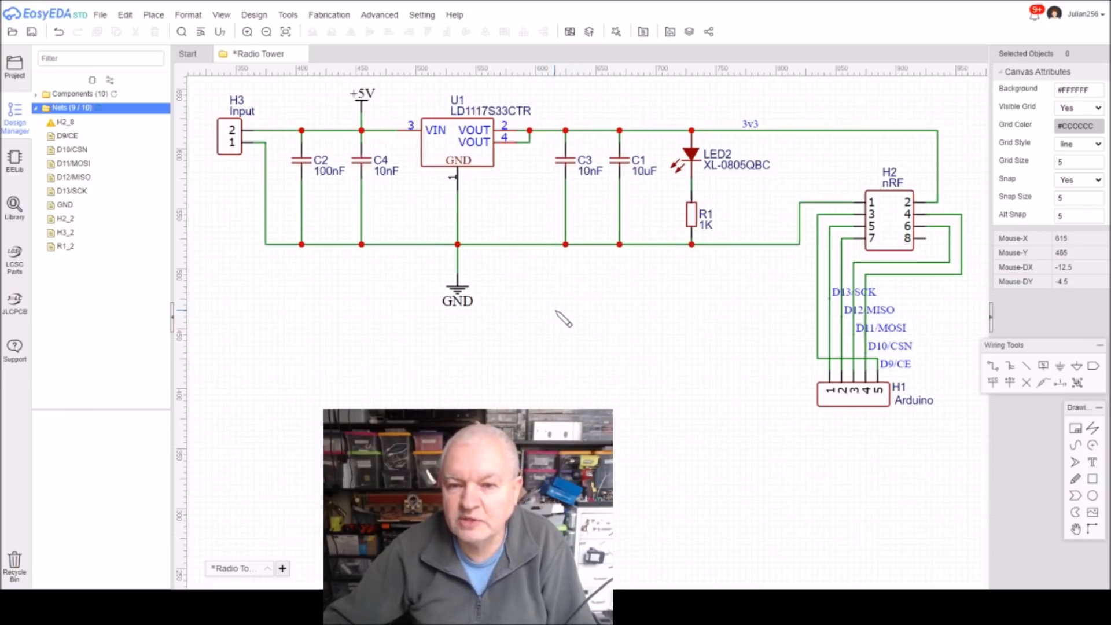
Save the schematic and convert it to a PCB, continuing without checking the unfinished nets
click(570, 33)
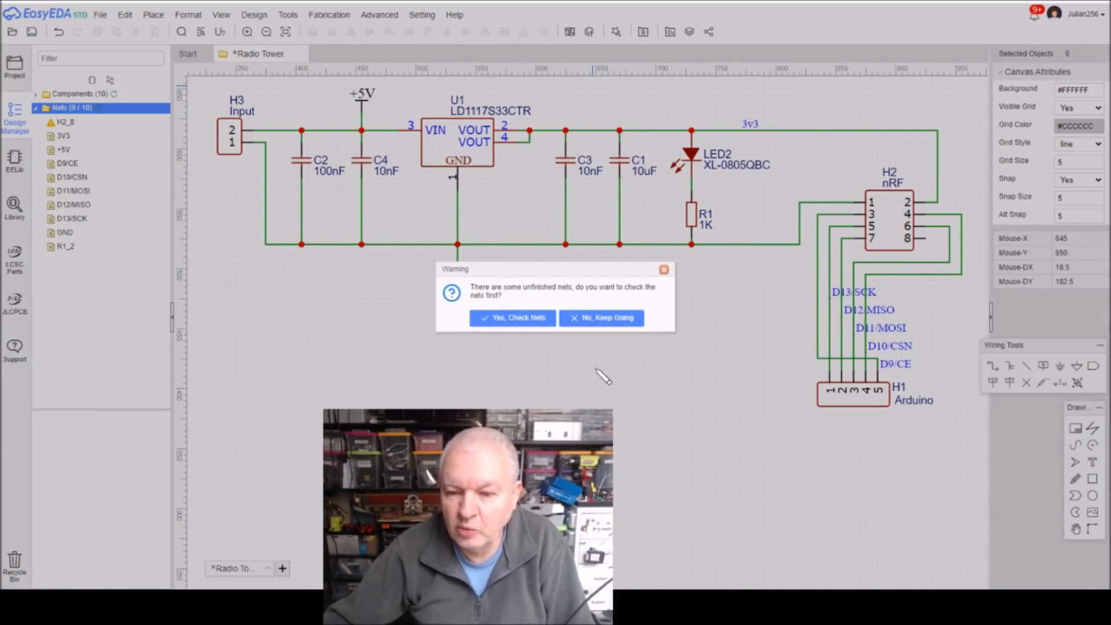
click(596, 318)
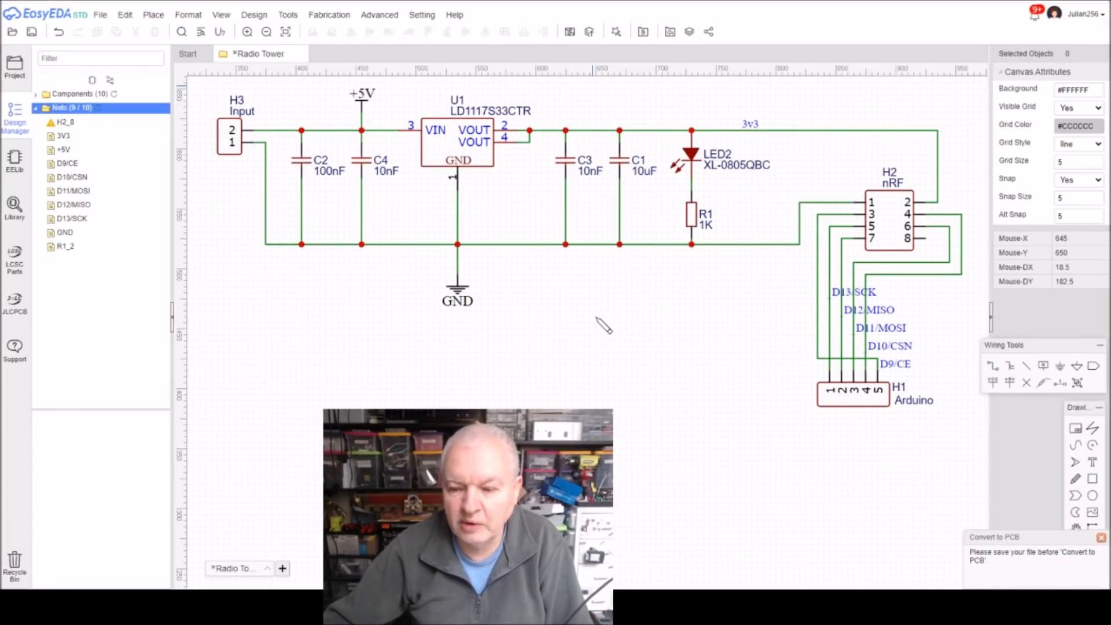
click(32, 34)
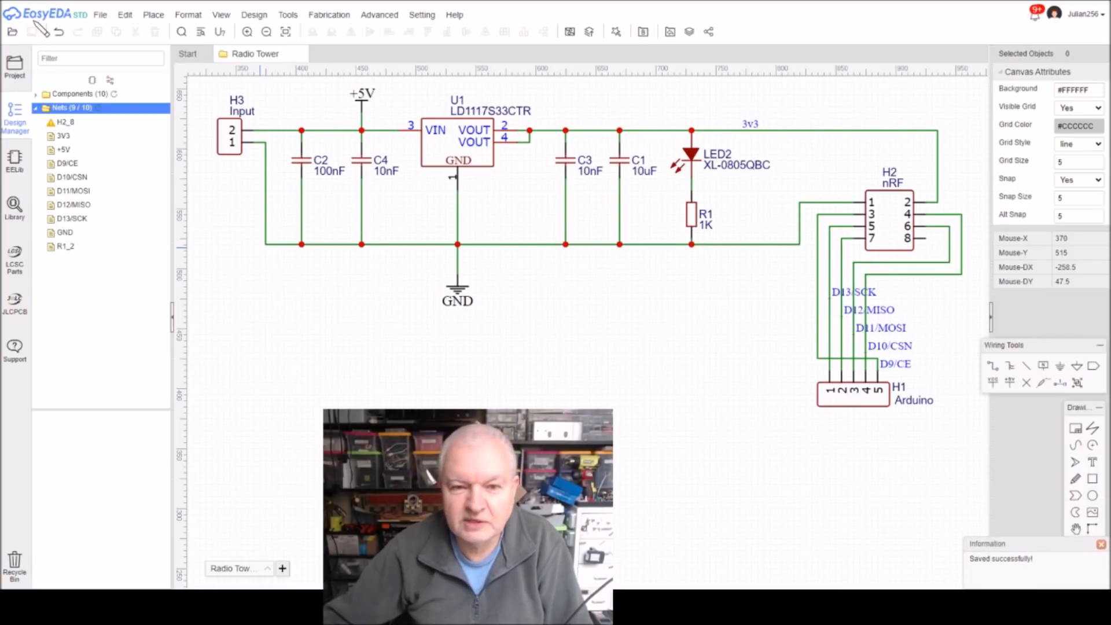
click(571, 33)
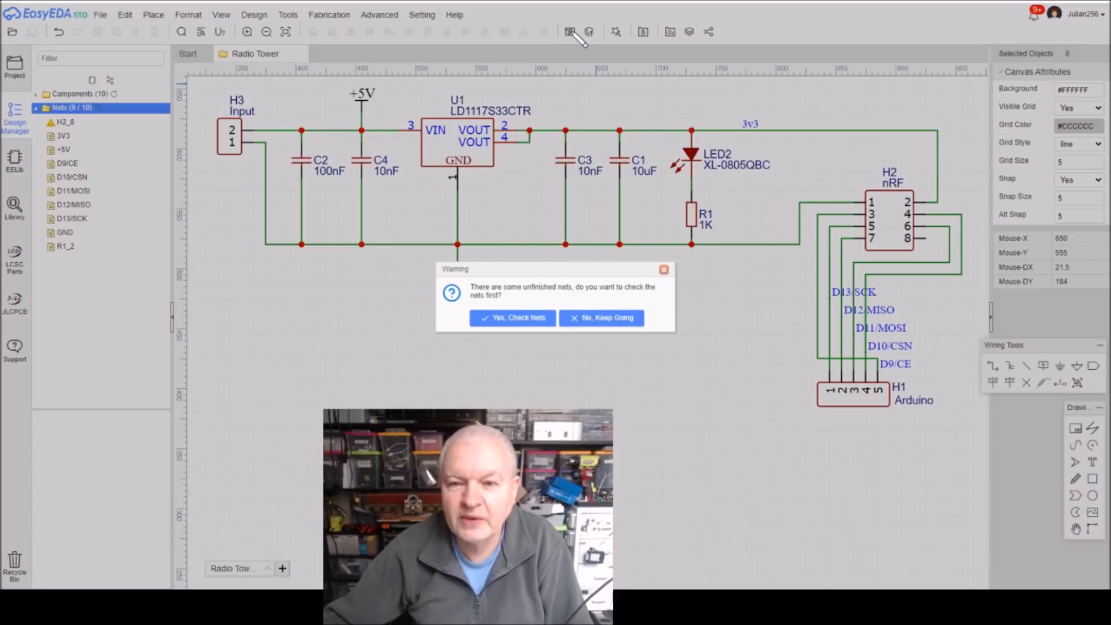
click(588, 317)
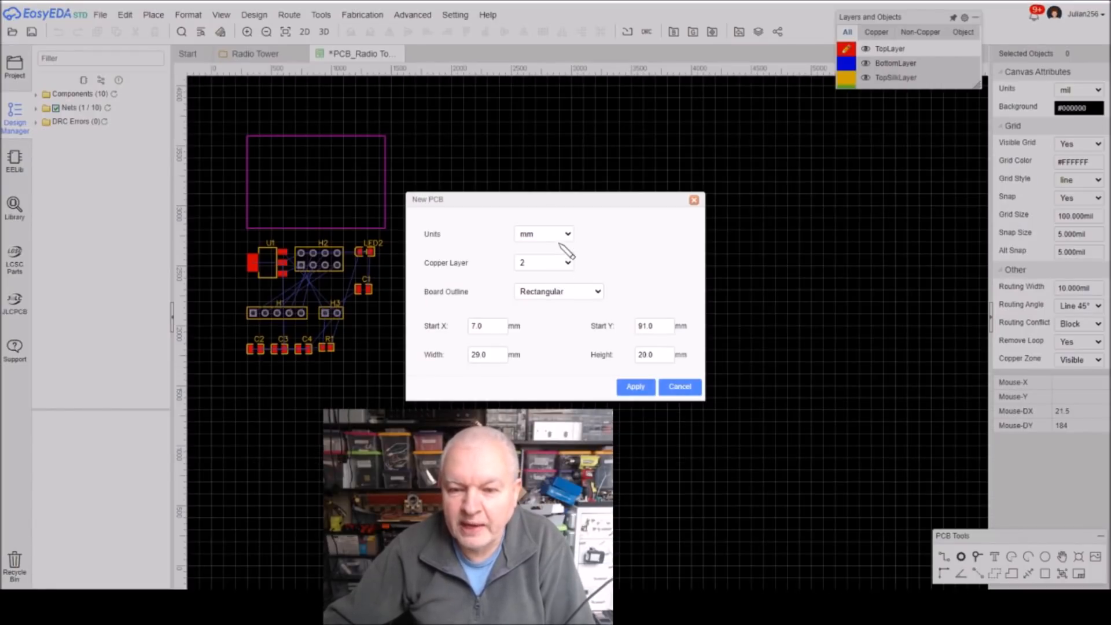
Create the new PCB with units in mil, 2 copper layers and a rectangular board outline
click(568, 235)
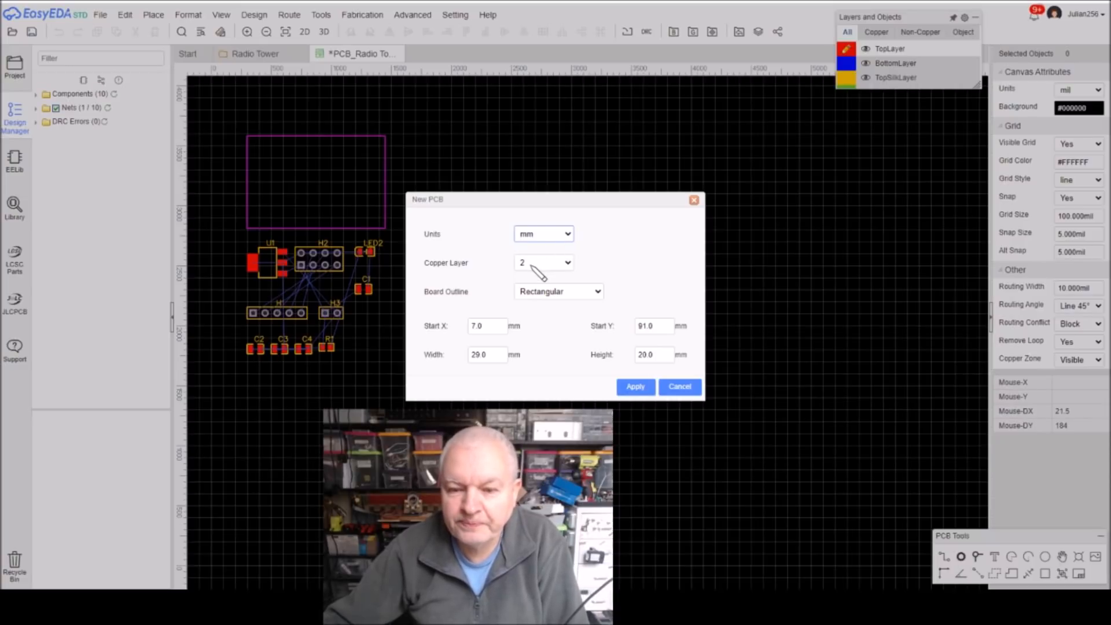
click(533, 266)
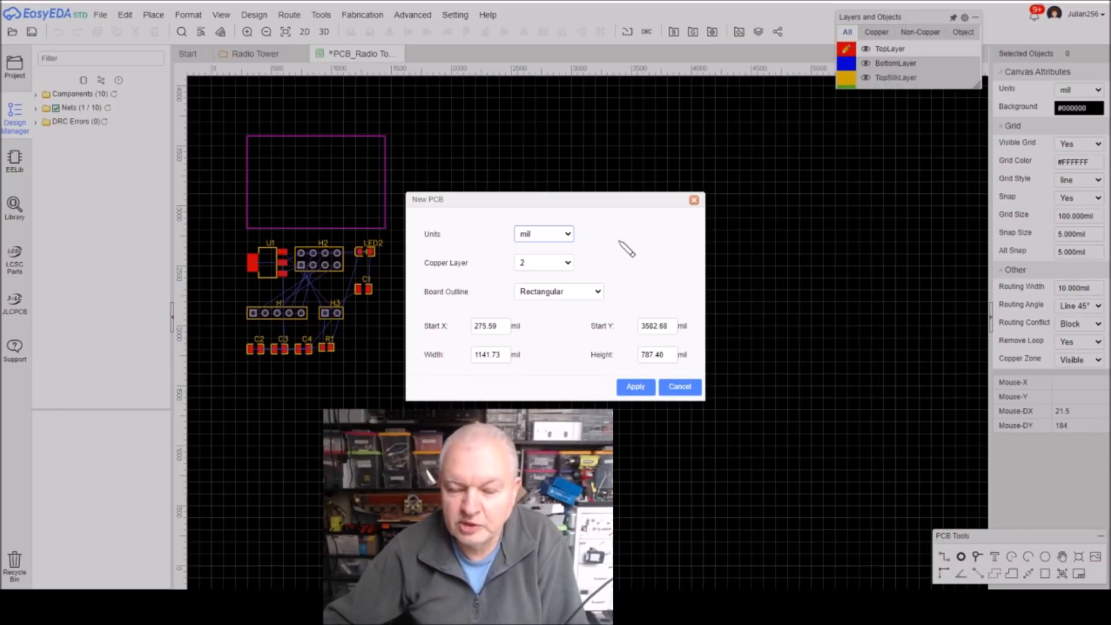
click(638, 385)
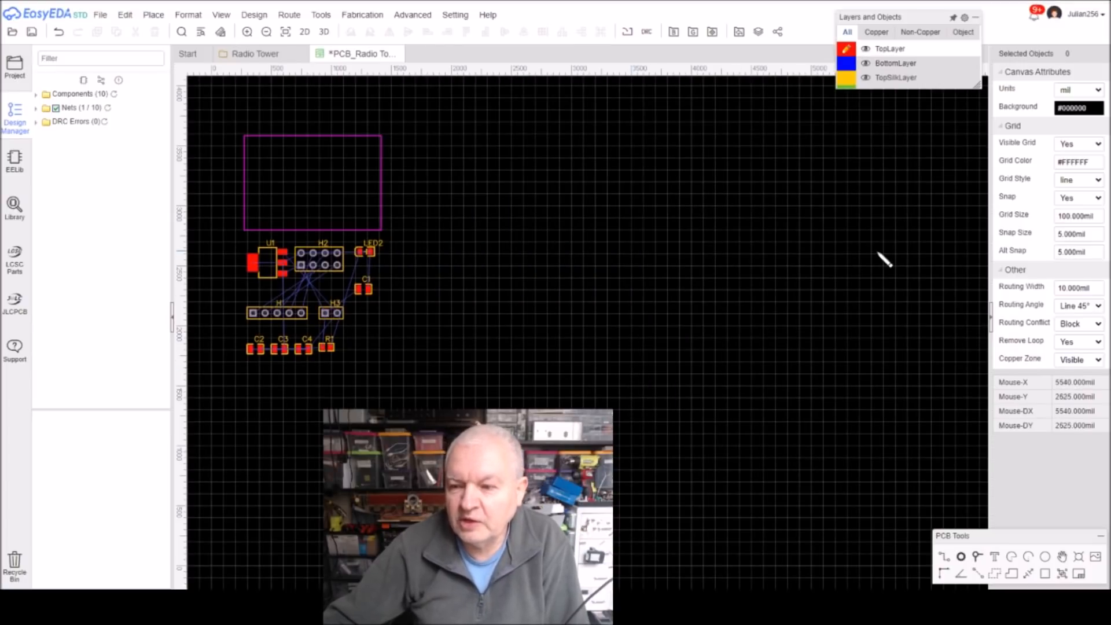
Set the PCB canvas snap size to 25 mil
double_click(1090, 234)
text(25)
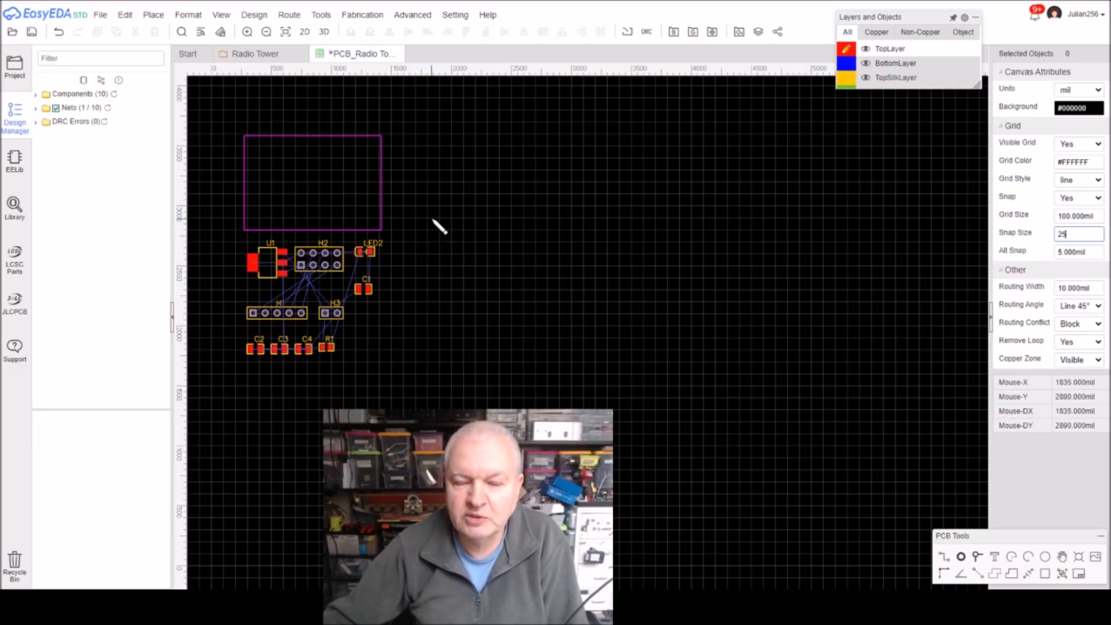
Move the board outline's four corners onto the grid to form a 1400 by 800 mil rectangle with its upper-left corner at X 0, Y 3600
right_drag(432, 190, 561, 213)
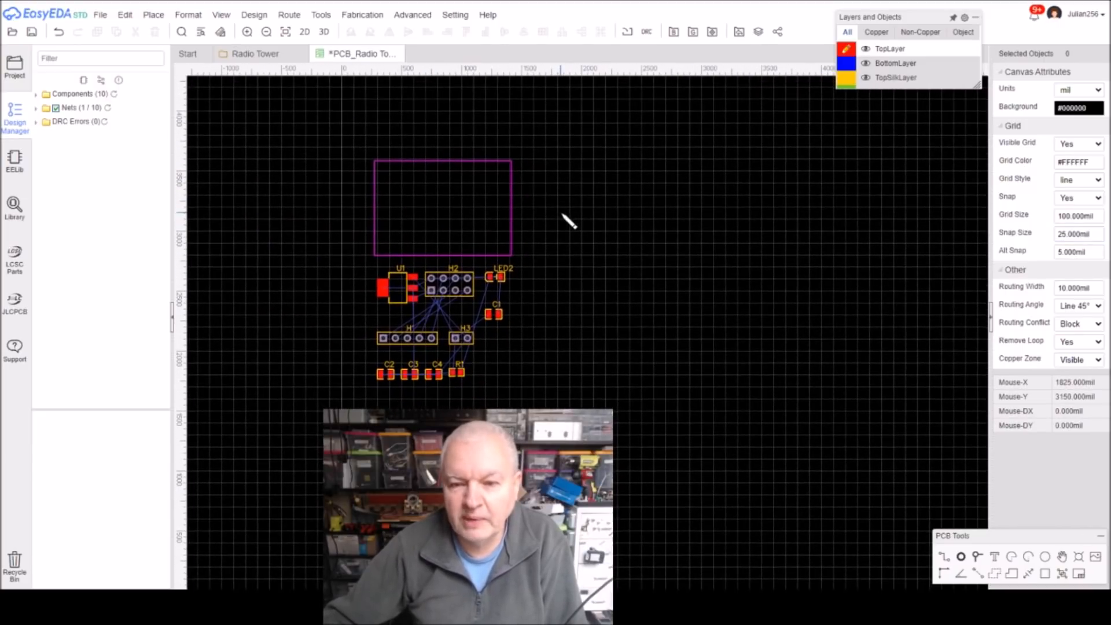
scroll(544, 218, up, 1)
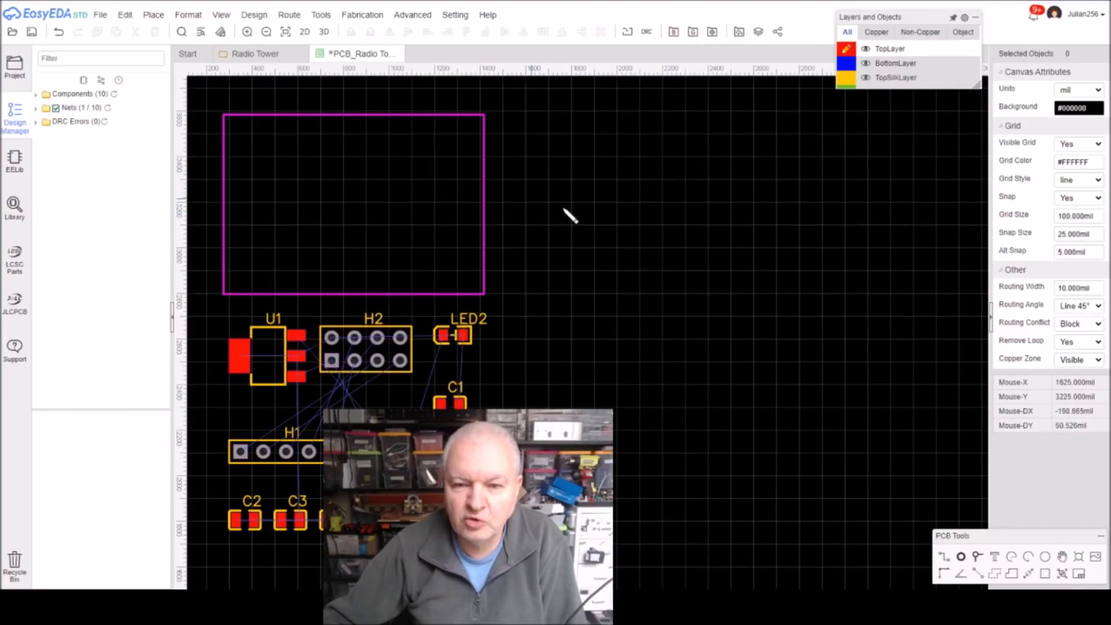
scroll(579, 216, up, 1)
right_drag(643, 228, 677, 223)
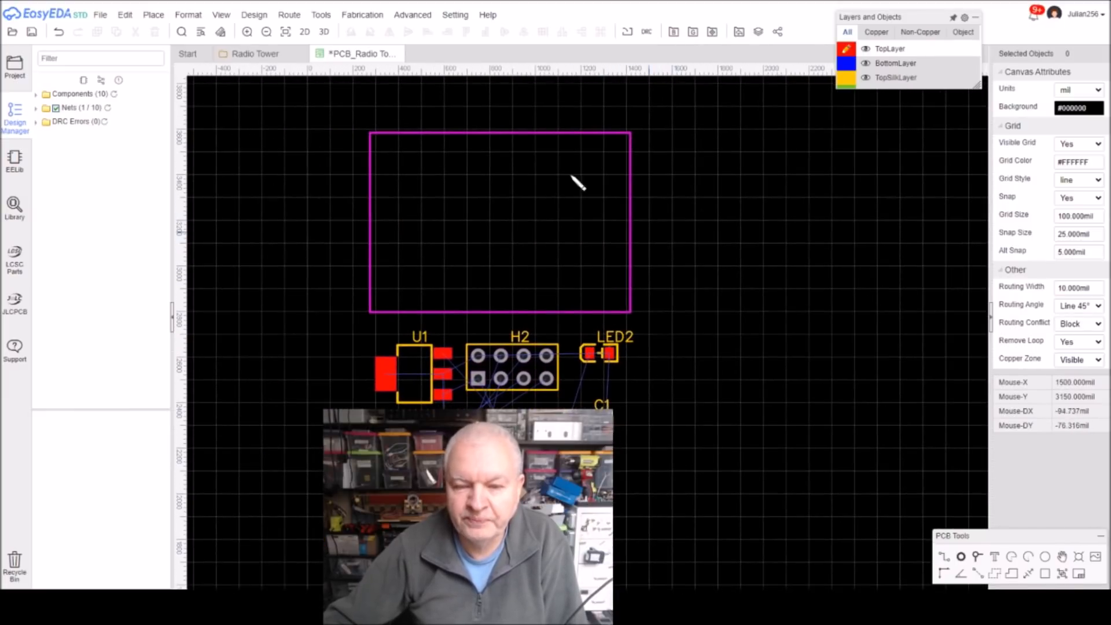
click(412, 133)
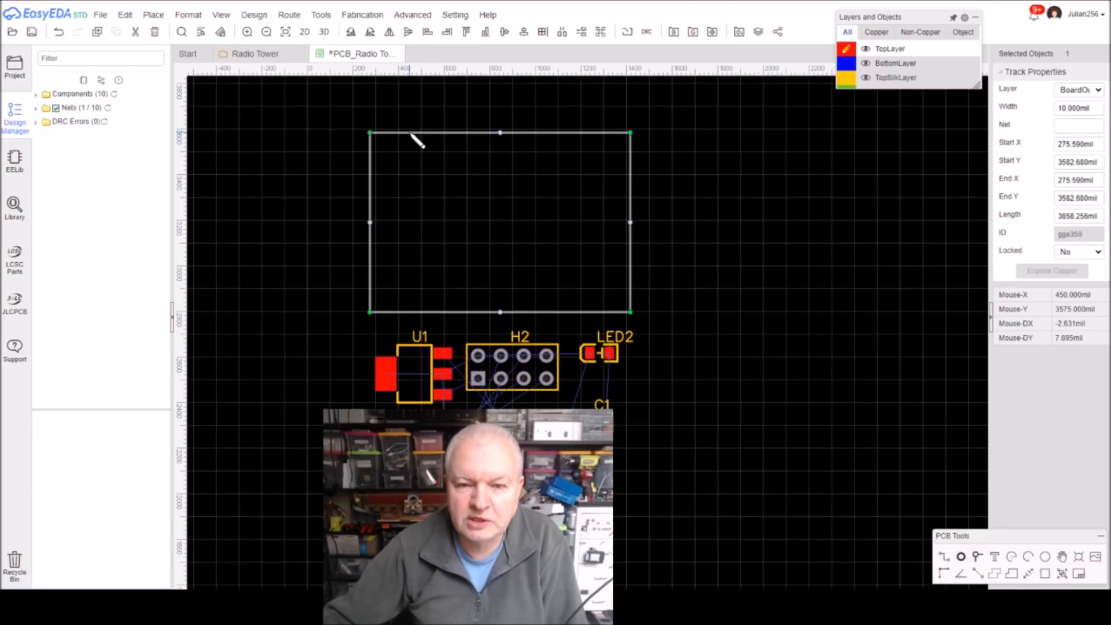
drag(370, 133, 309, 130)
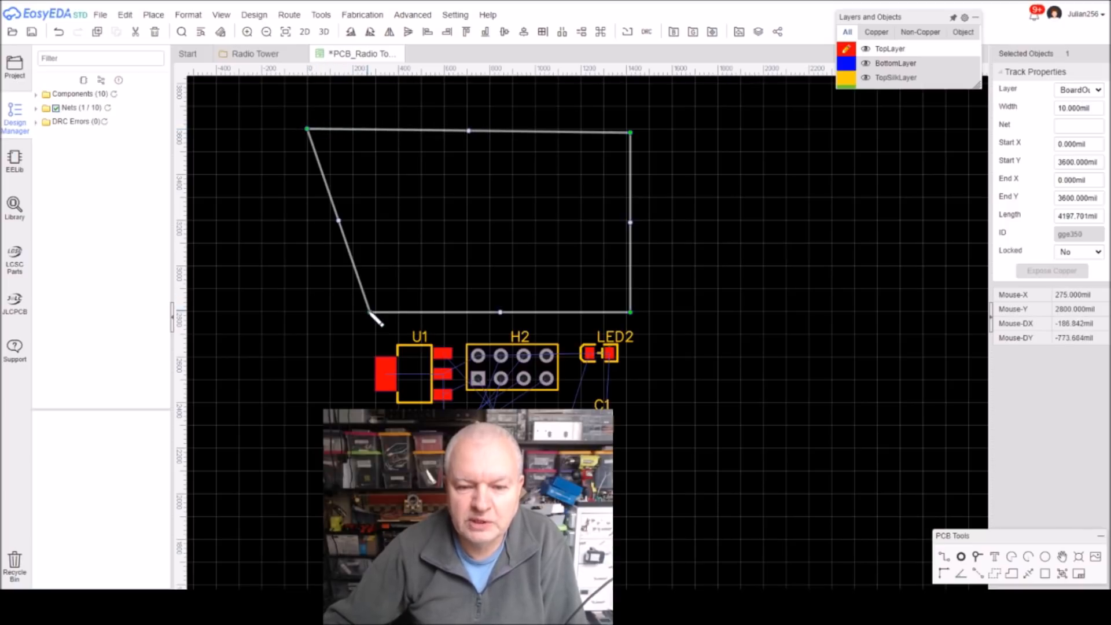
drag(370, 313, 307, 311)
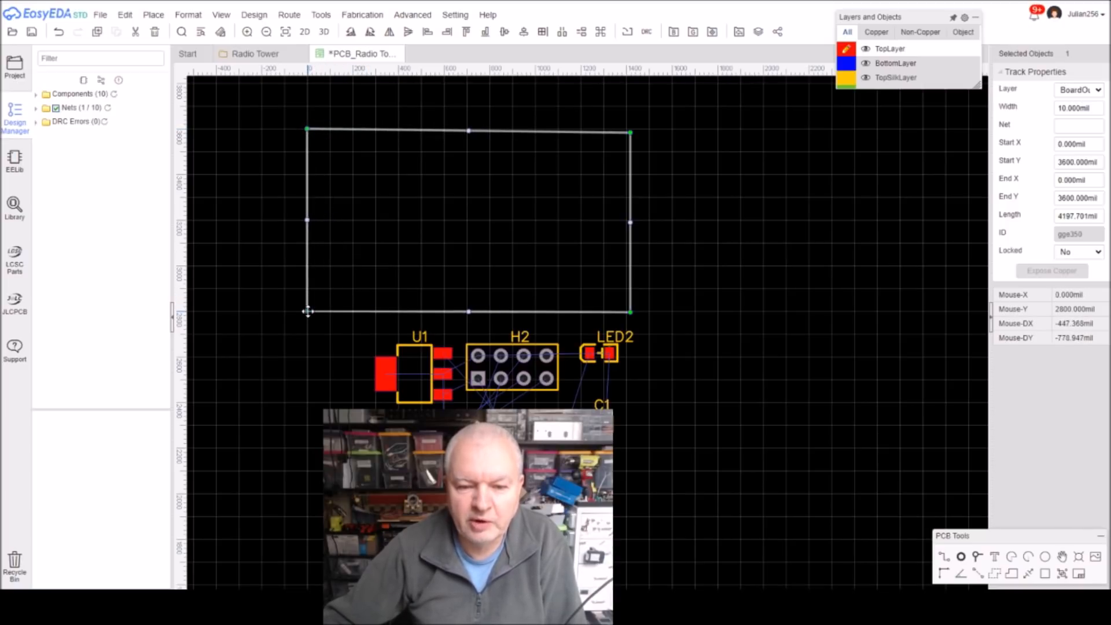
drag(630, 311, 626, 313)
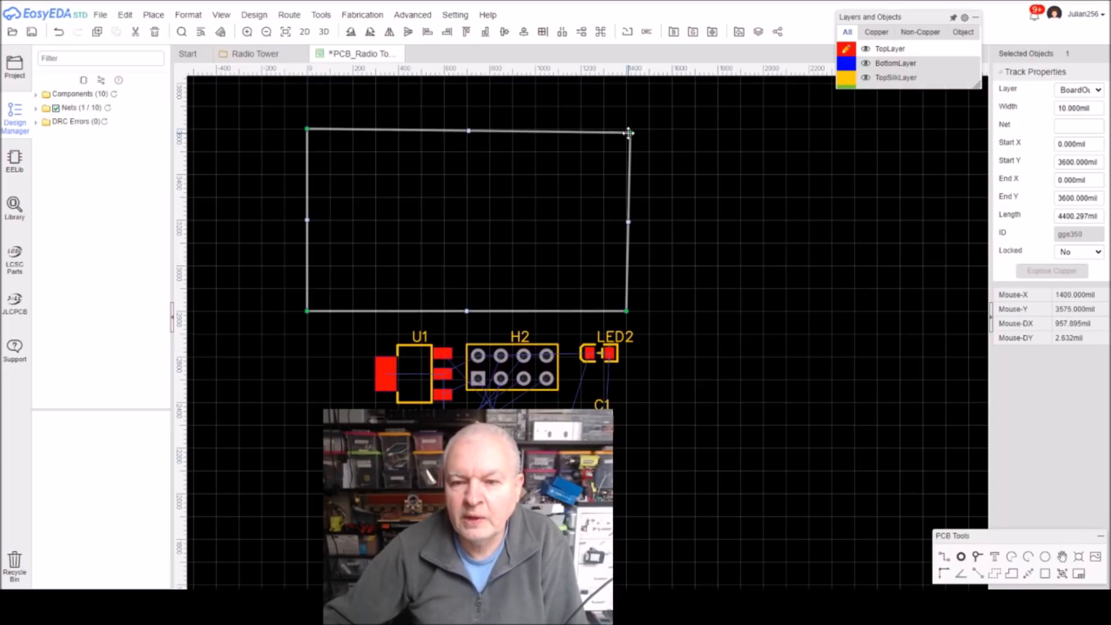
drag(629, 133, 624, 130)
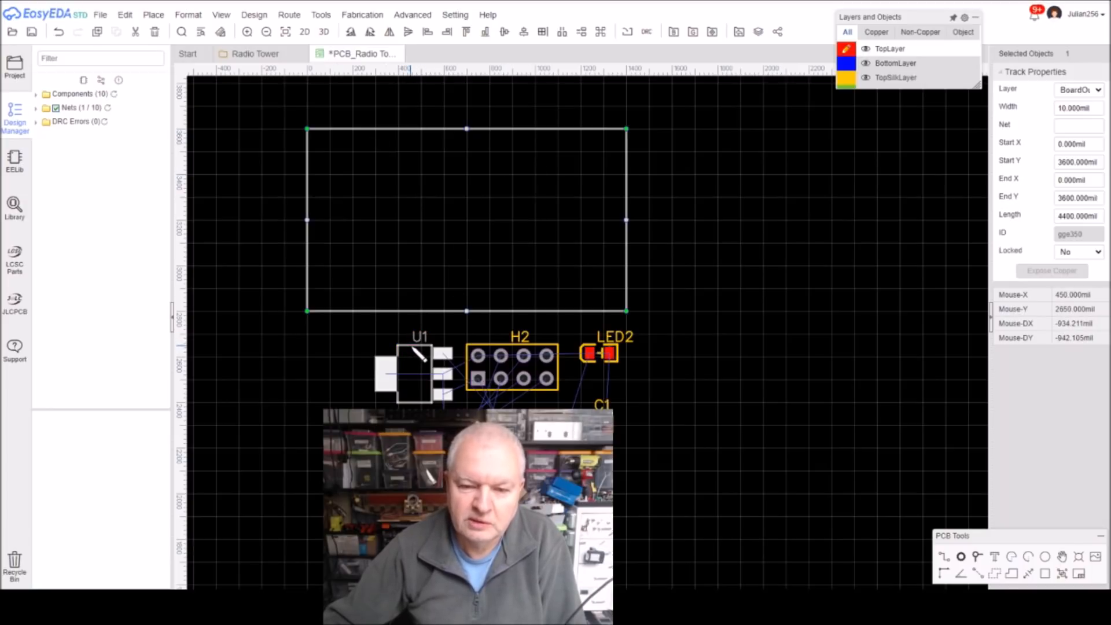
Move regulator U1 into the board's upper left area and place header H1 vertically along the left edge with pin 1 uppermost
drag(419, 354, 417, 158)
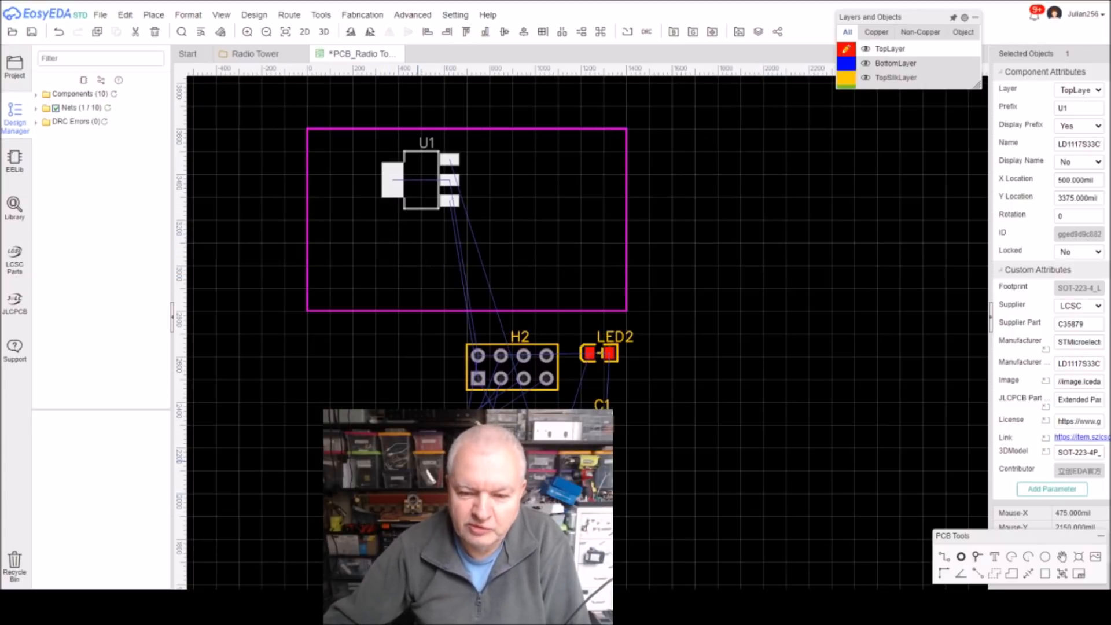
drag(397, 394, 313, 186)
key(space)
key(space)
key(space)
click(742, 230)
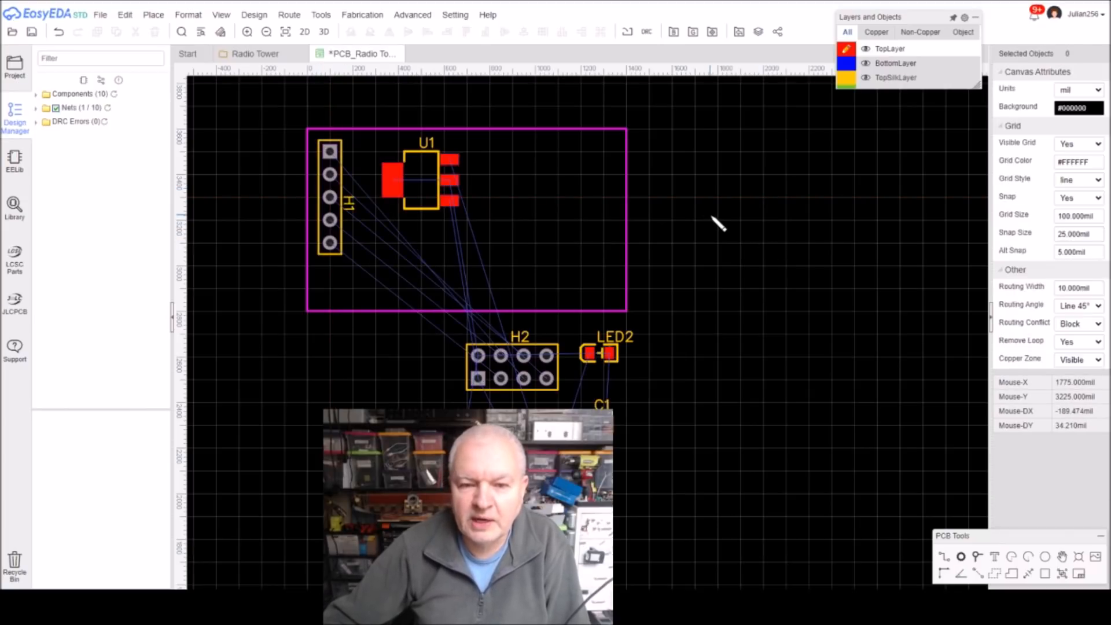
Raise the board outline's lower edge to reduce the board height to about 600 mil
drag(526, 314, 524, 268)
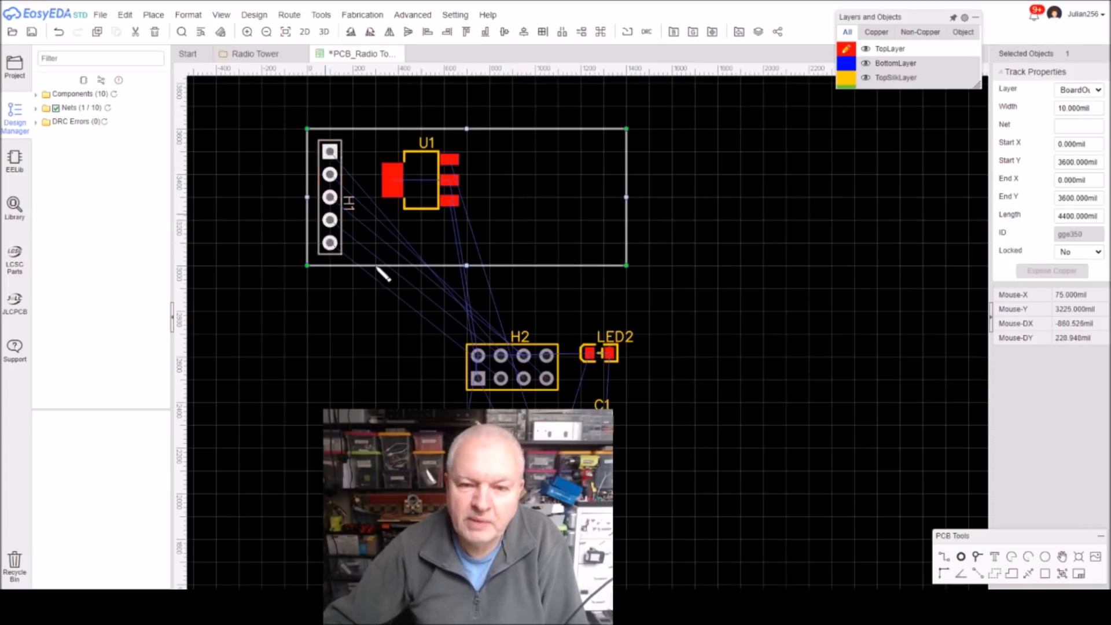
click(715, 174)
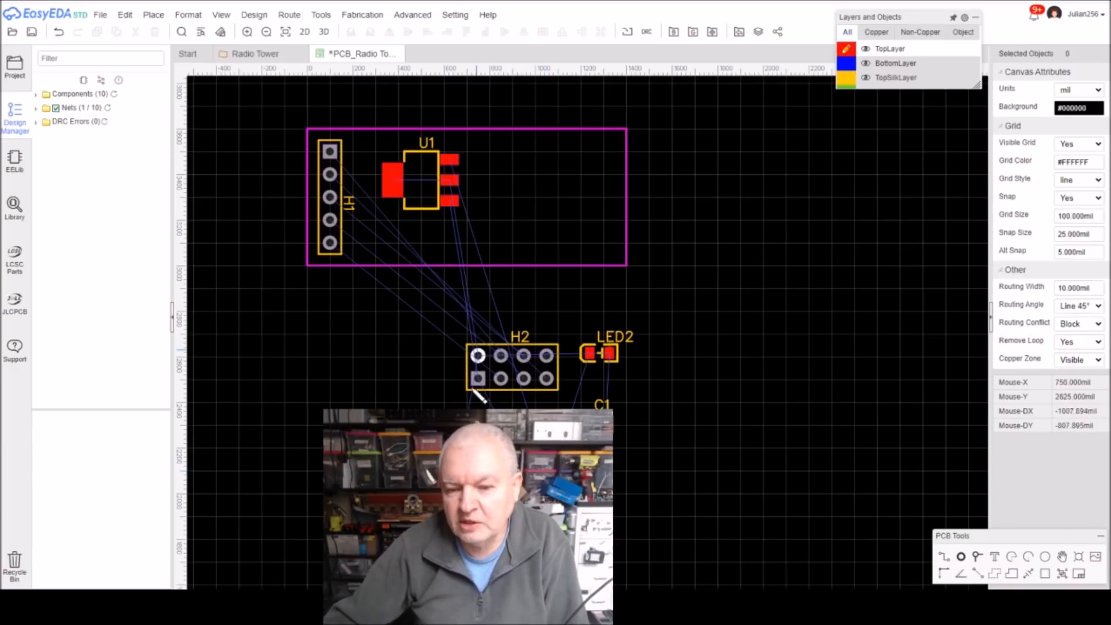
Move header H2 inside the board's right edge, rotated to 270 degrees at X 1150, Y 3350 mil
drag(526, 392, 568, 192)
key(space)
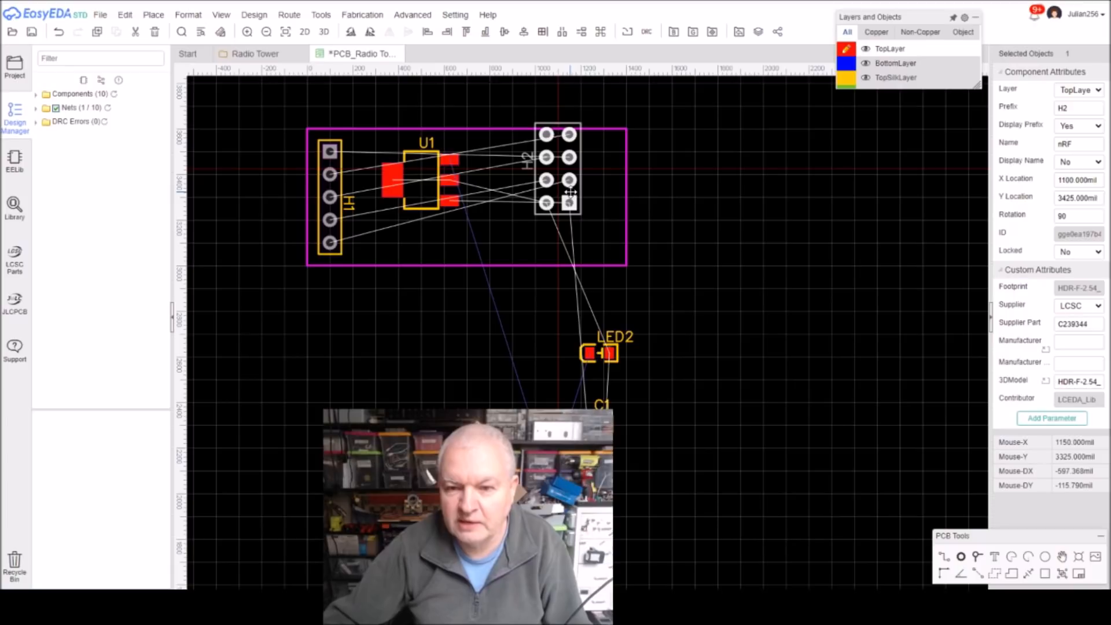
key(space)
key(space)
drag(570, 193, 581, 206)
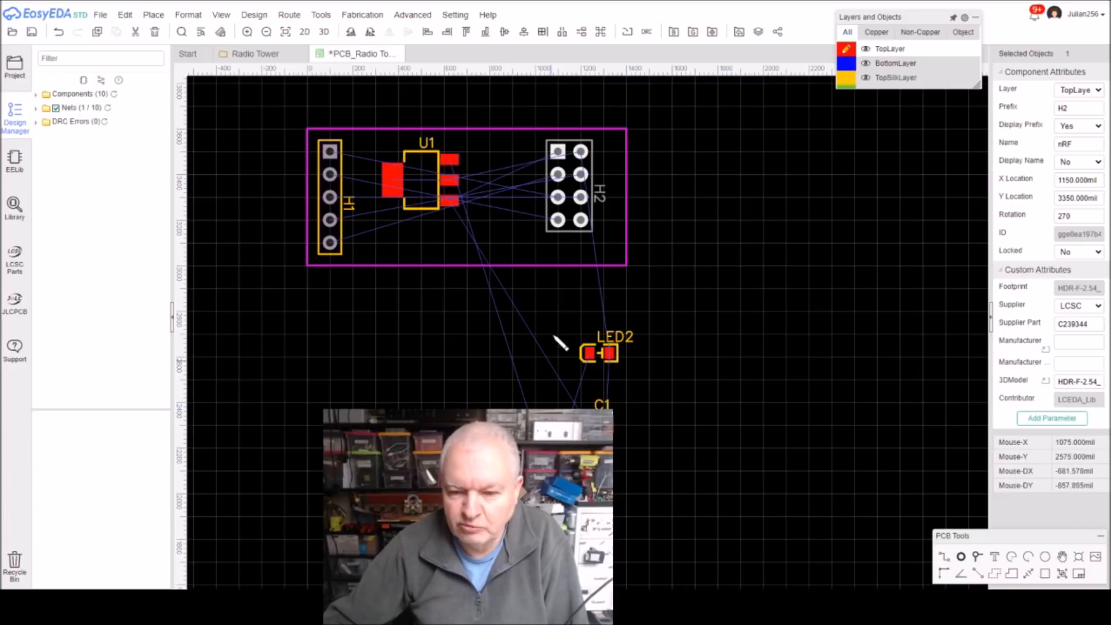
Move LED2, H3, C1 and R1 into the board outline, with H3 below U1 and C1, R1 and LED2 stacked between U1 and H2
drag(552, 303, 693, 412)
click(610, 357)
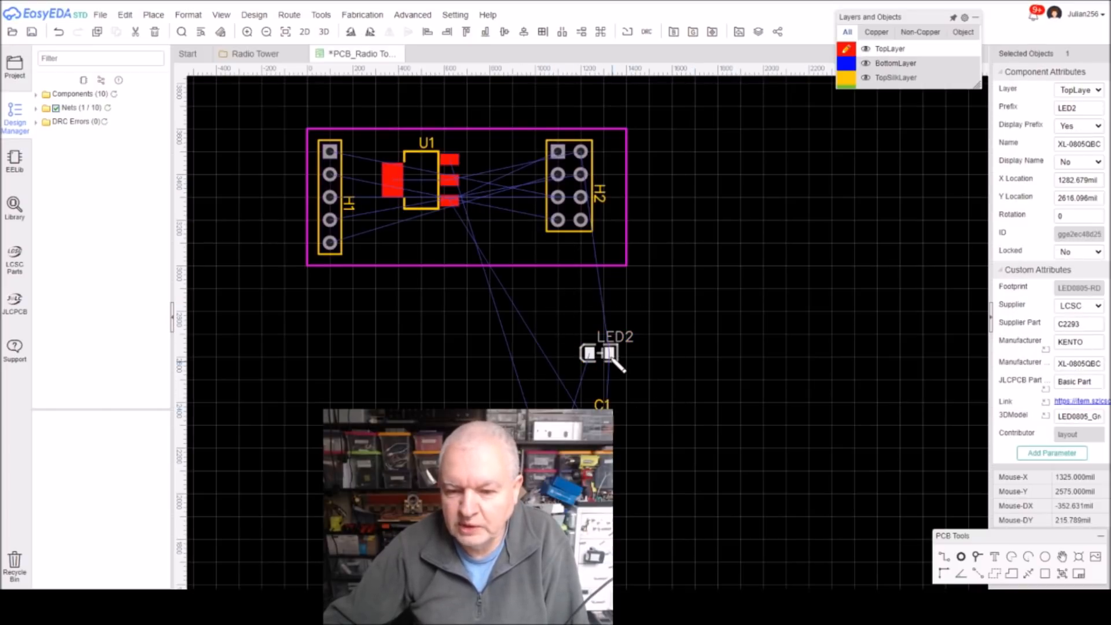
drag(617, 354, 513, 243)
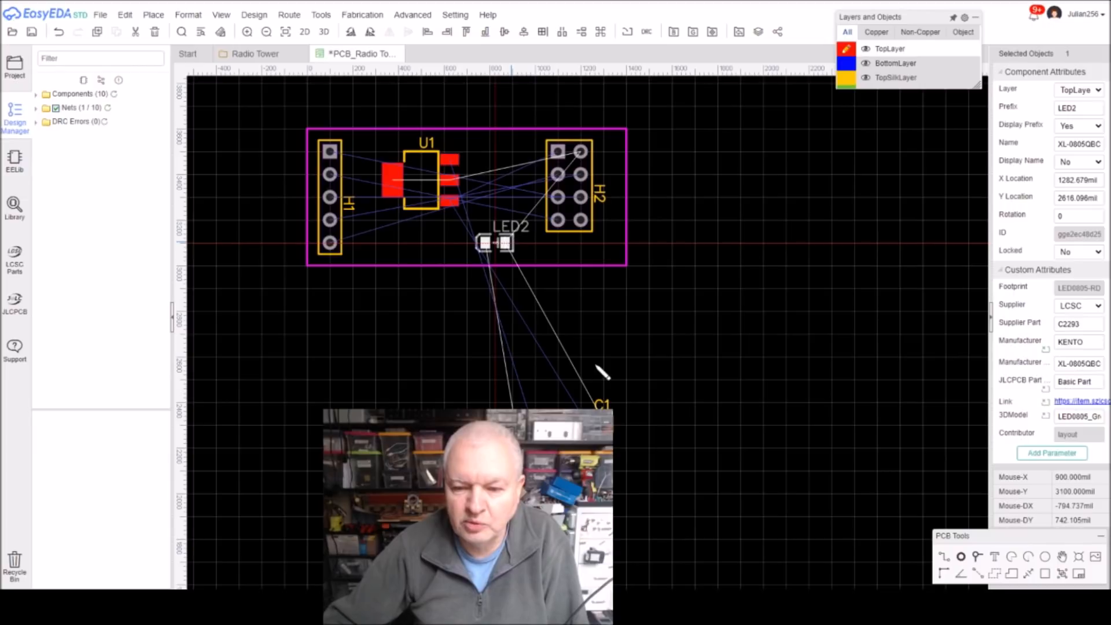
click(533, 470)
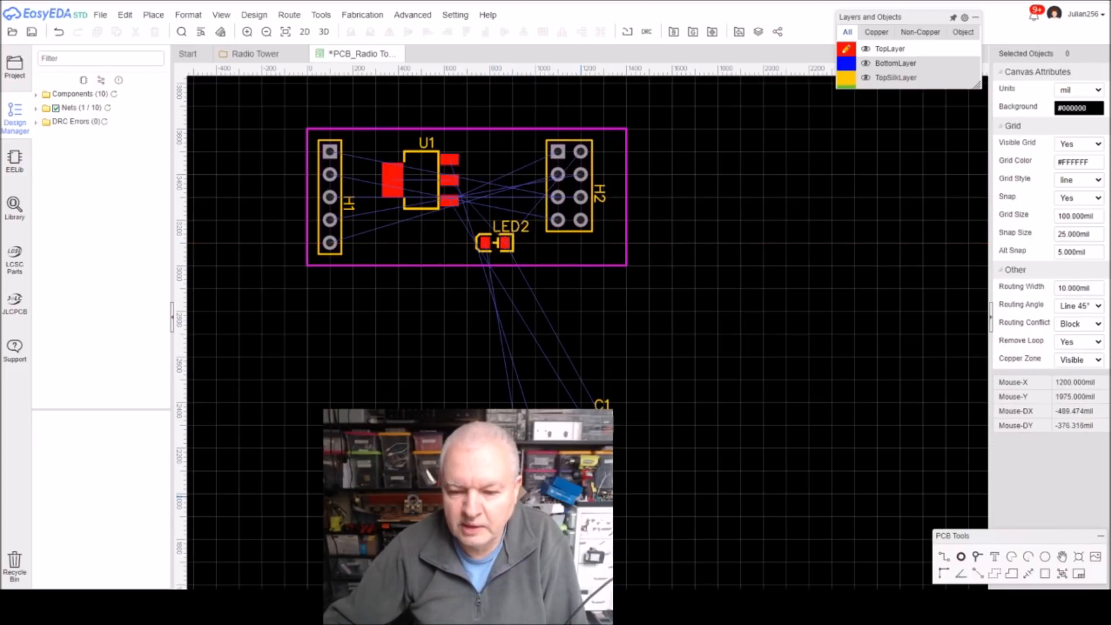
click(557, 471)
drag(503, 351, 415, 243)
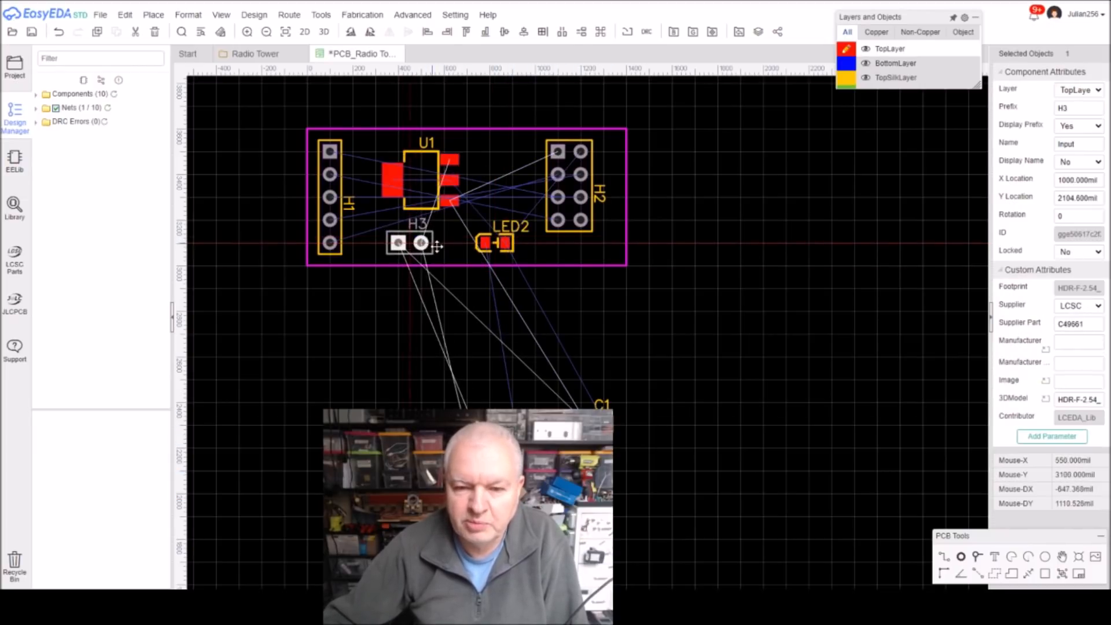
drag(620, 431, 495, 164)
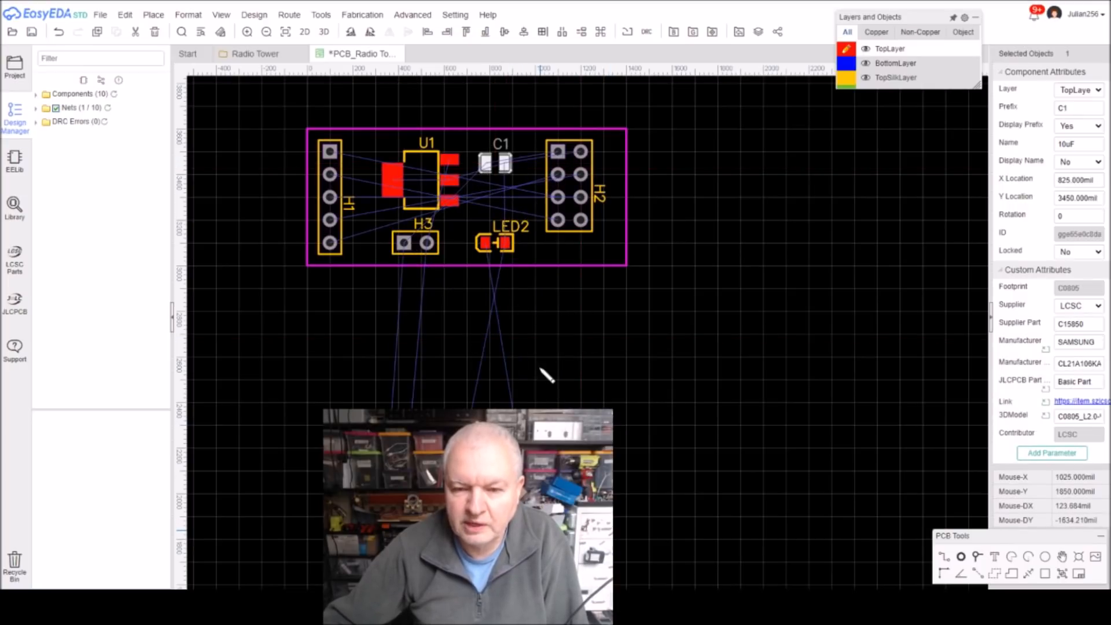
drag(516, 439, 517, 207)
Extend the board outline's right edge to a width of about 1700 mil and move H2 to X 1550, Y 3350
drag(626, 176, 696, 174)
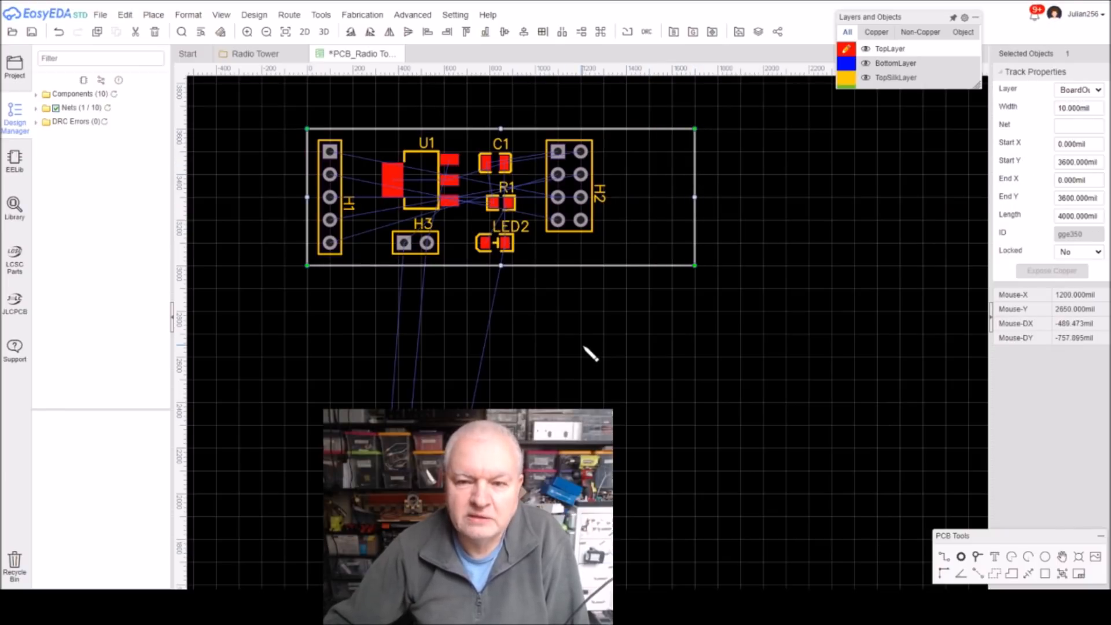
drag(592, 169, 684, 169)
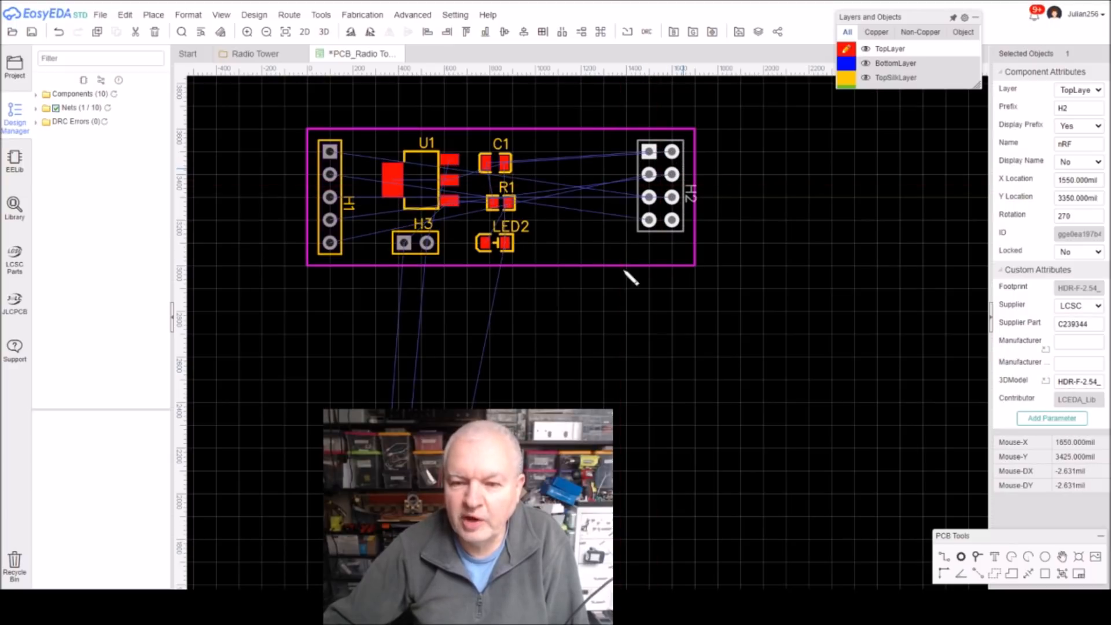
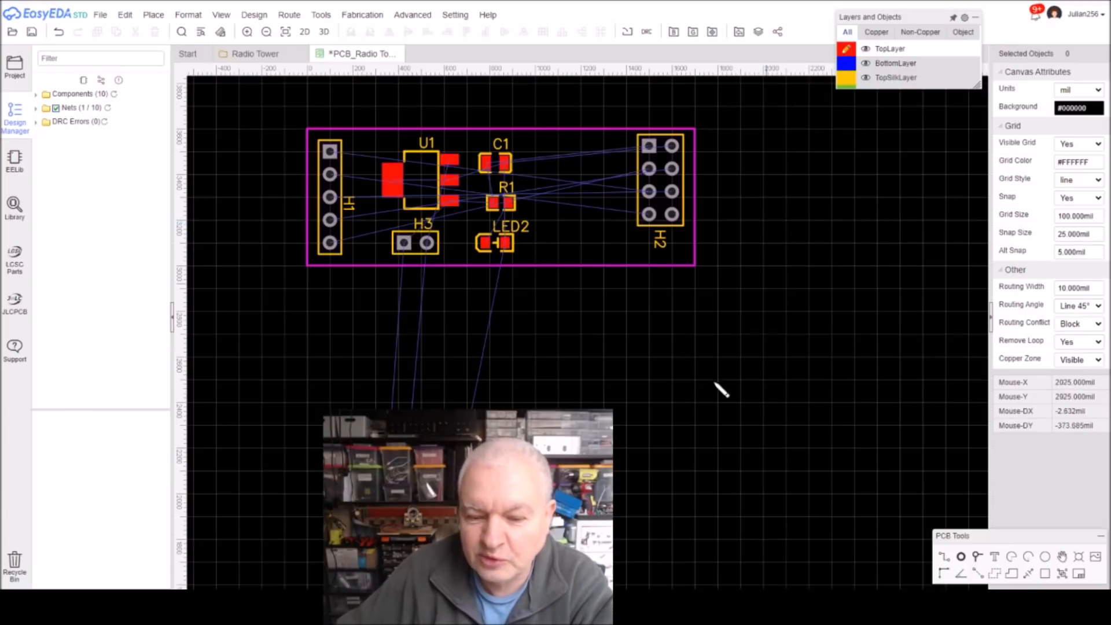
Move capacitors C4, C3 and C2 into the board between R1 and H2, and nudge header H3 slightly left to X 475, Y 3100
drag(494, 539, 565, 238)
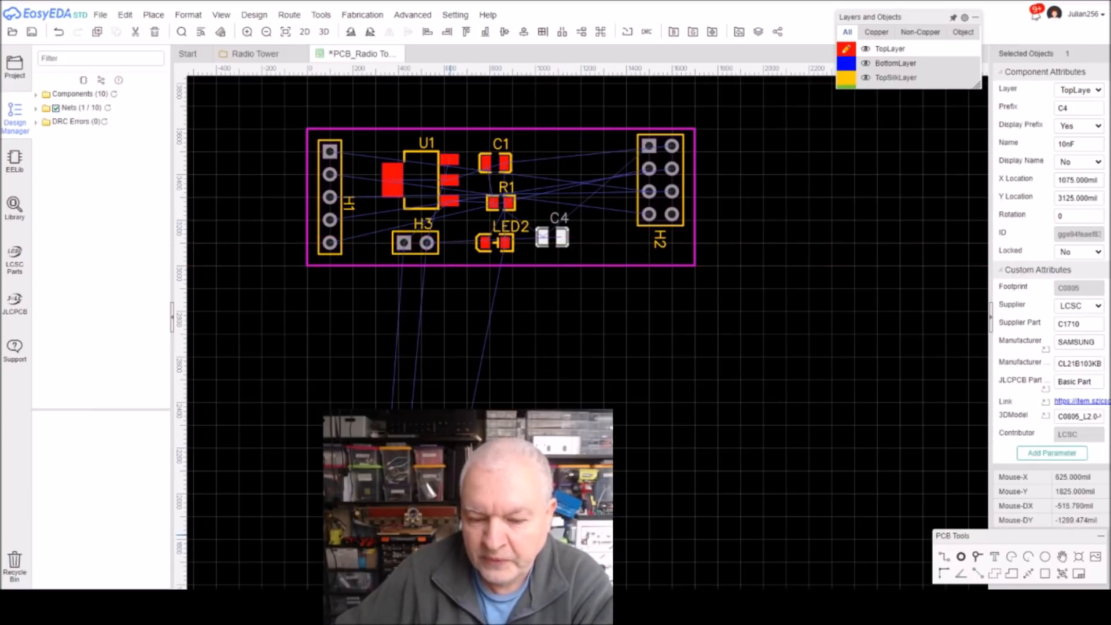
drag(456, 547, 545, 191)
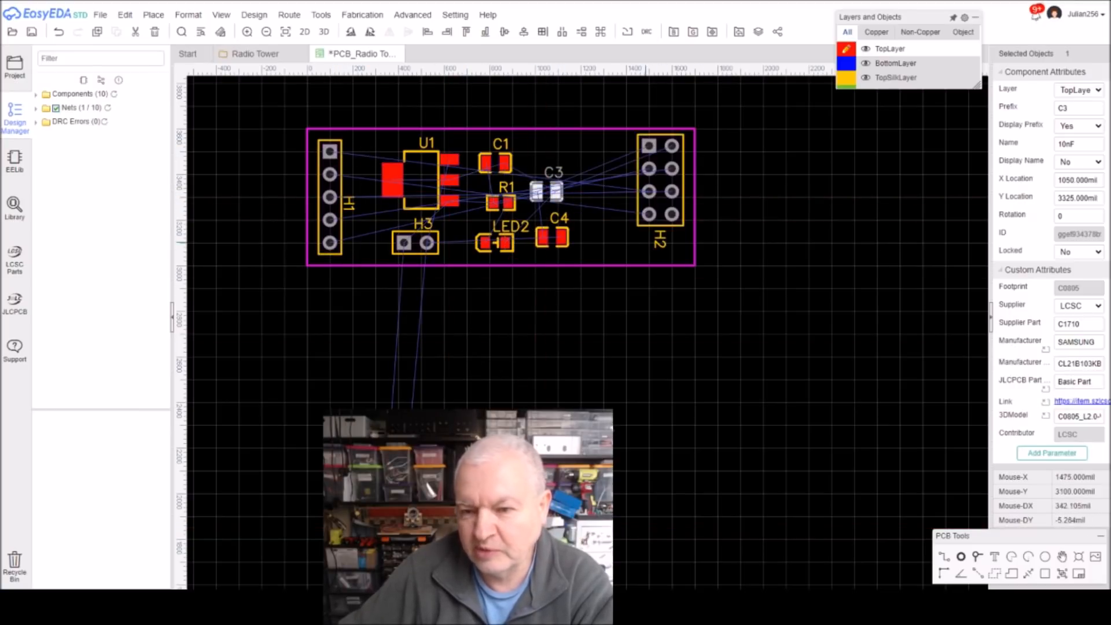
drag(403, 546, 605, 163)
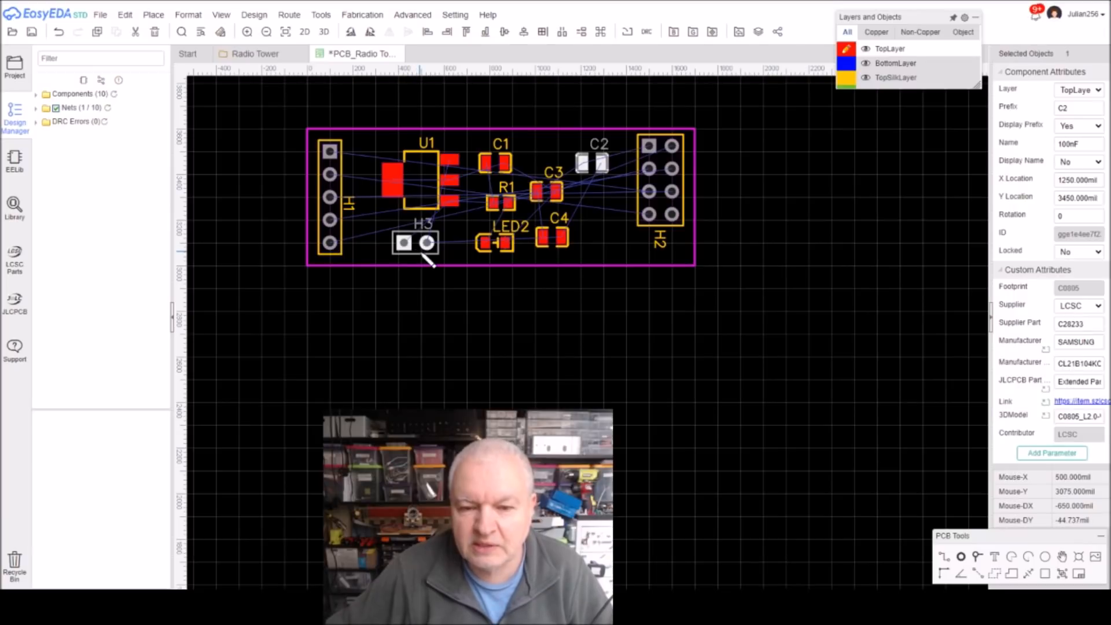
mouse_move(426, 255)
mouse_down()
mouse_move(415, 256)
mouse_move(426, 253)
mouse_up()
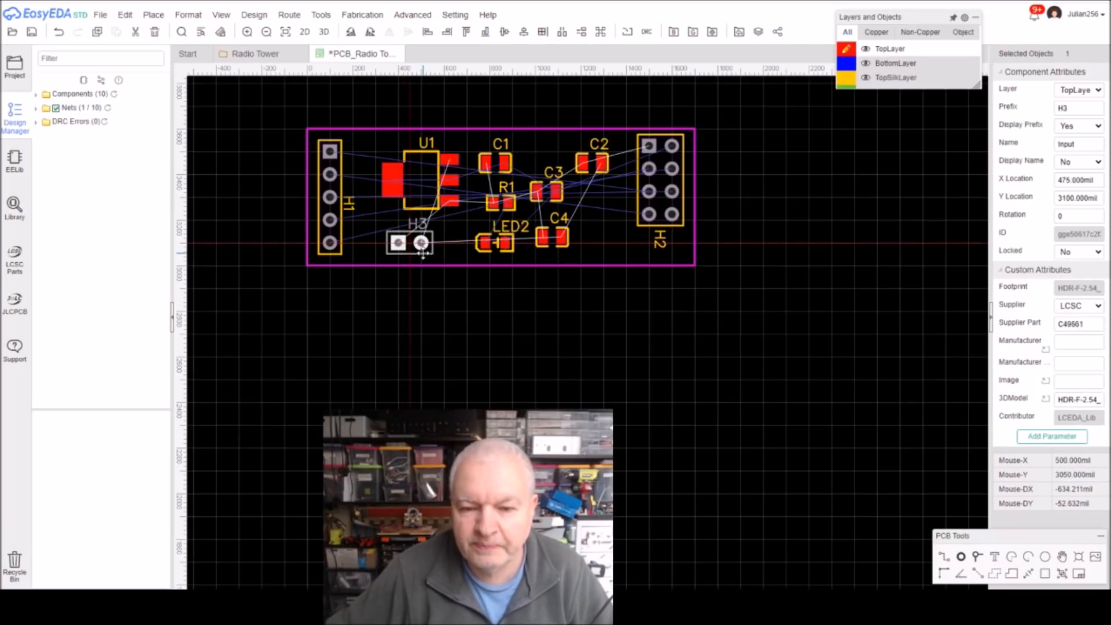
click(479, 325)
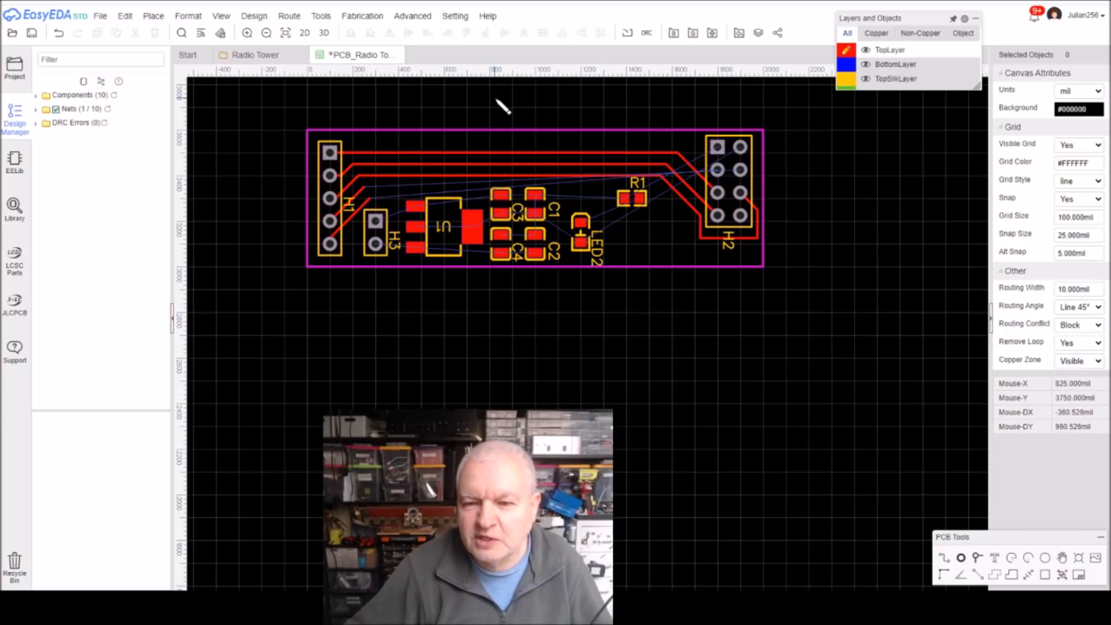
Delete all the top-layer signal tracks between headers H1 and H2
click(524, 155)
key(Delete)
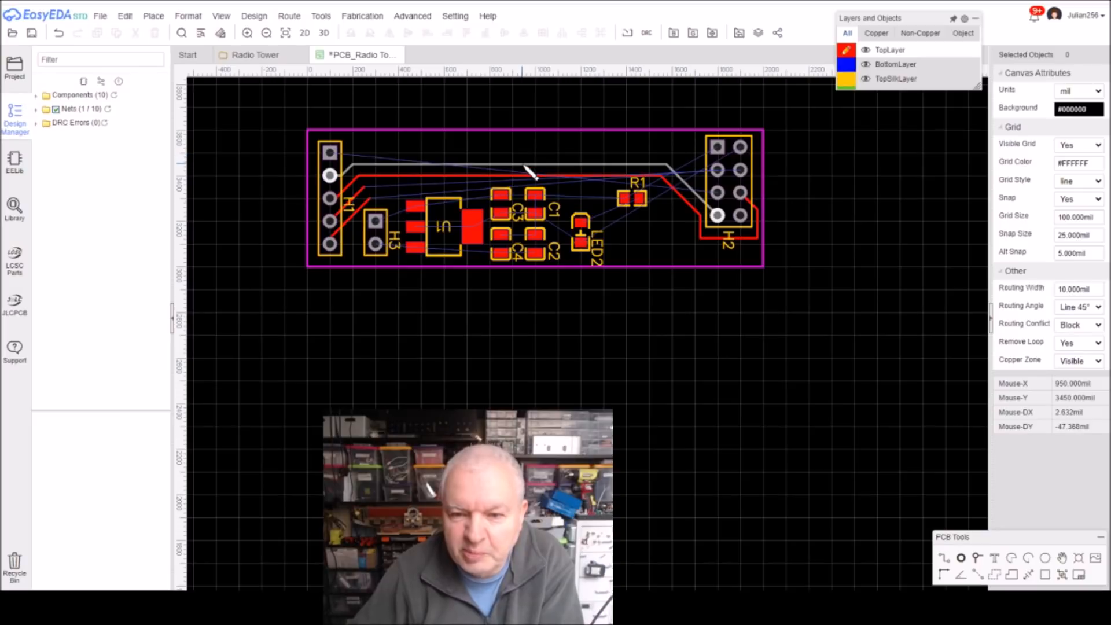
click(525, 166)
key(Delete)
click(524, 174)
key(Delete)
click(353, 220)
key(Delete)
click(359, 193)
key(Delete)
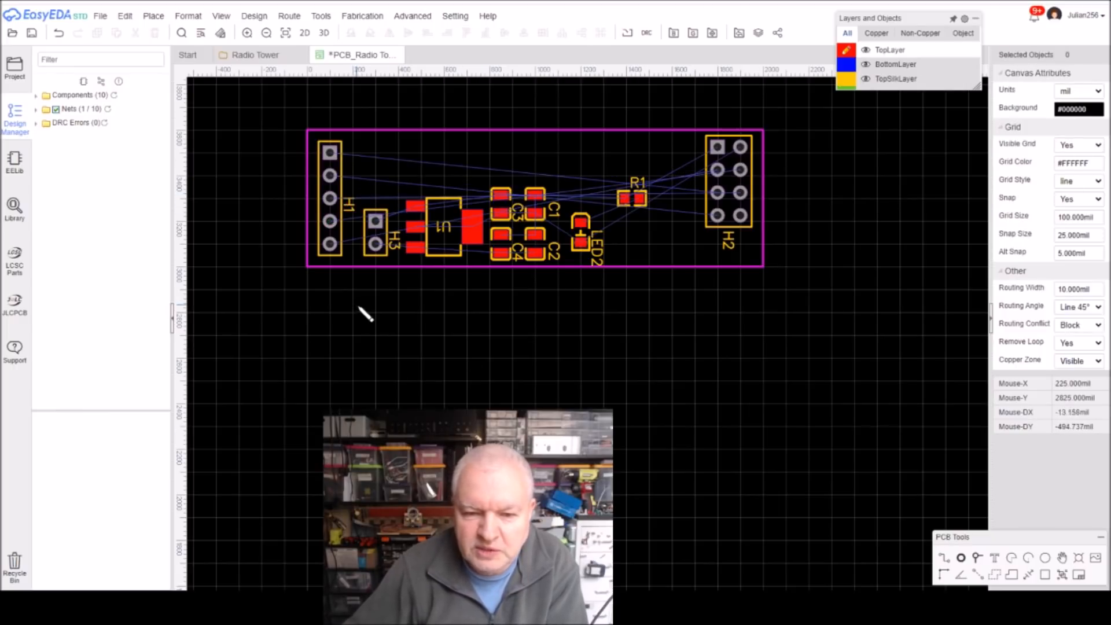
Move the group of components between H1 and H2 up to the board's upper edge, clearing space along the lower edge
drag(361, 310, 663, 170)
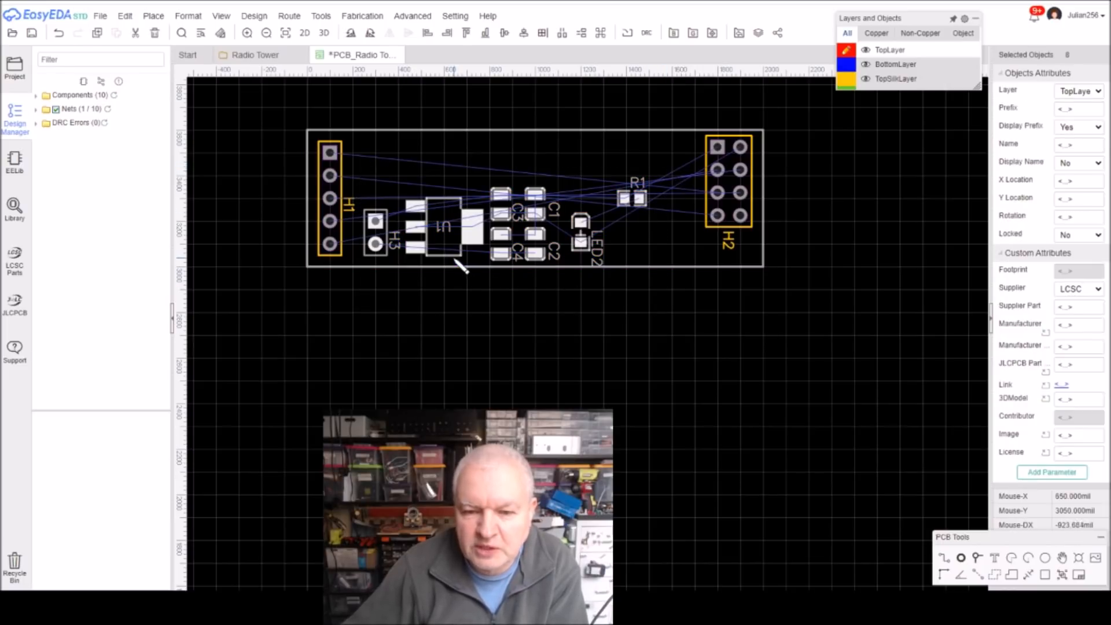
mouse_move(459, 202)
mouse_down()
mouse_move(464, 166)
mouse_move(467, 206)
mouse_move(445, 202)
mouse_up()
click(556, 350)
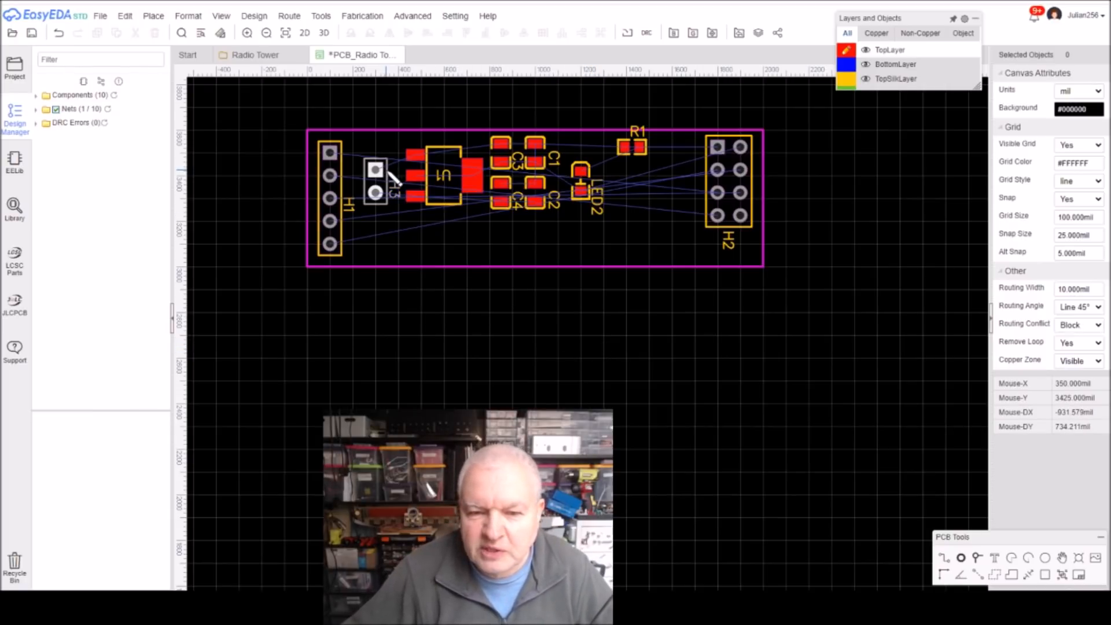
click(384, 151)
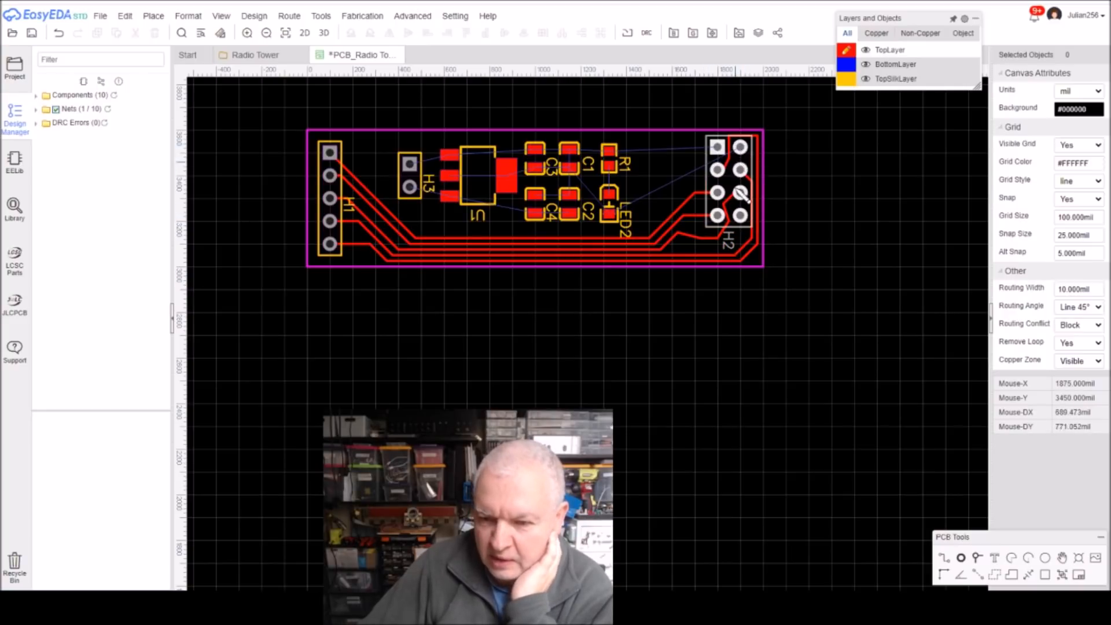
Reshape the D11/MOSI track near H2 so it passes between the pad columns and its lower run is straightened
click(728, 210)
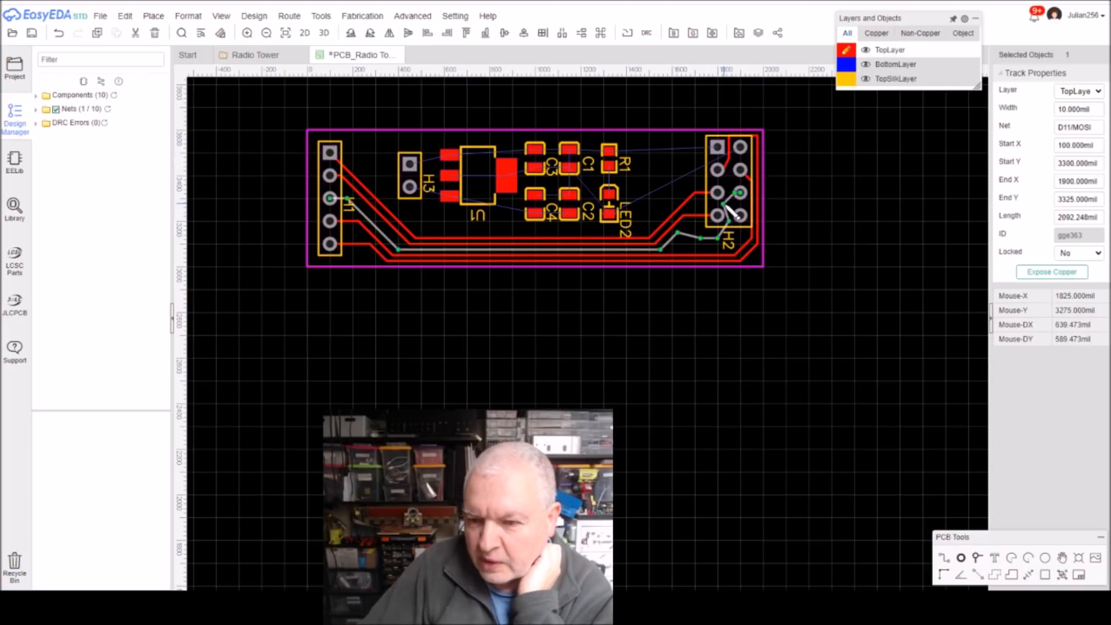
drag(723, 203, 729, 201)
click(816, 215)
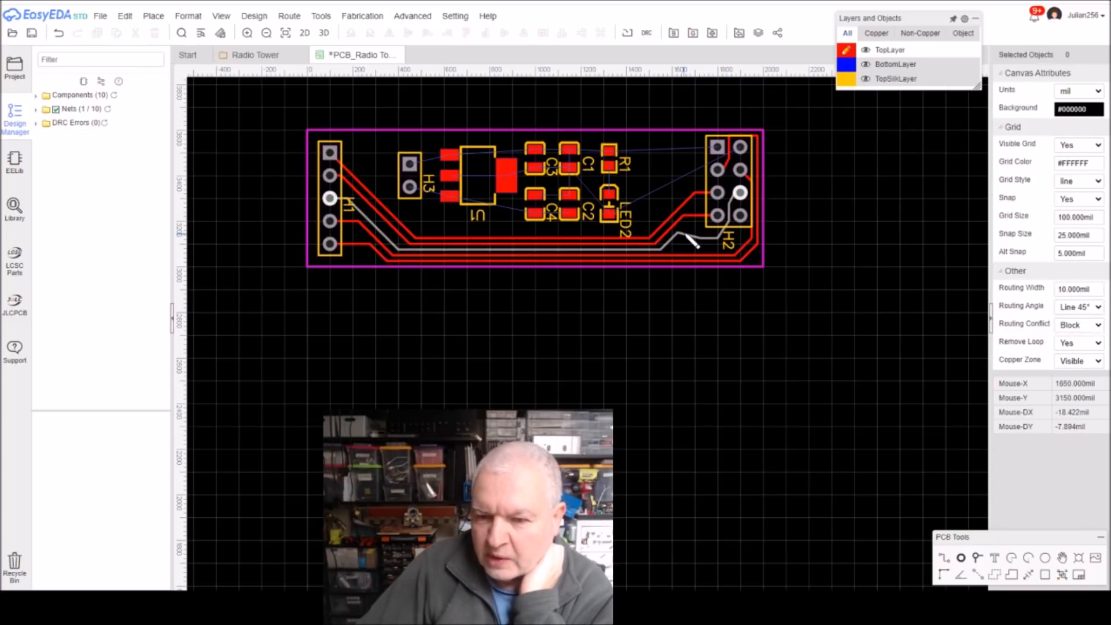
drag(689, 240, 697, 248)
click(836, 248)
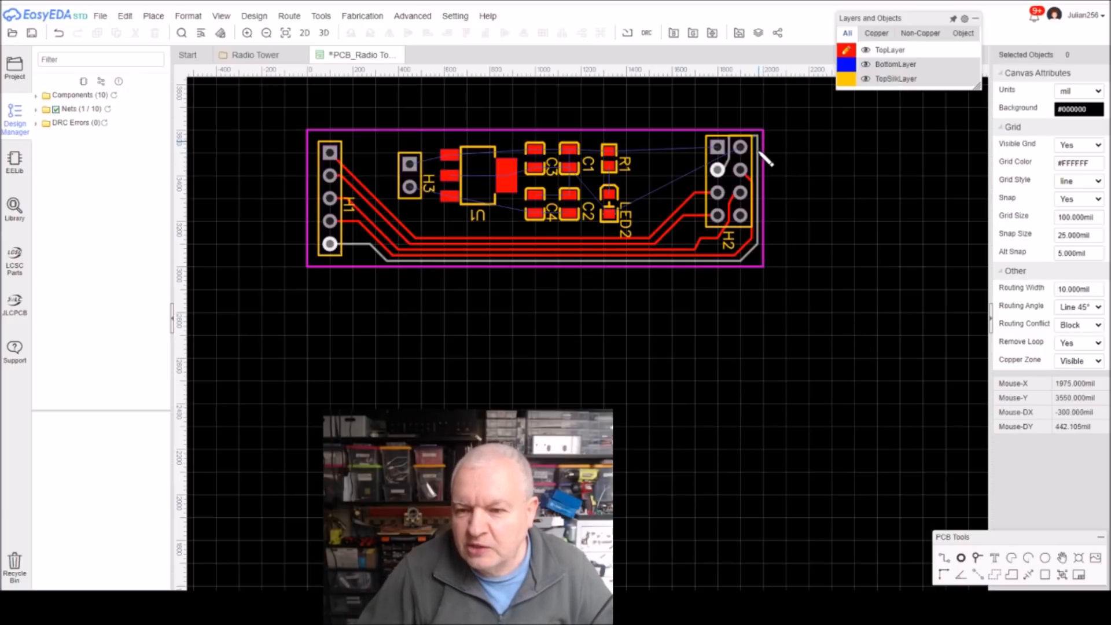
Reshape the D9/CE track at H2 to pass between the first and second pad rows instead of around the uppermost pad
click(759, 153)
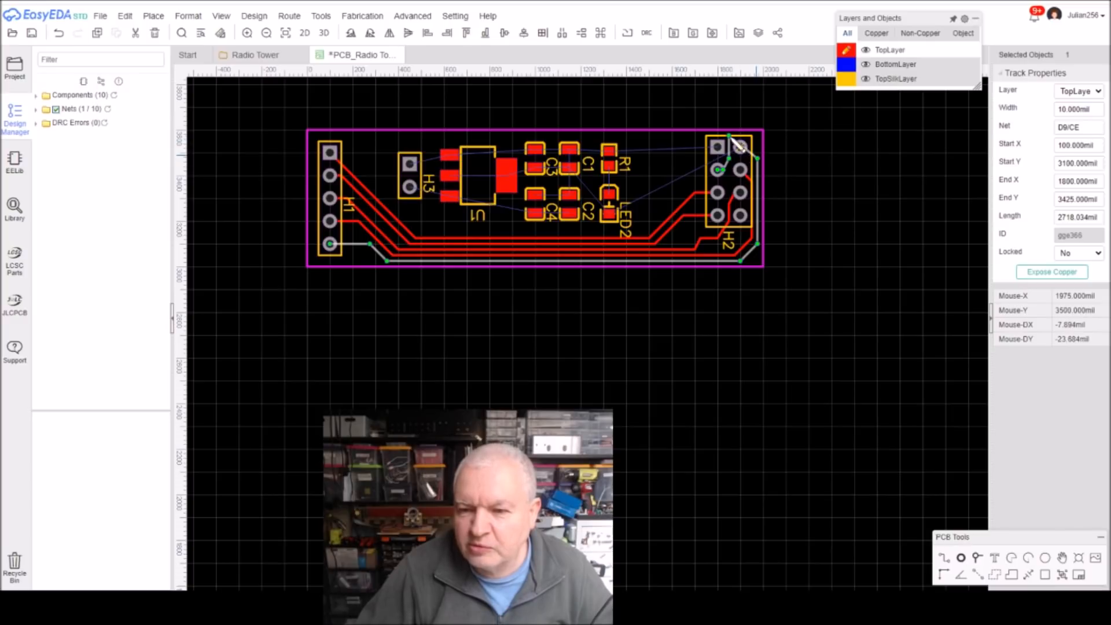
drag(735, 142, 729, 158)
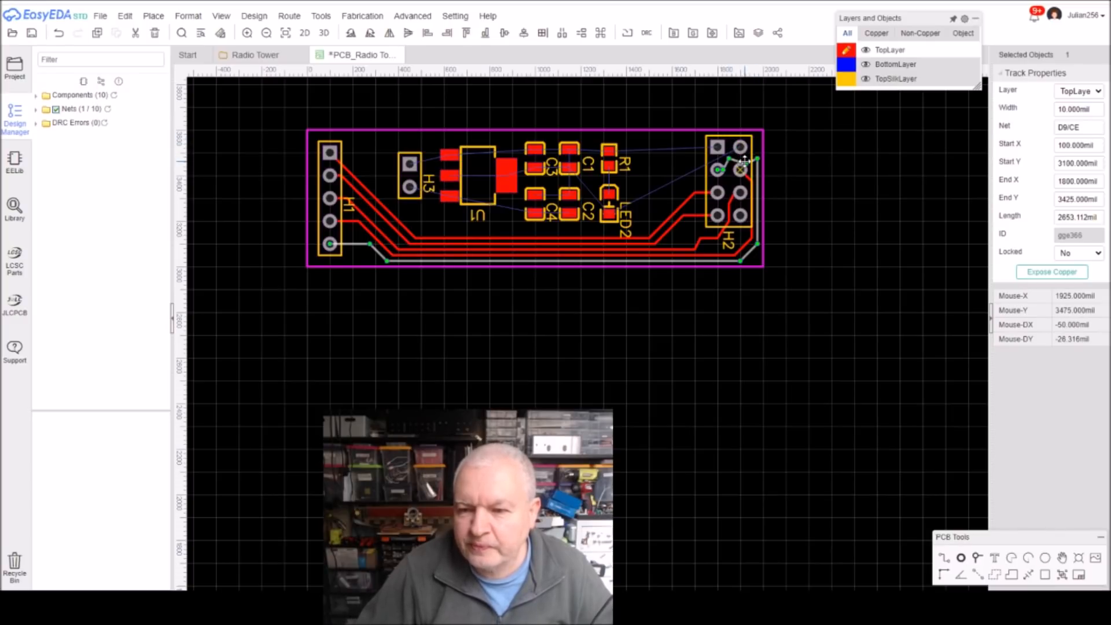
key(Delete)
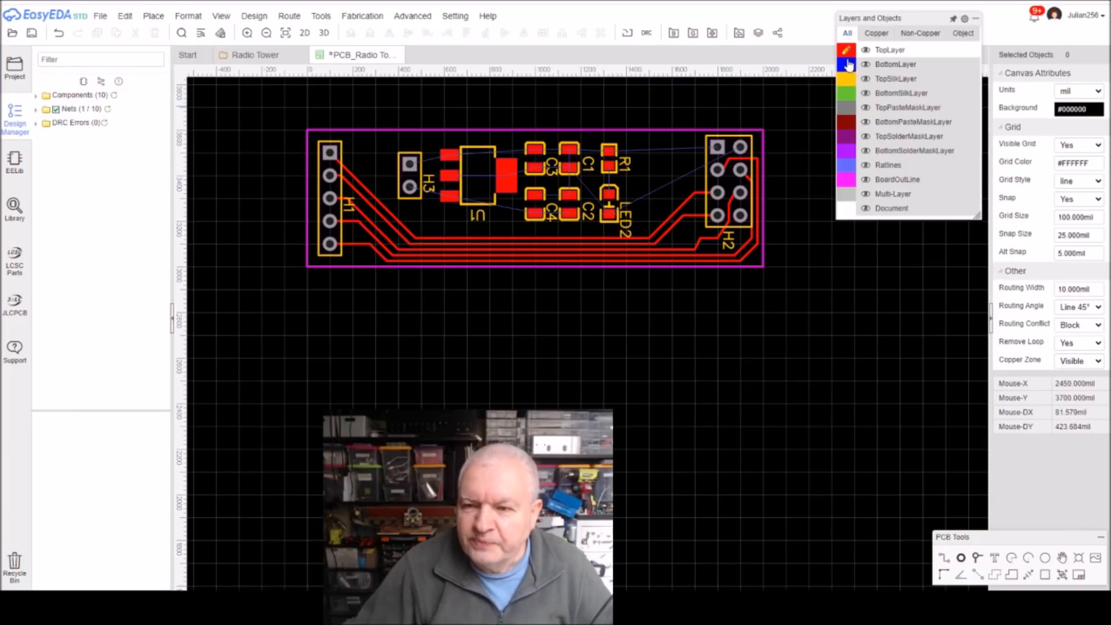
Route a bottom-layer track from H3's square pad along the board's upper edge to H2's square pad
click(847, 64)
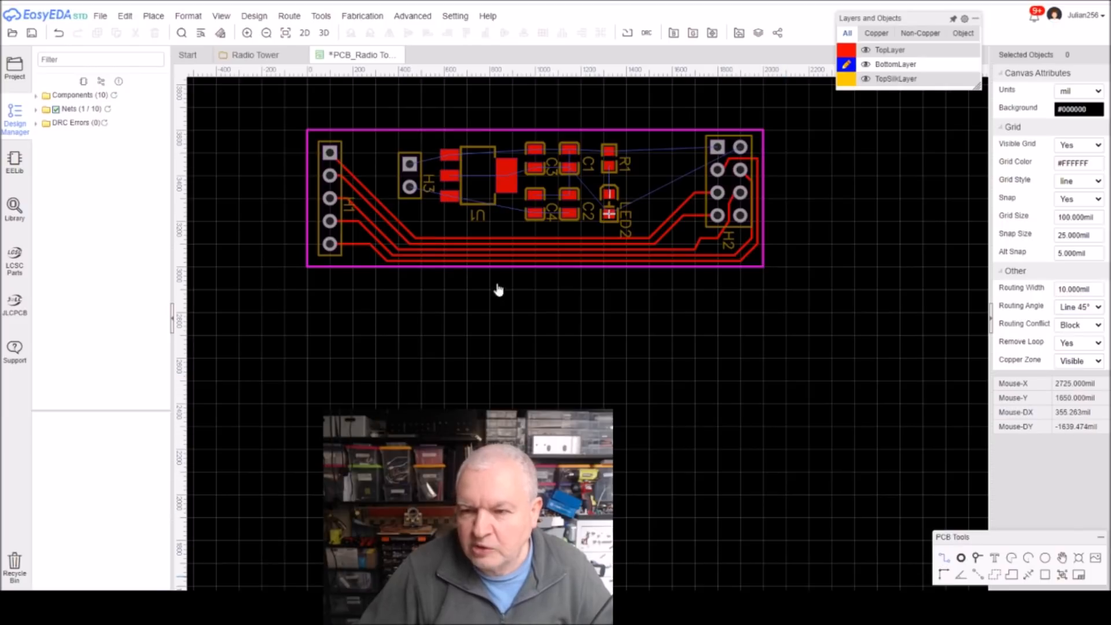
click(409, 163)
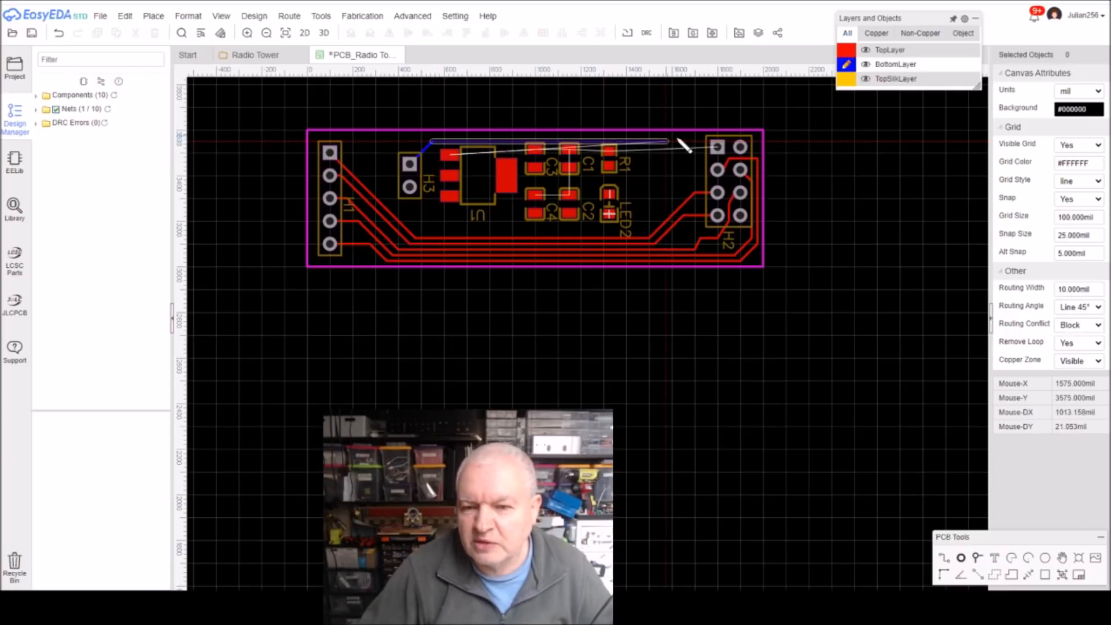
click(718, 148)
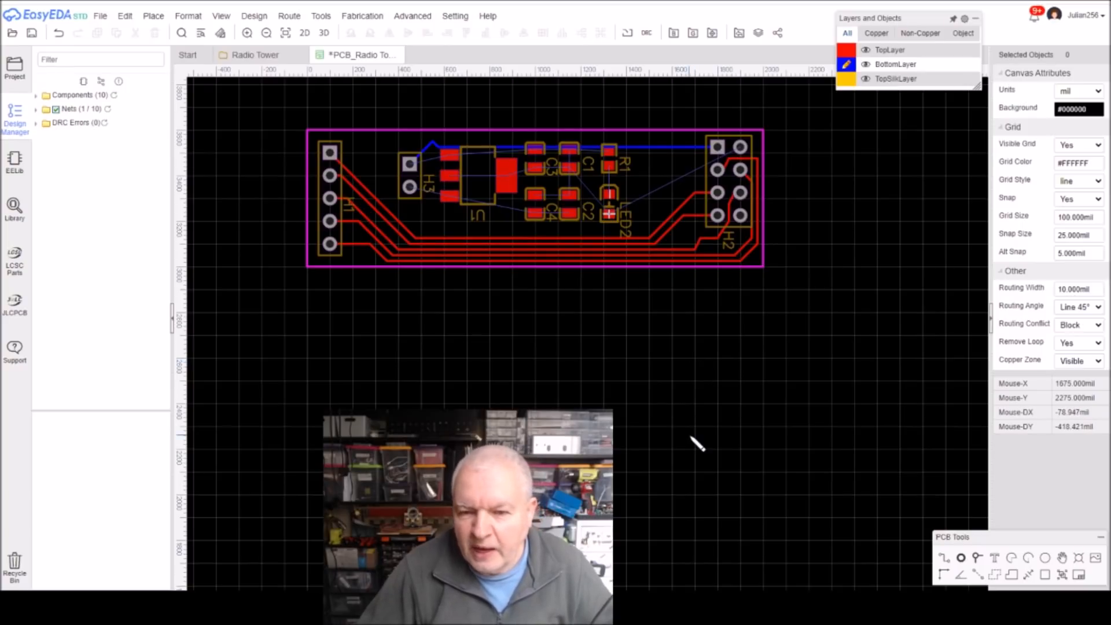
Route top-layer tracks from H3's square pad through U1's upper small pad and the upper pads of C3 and C1 to R1's upper pad
mouse_move(846, 62)
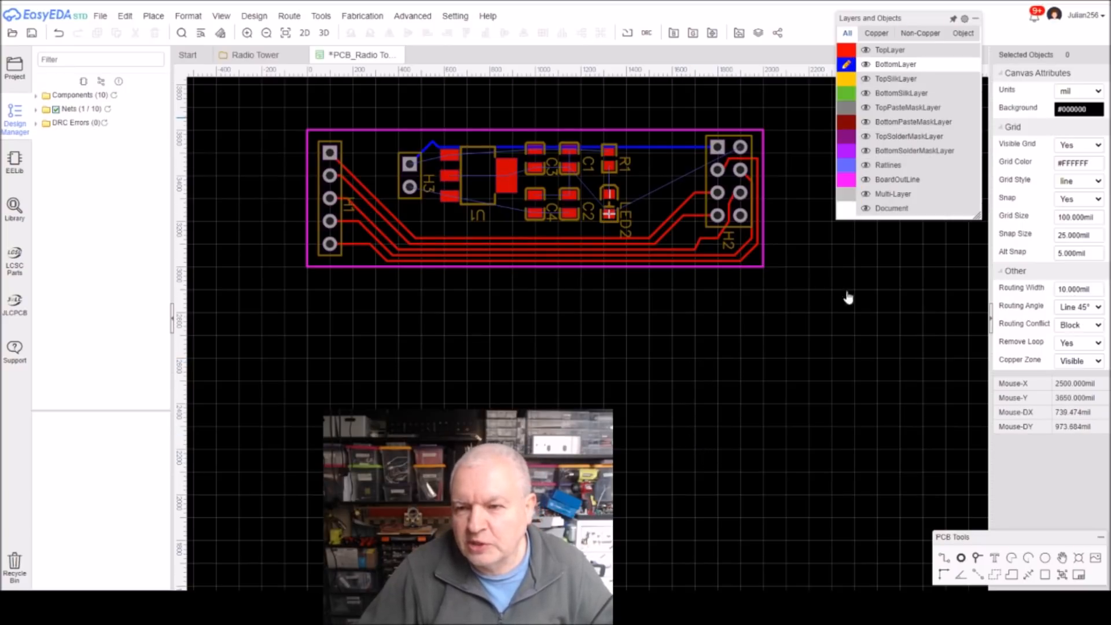
key(t)
click(943, 559)
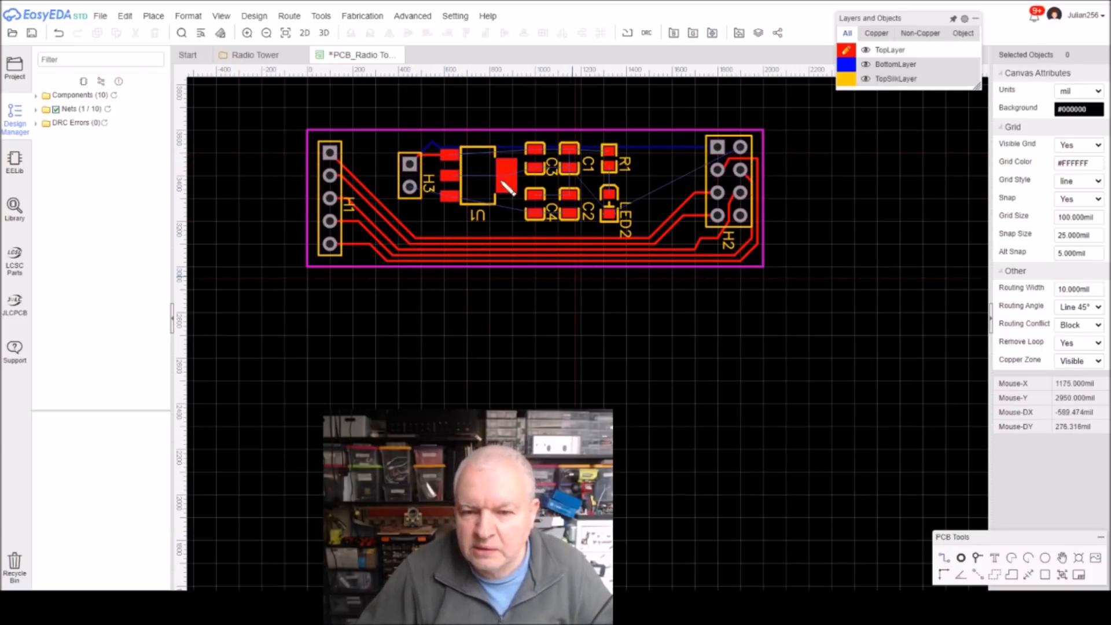
click(449, 155)
click(538, 151)
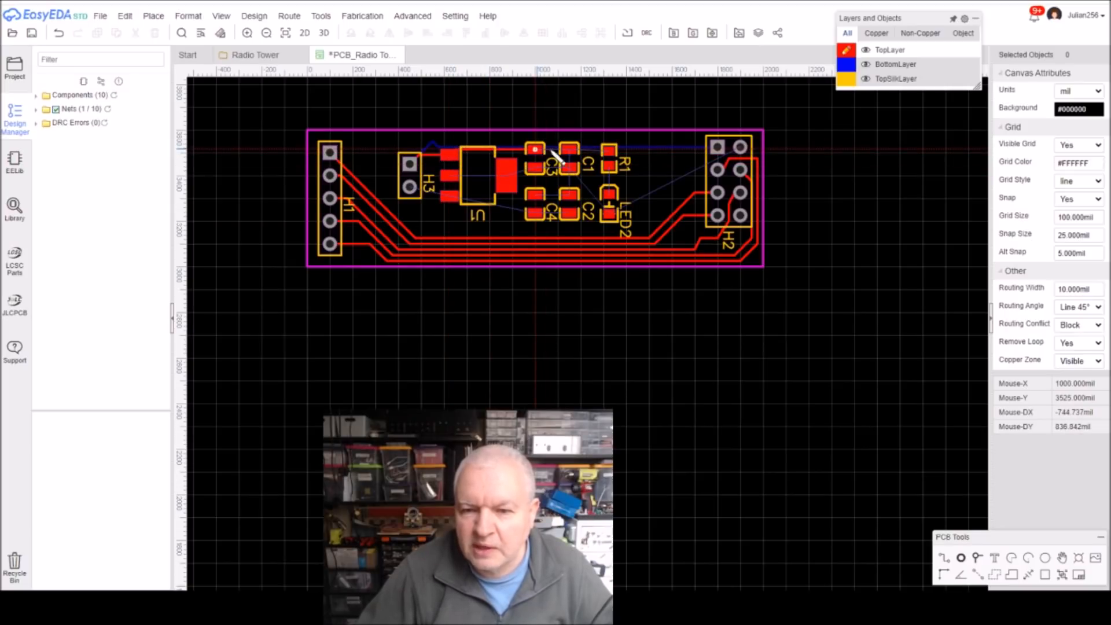
click(571, 150)
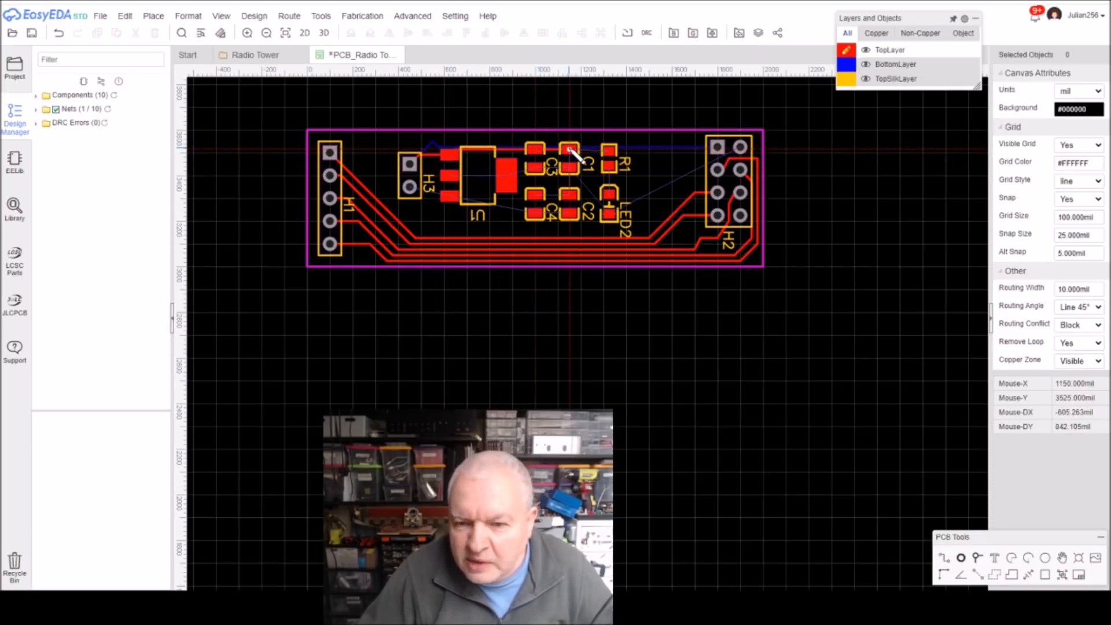
click(610, 151)
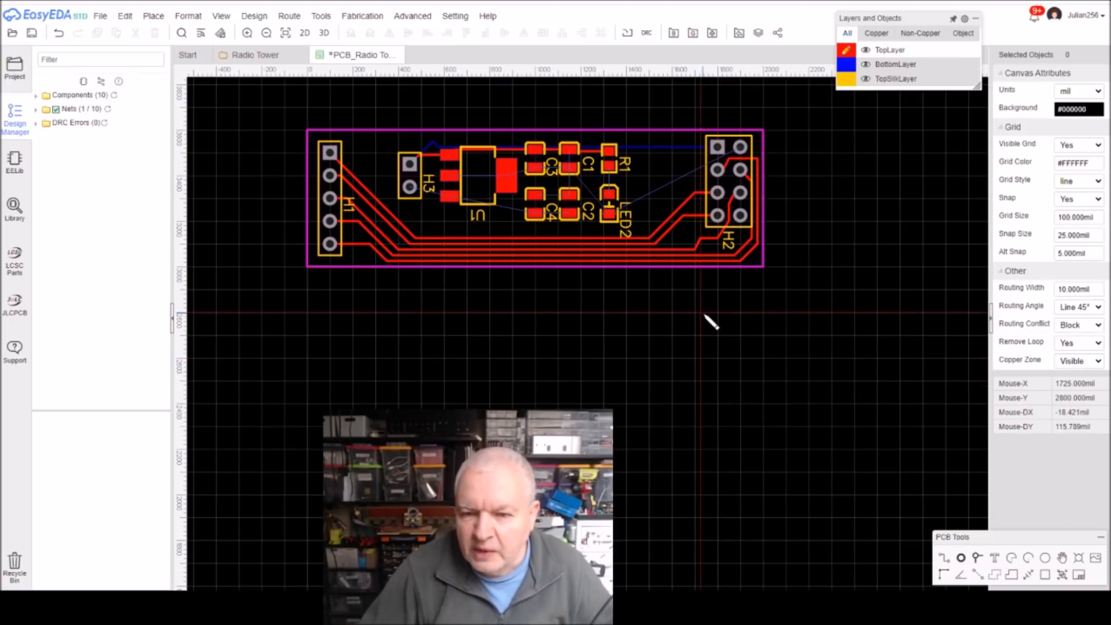
Route a top-layer track from C2's upper pad up to the track running between C1's and R1's upper pads
click(570, 196)
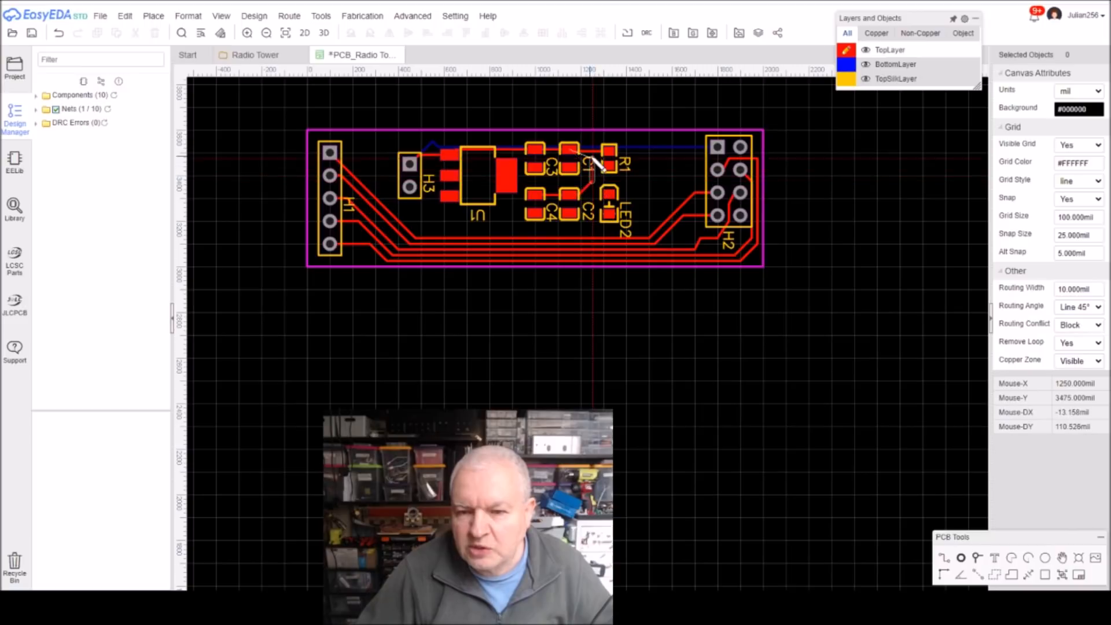
click(591, 152)
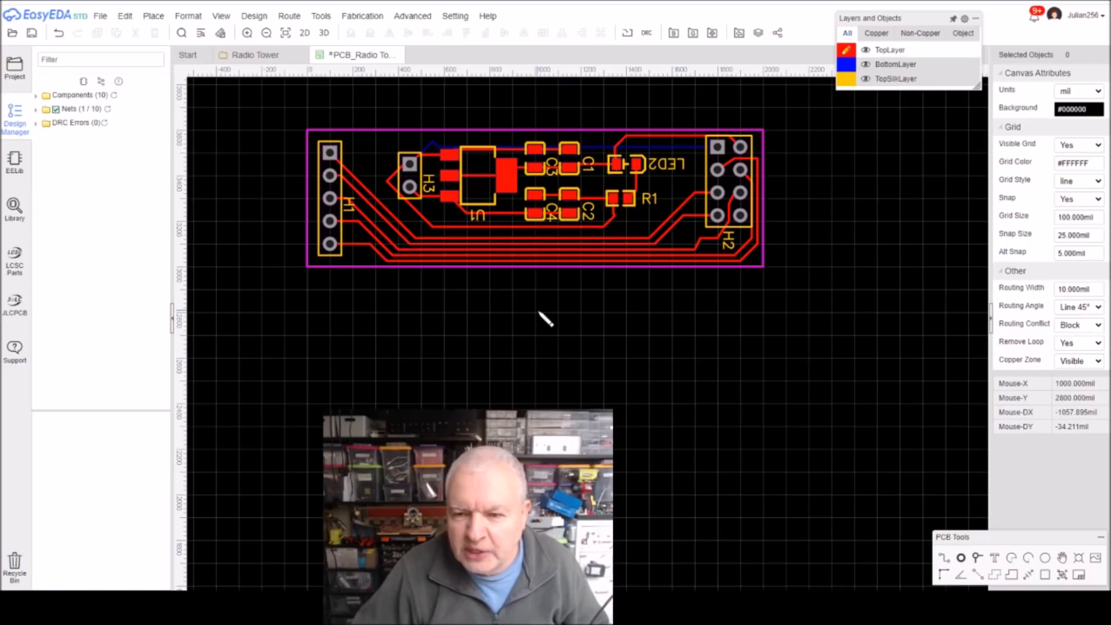
Delete the GND track from C2's upper pad to R1 and the one joining the upper pads of C4 and C2
scroll(557, 312, up, 2)
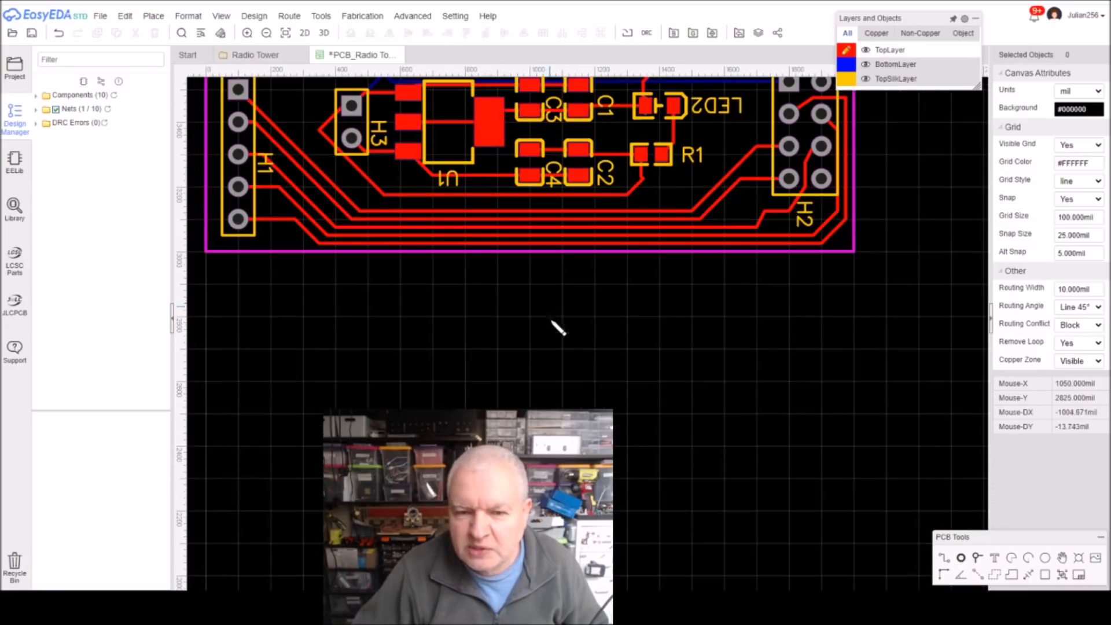
right_drag(544, 300, 578, 351)
right_click(584, 333)
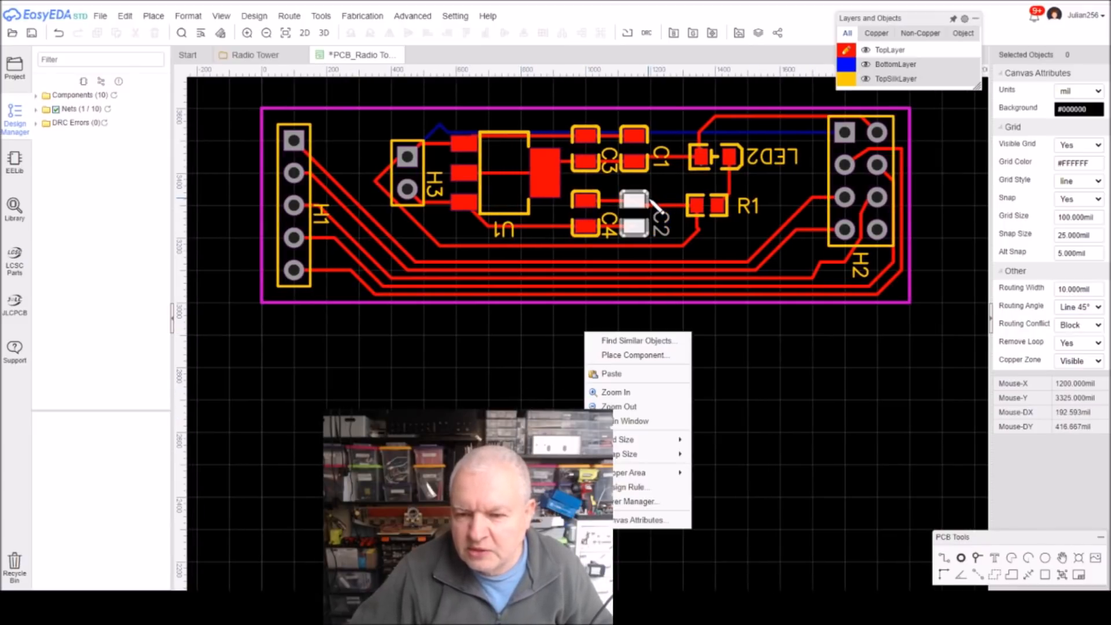
click(655, 206)
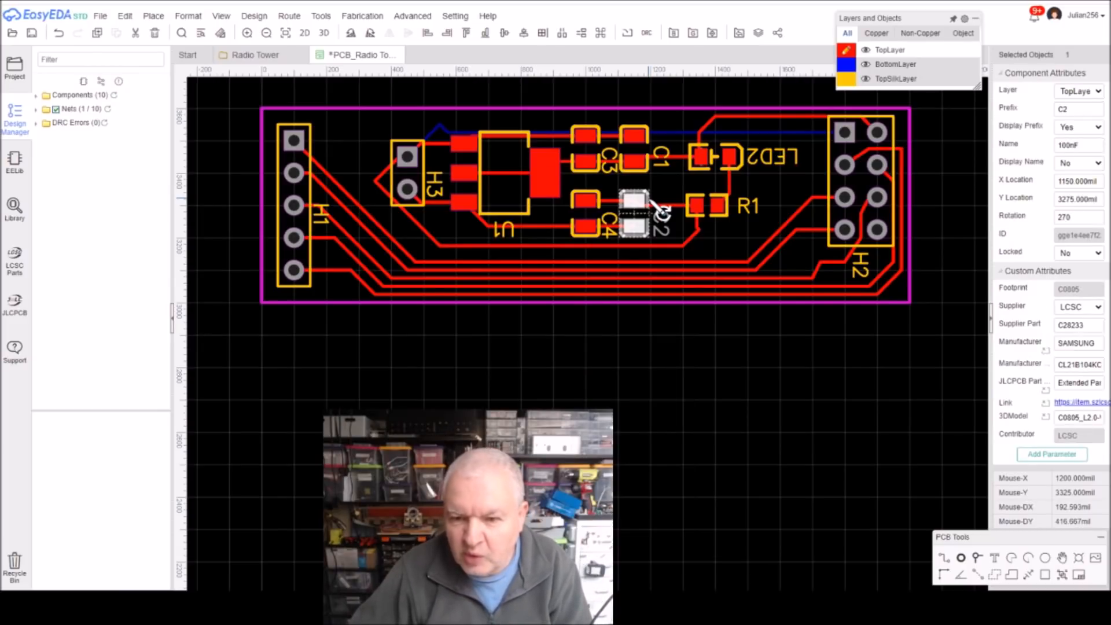
click(599, 191)
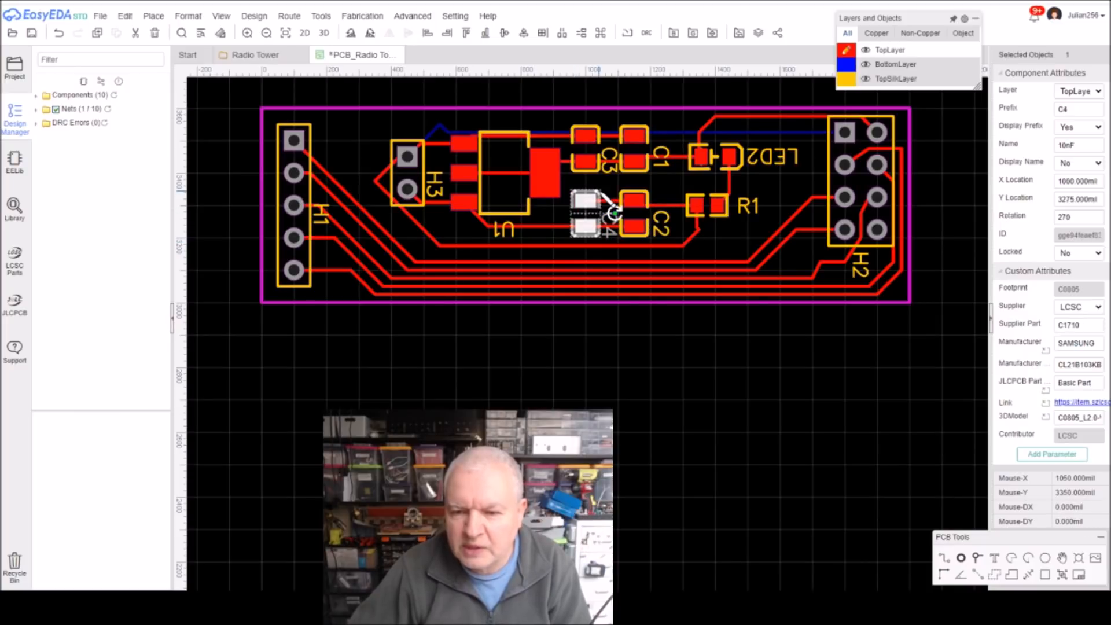
click(655, 357)
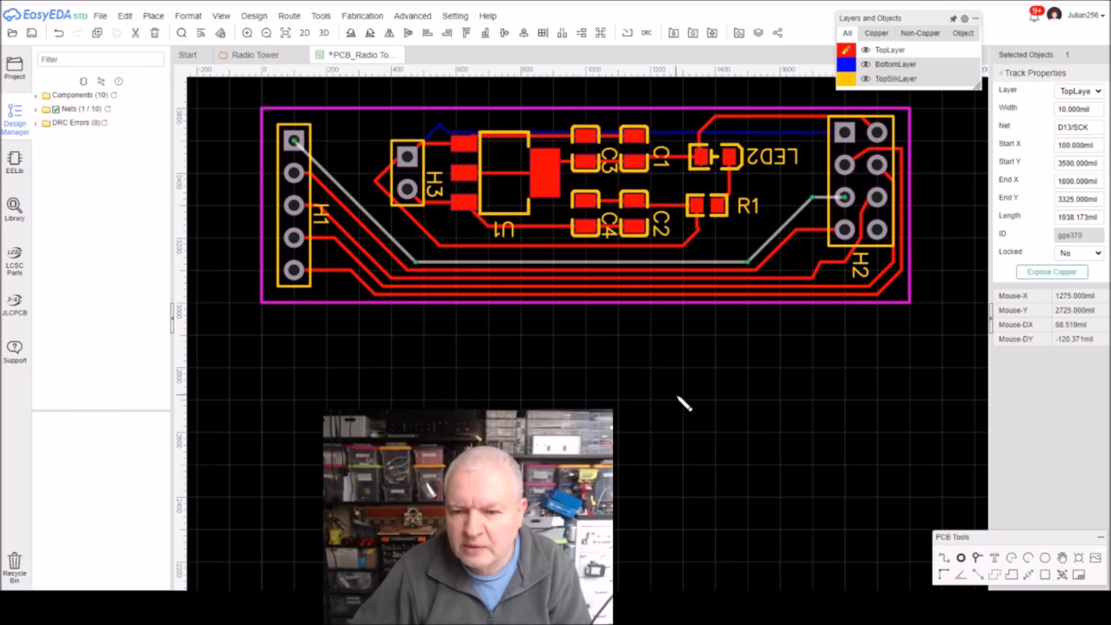
click(670, 206)
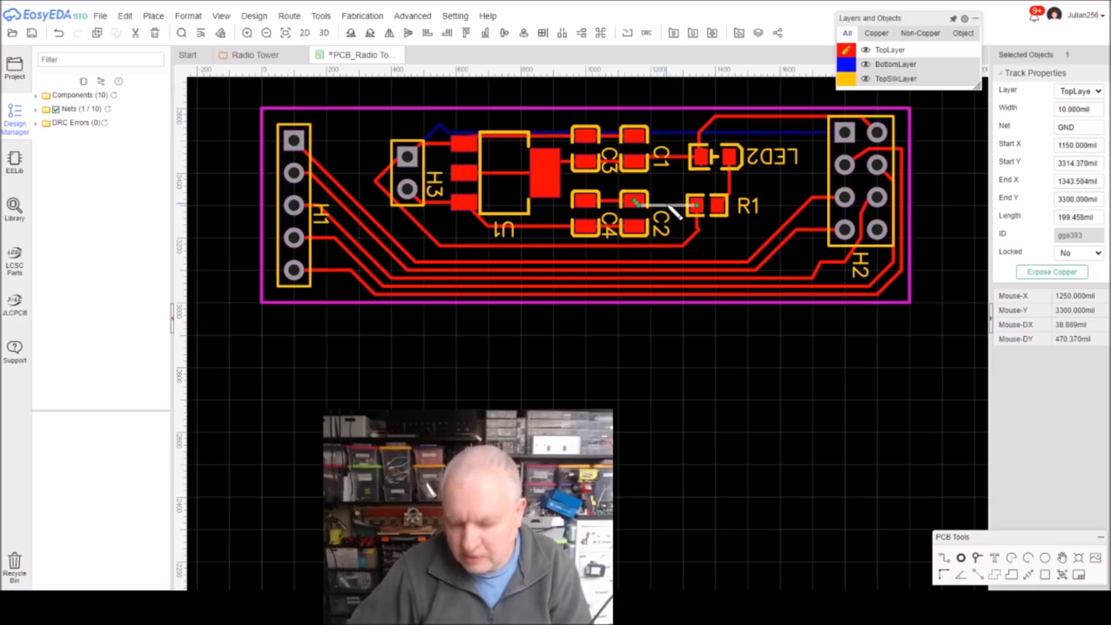
key(Delete)
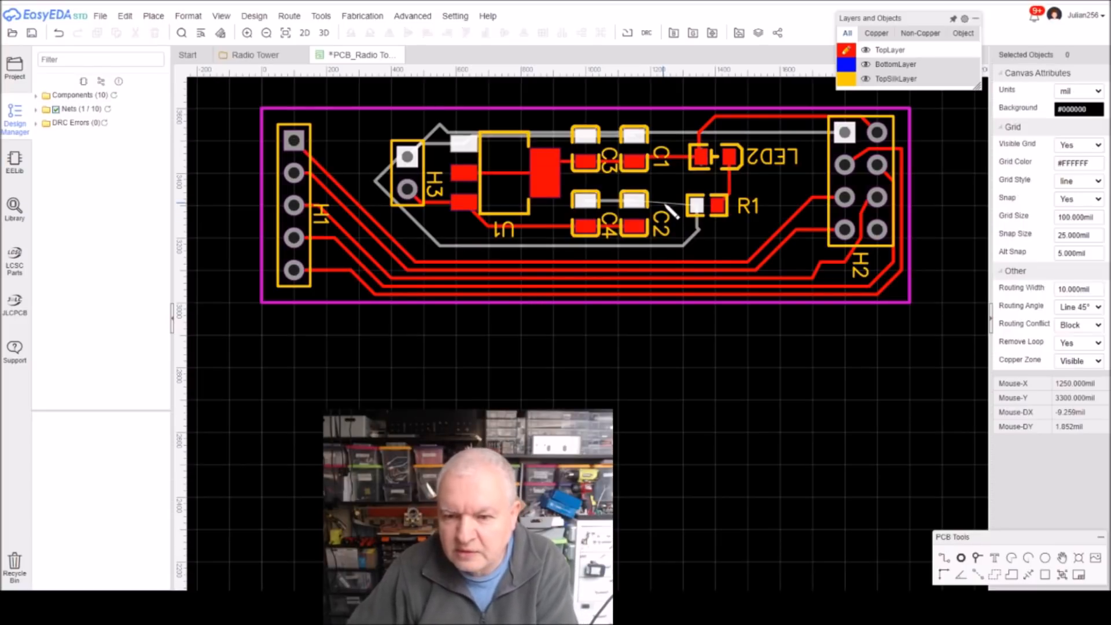
click(611, 201)
key(Delete)
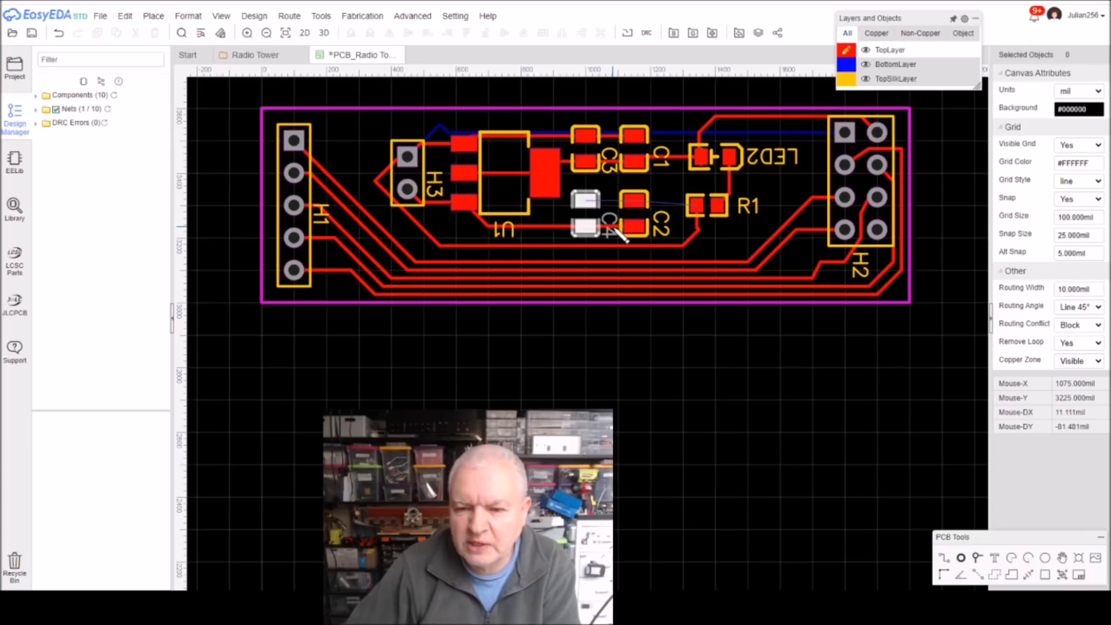
Rotate capacitors C4 and C2 by 180 degrees in place
click(615, 229)
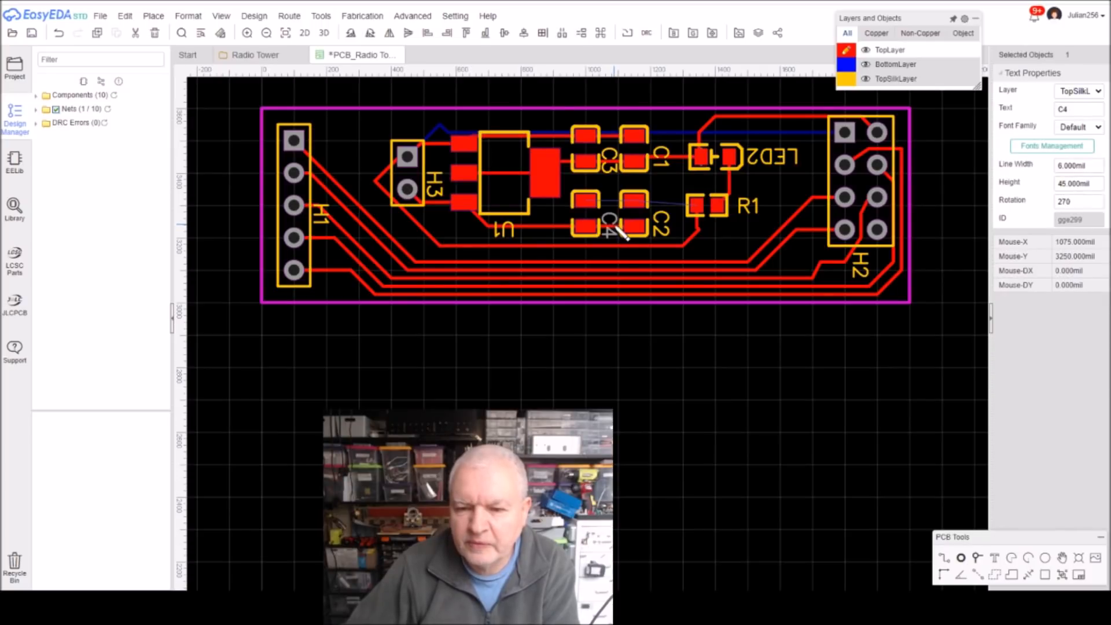
click(602, 200)
key(space)
key(space)
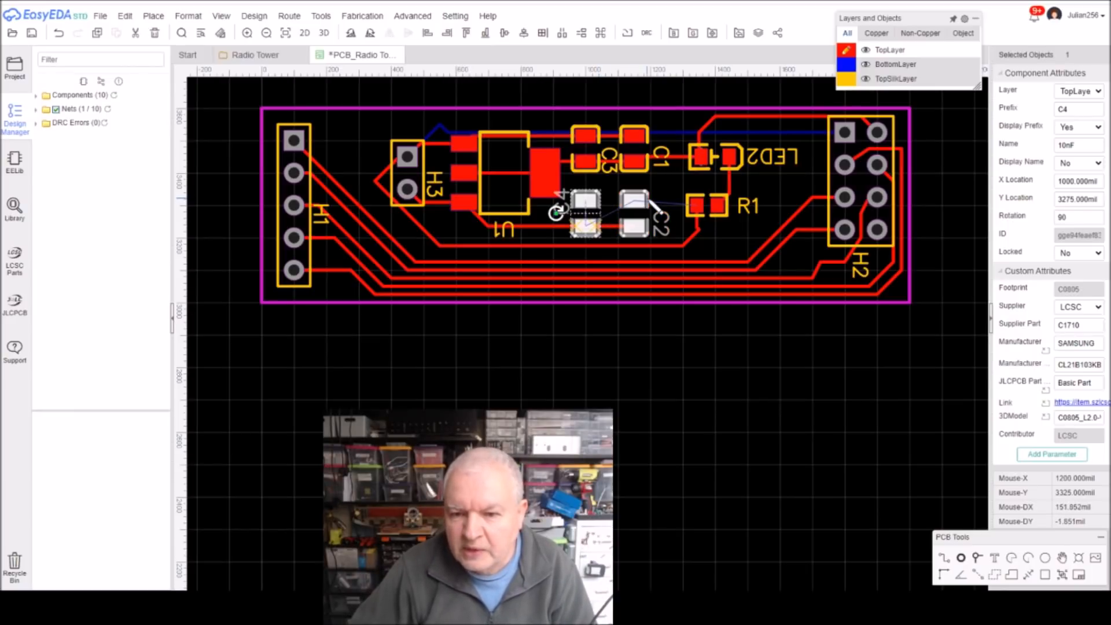
click(653, 206)
key(space)
key(space)
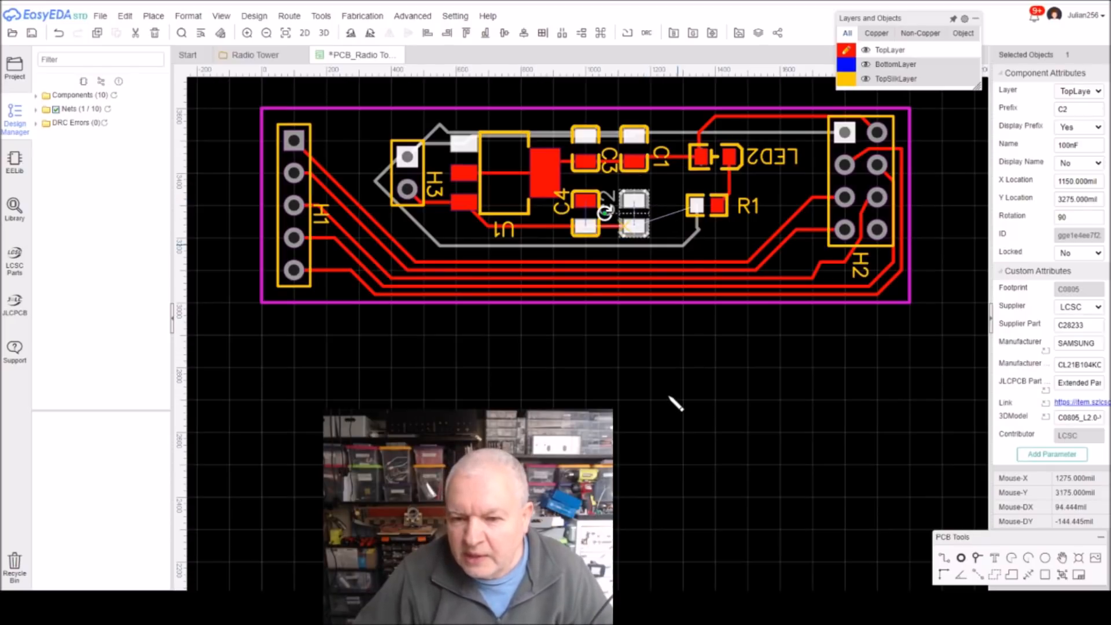
click(669, 396)
Replace the +5V track between U1 and C4's lower pad with one from U1's lowest small pad to C4's upper pad
click(551, 228)
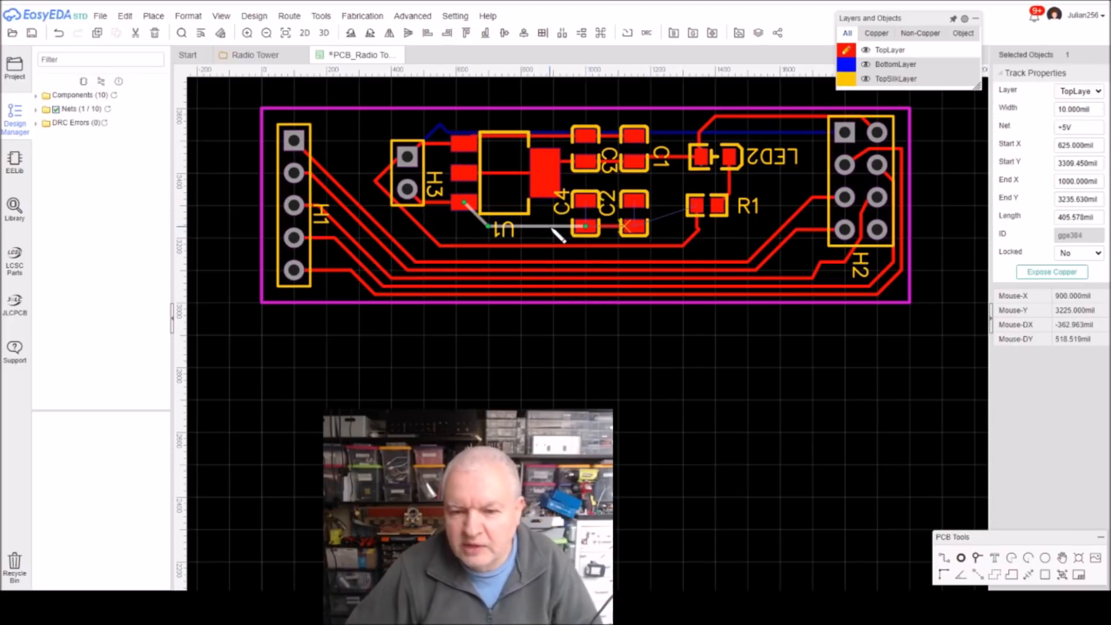
key(Delete)
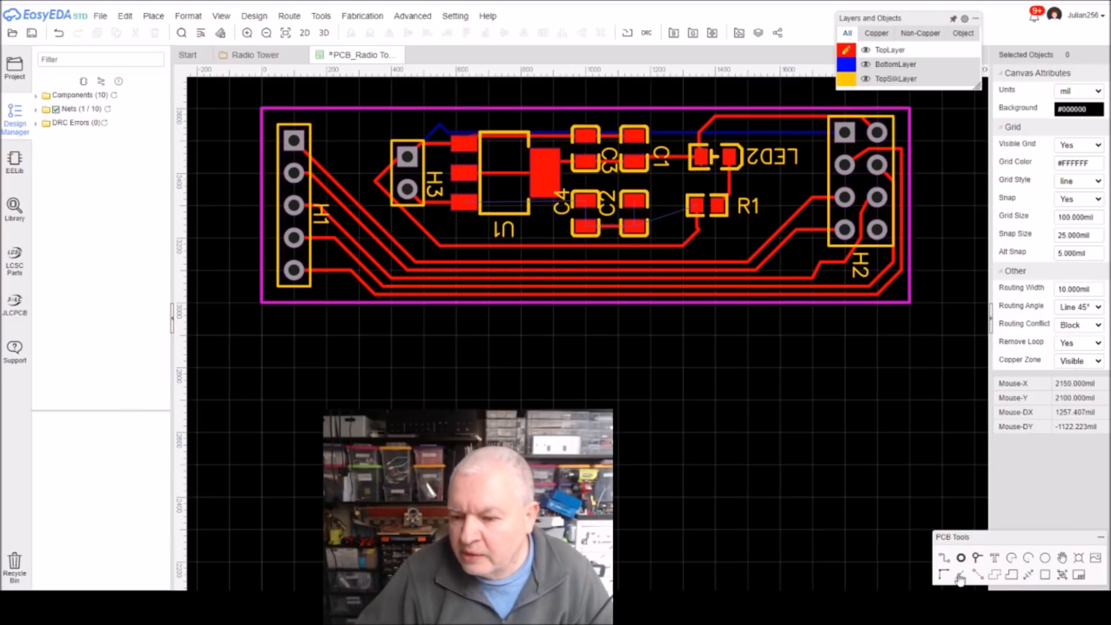
key(w)
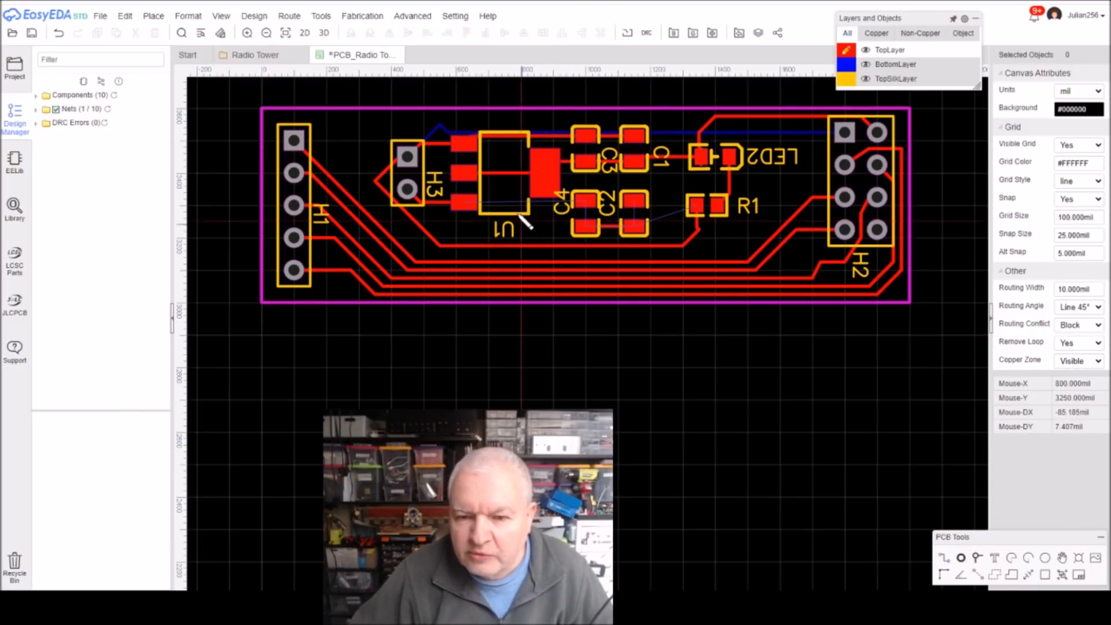
click(463, 202)
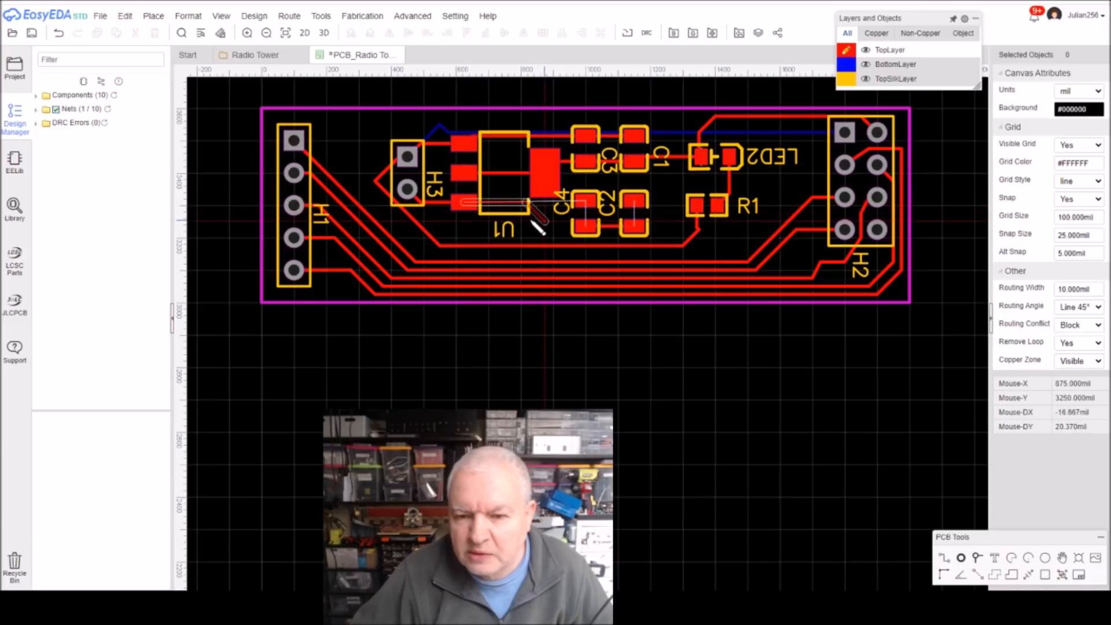
click(585, 201)
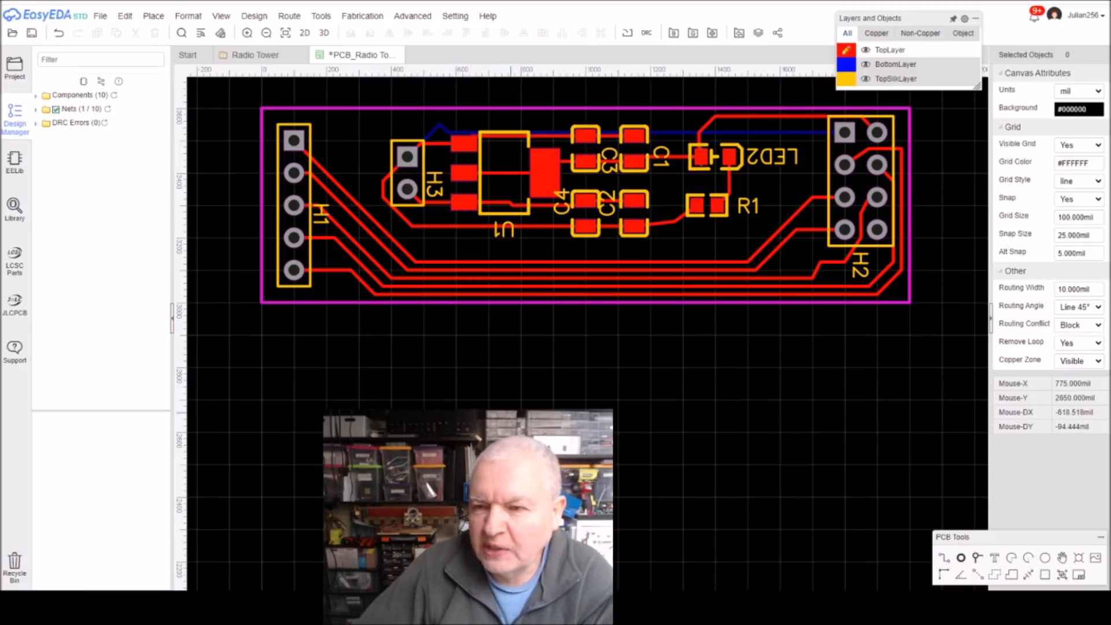
Set the width of the bottom-layer GND track between H3 and H2 to 20 mil
right_click(749, 139)
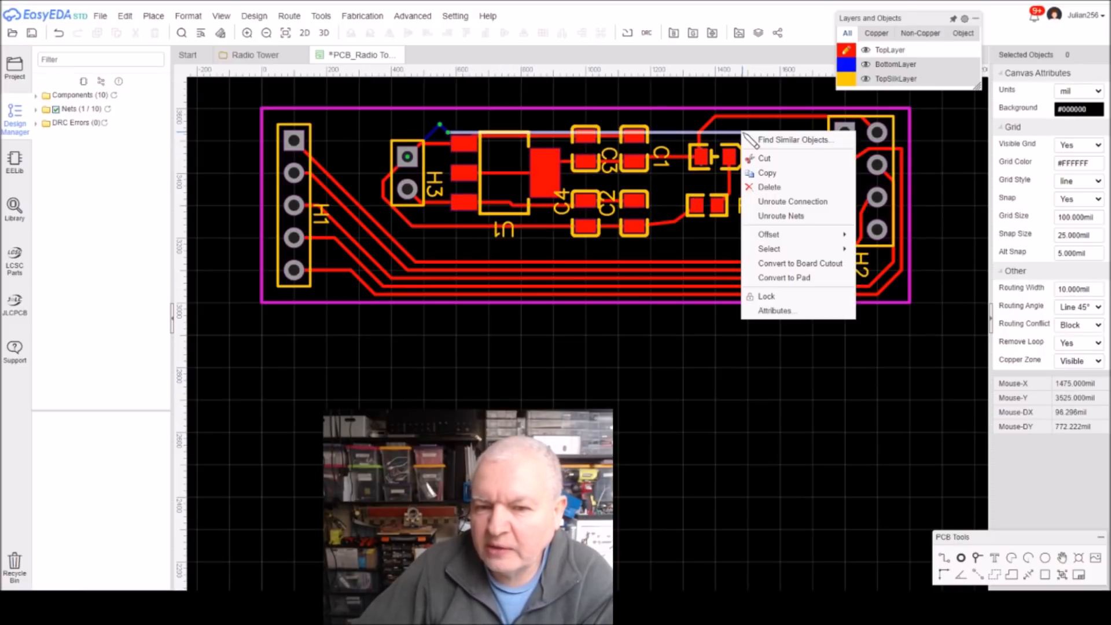
click(798, 313)
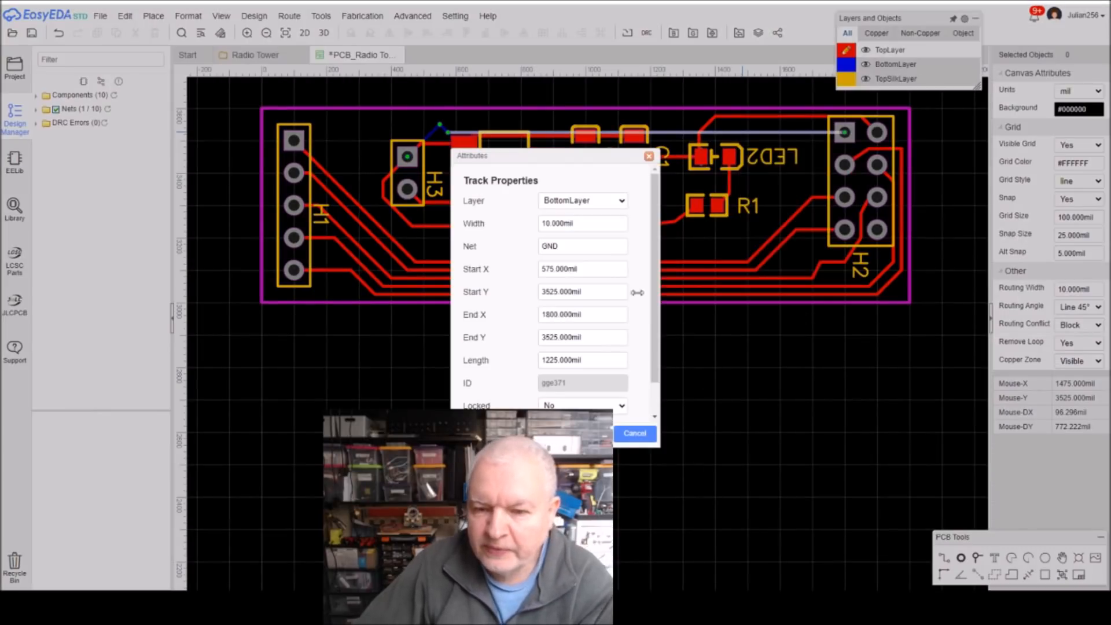
click(582, 224)
text(20)
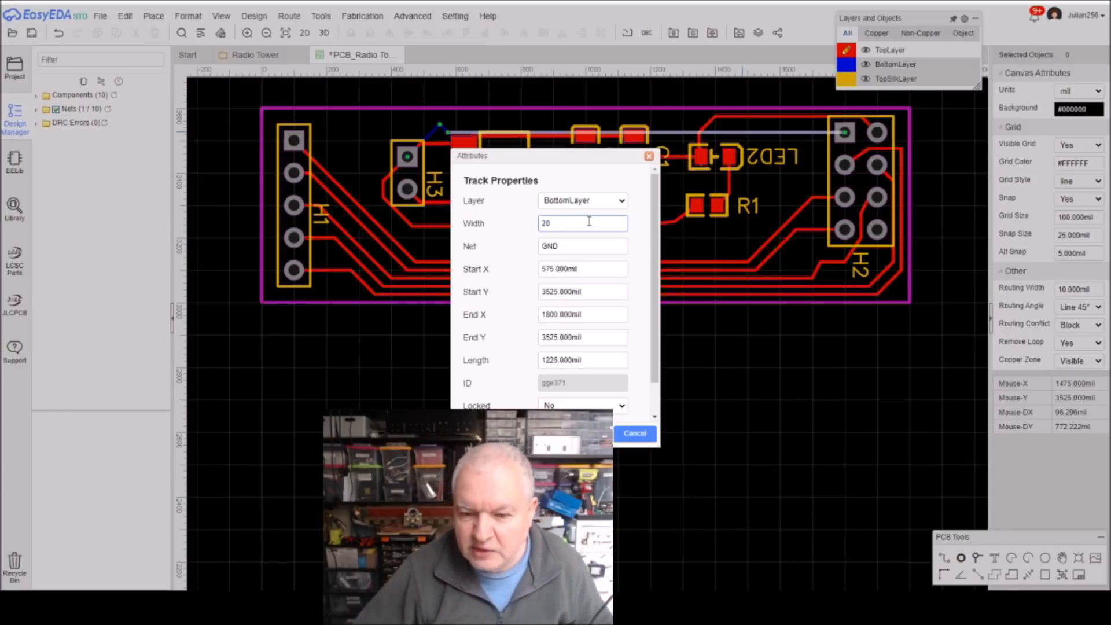
key(Return)
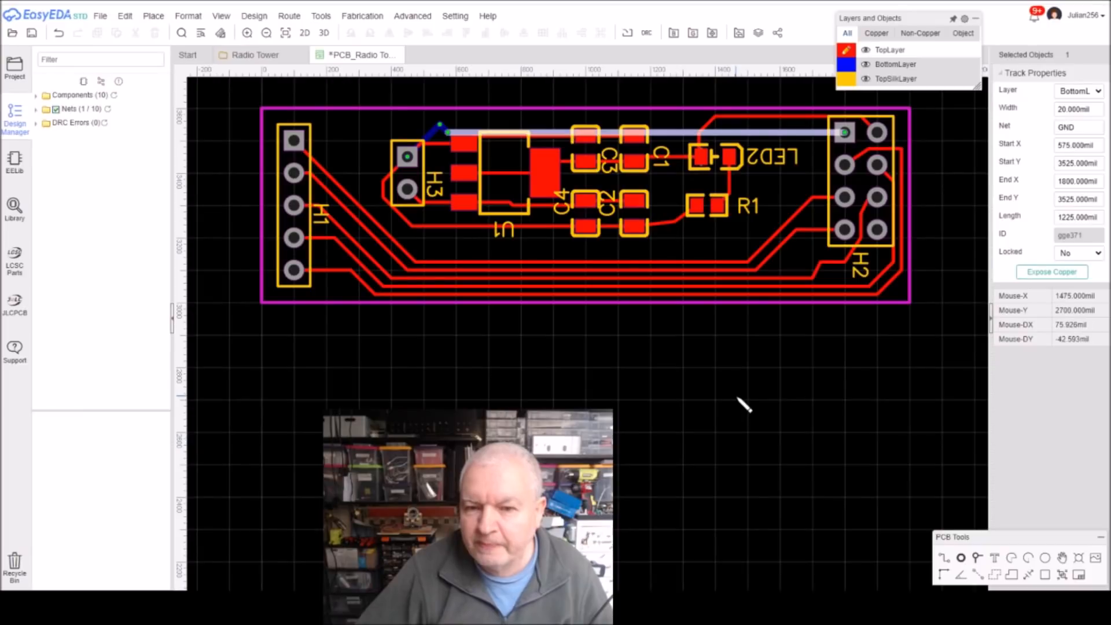
Reshape the bottom-layer GND track near H3 to remove its peak, leaving one short diagonal from the square pad to the straight run
right_click(590, 344)
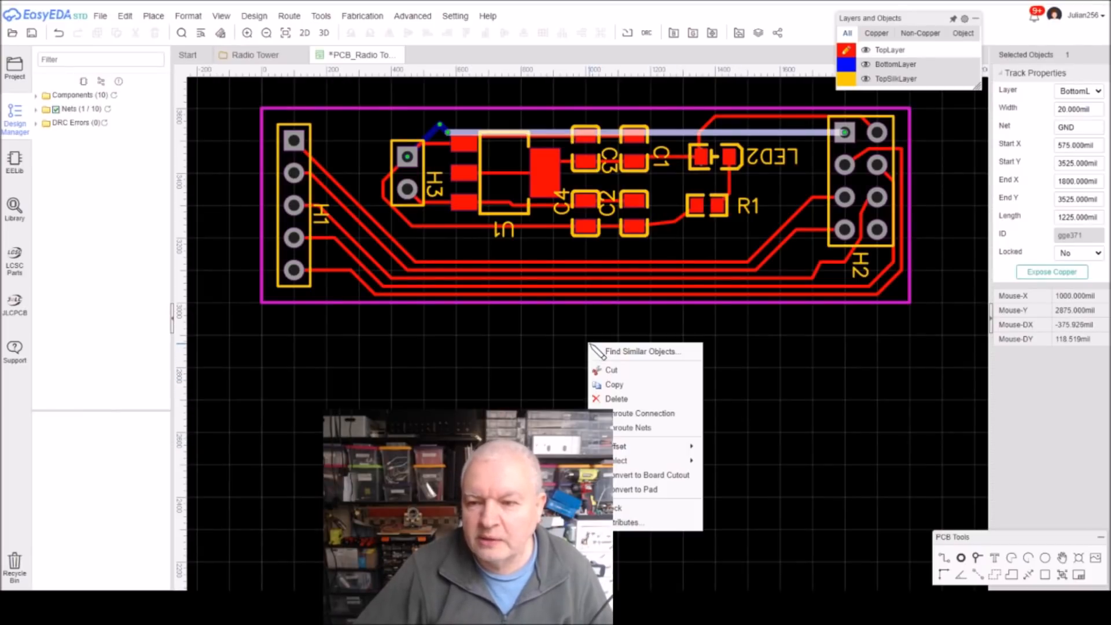
click(508, 334)
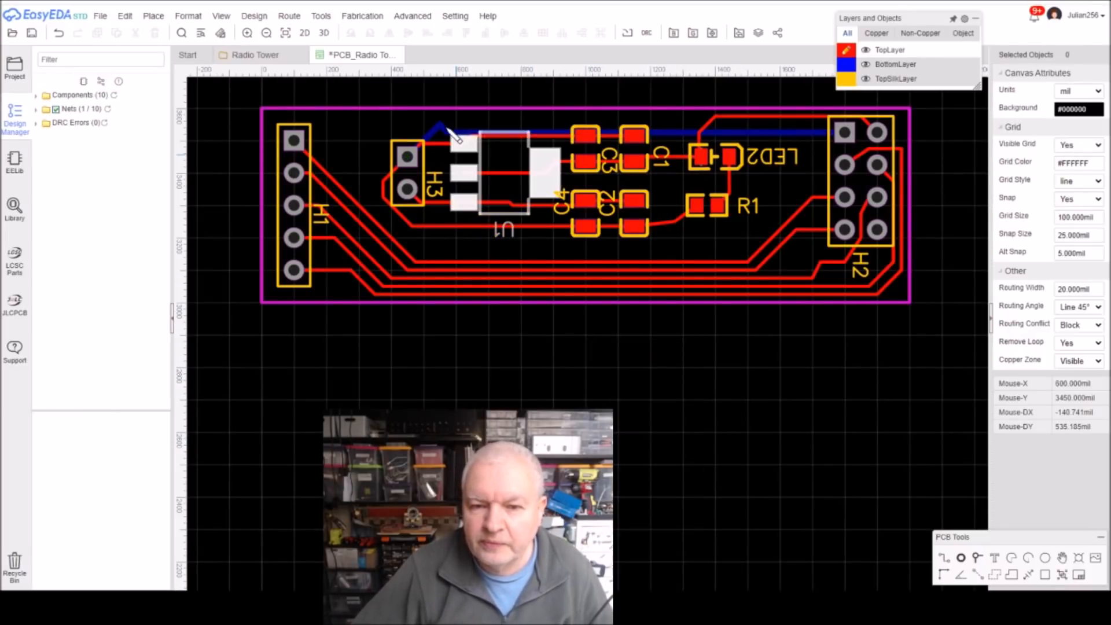
drag(452, 138, 423, 132)
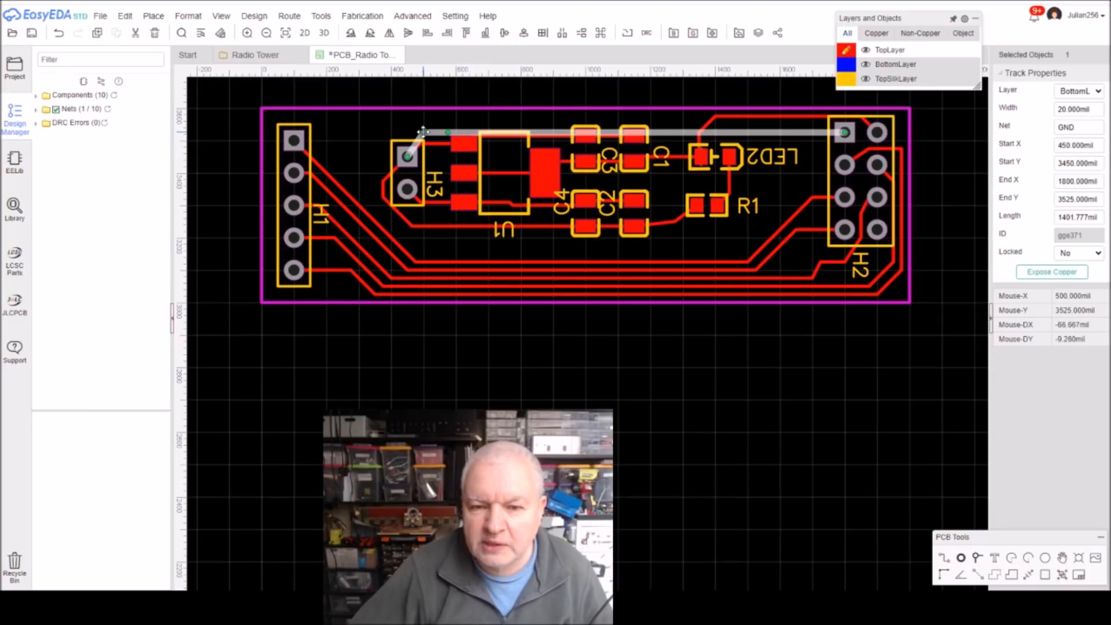
click(590, 415)
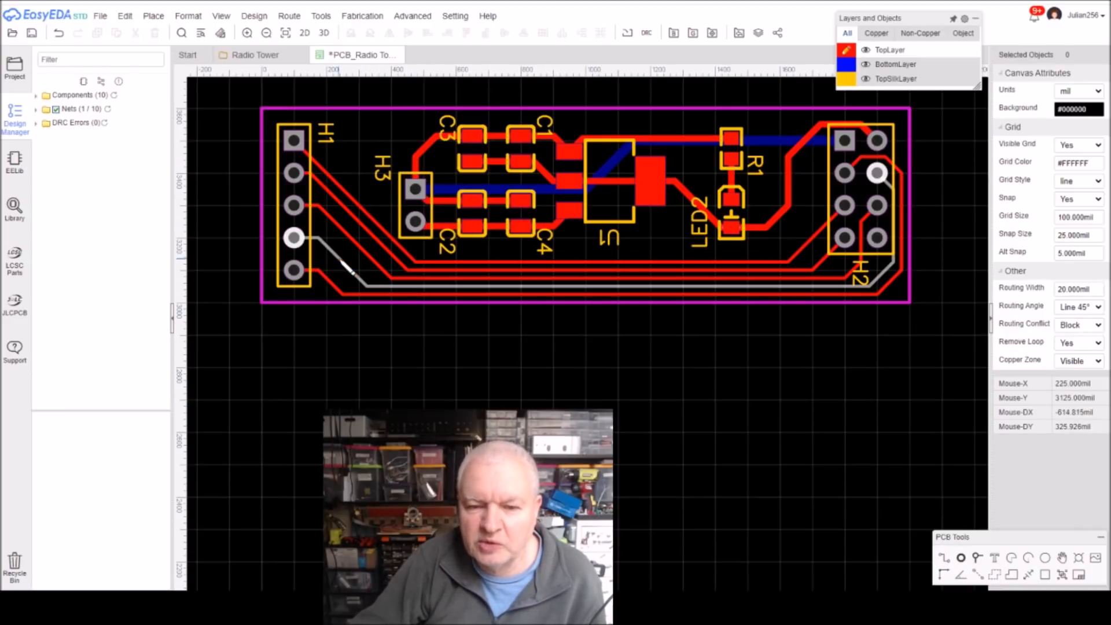
Move the lower corners of the D10/CSN and D11/MOSI tracks closer to H1 so their diagonals run more steeply
click(347, 267)
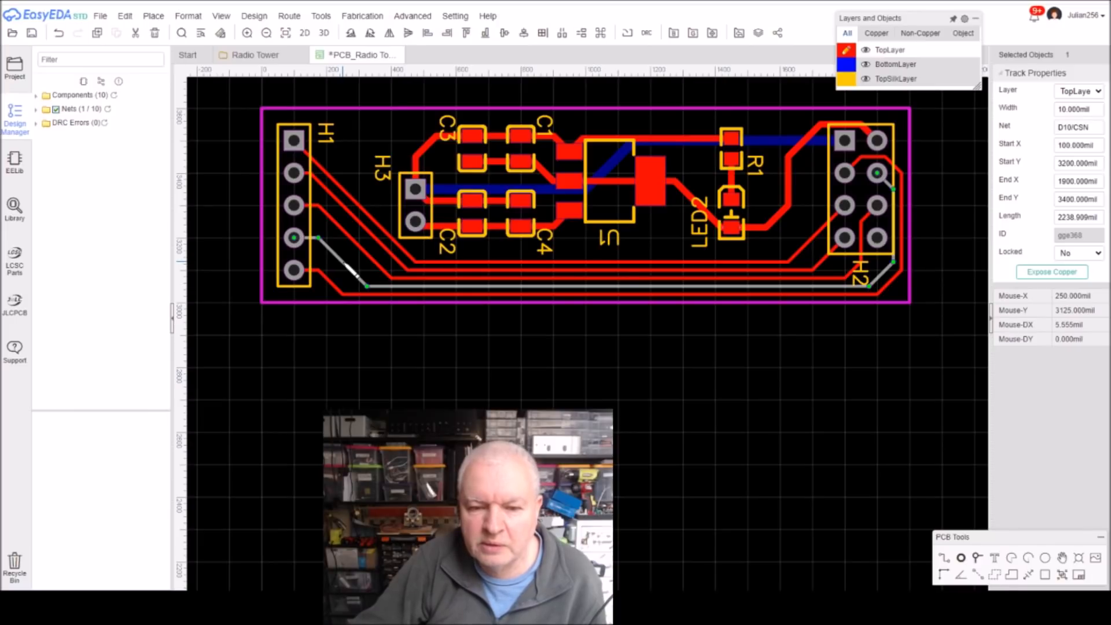
key(Delete)
key(ctrl+z)
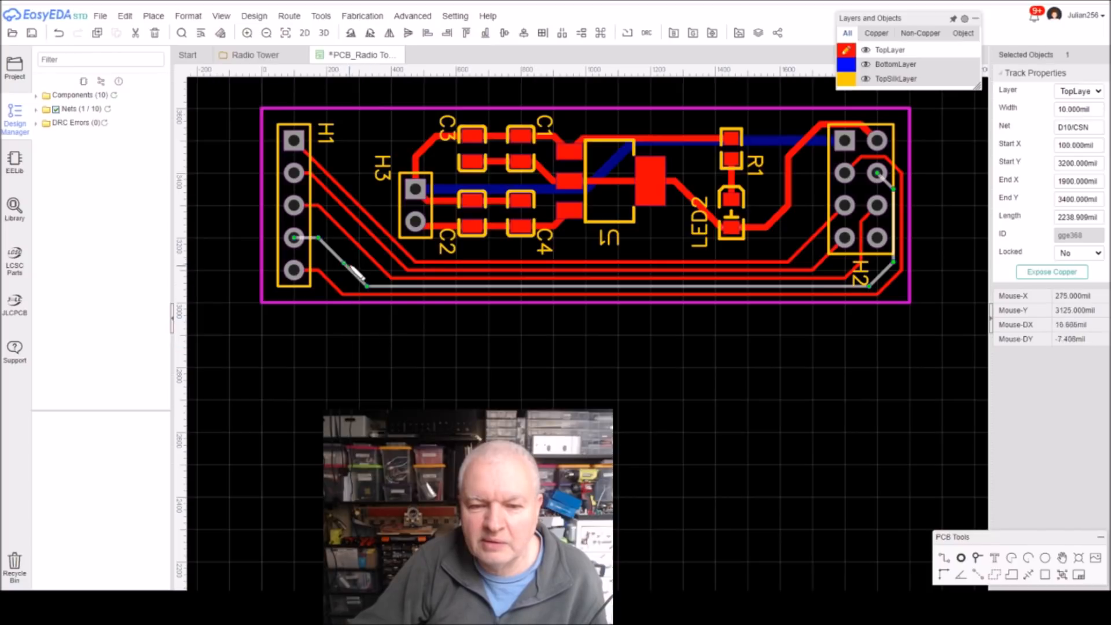
mouse_move(366, 287)
mouse_down()
mouse_move(349, 286)
mouse_move(347, 266)
mouse_move(335, 271)
mouse_move(335, 251)
mouse_up()
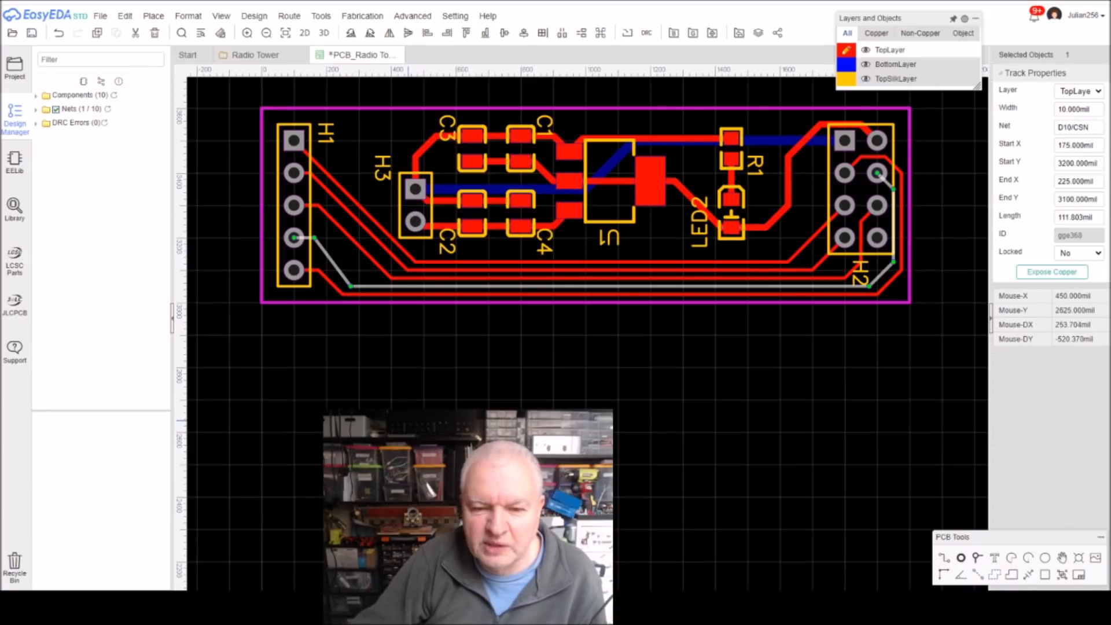
click(392, 280)
key(Delete)
drag(392, 279, 359, 278)
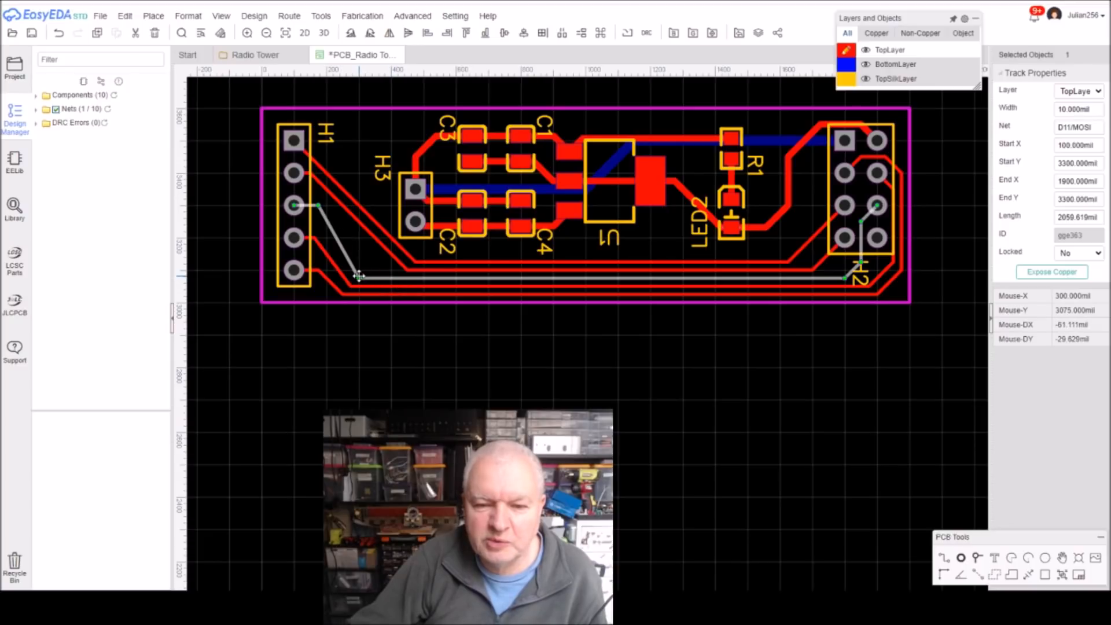
Move the lower corners of the D12/MISO and D13/SCK tracks closer to H1 so their diagonals run alongside the neighbouring tracks
click(405, 271)
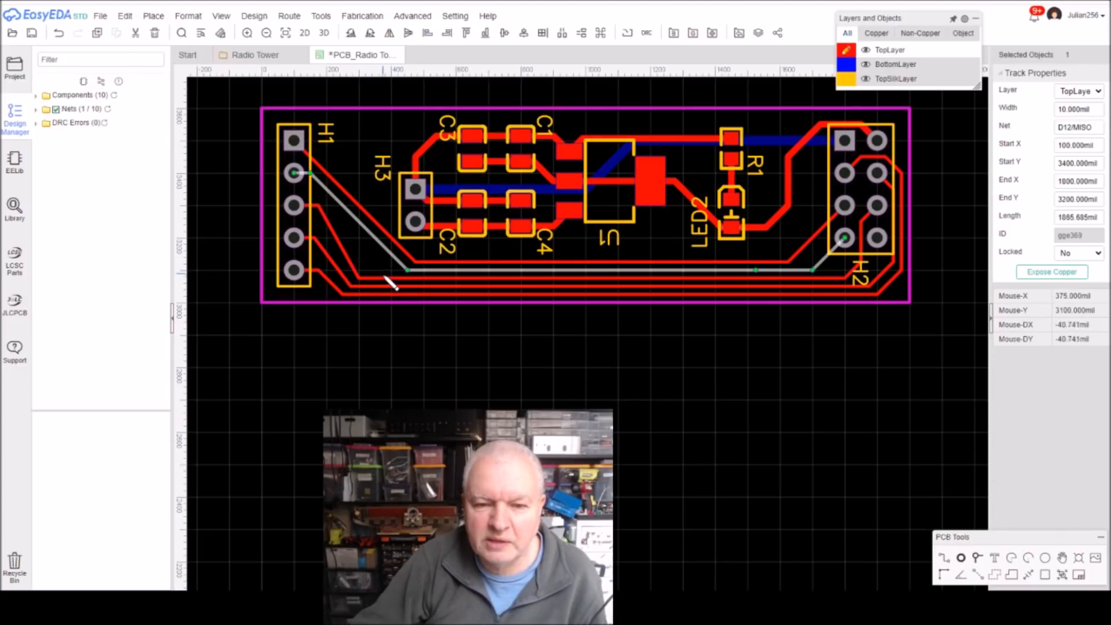
drag(405, 269, 369, 268)
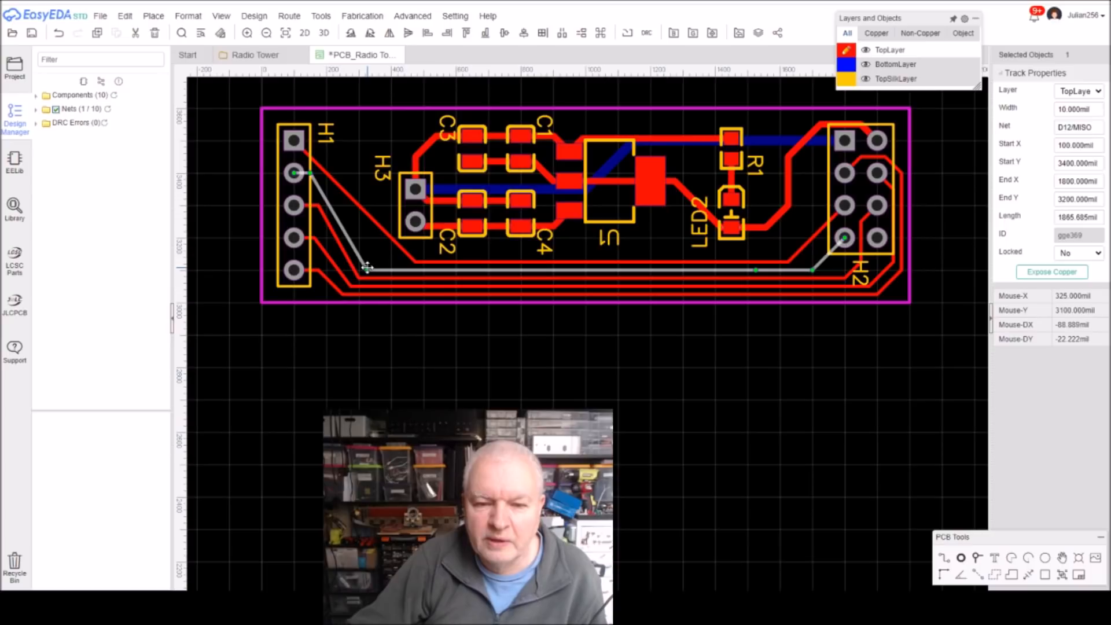
click(404, 365)
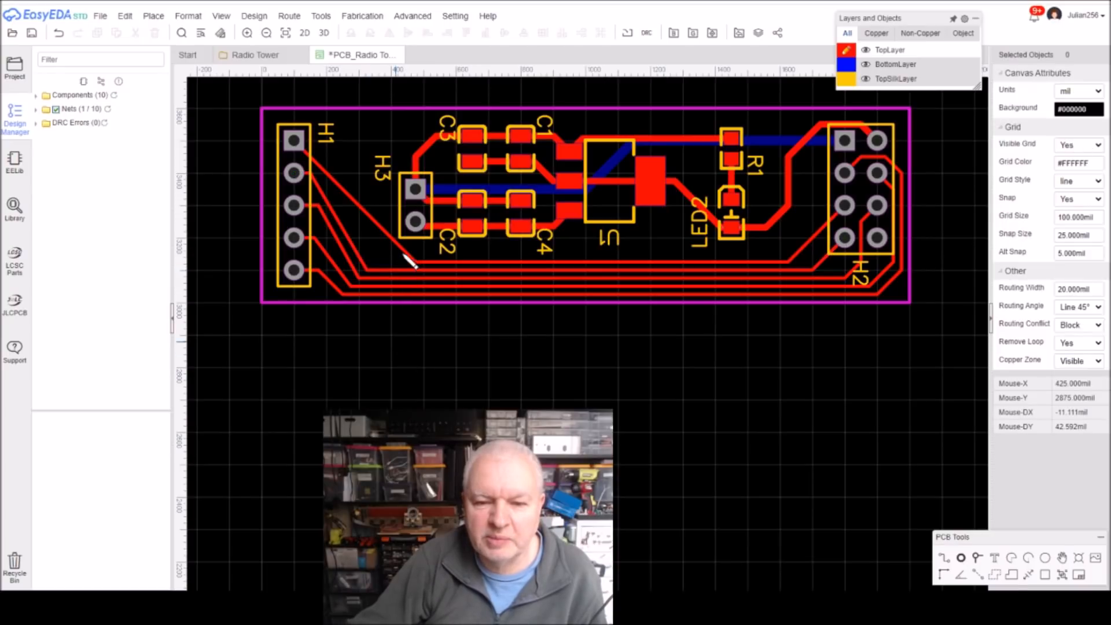
click(412, 270)
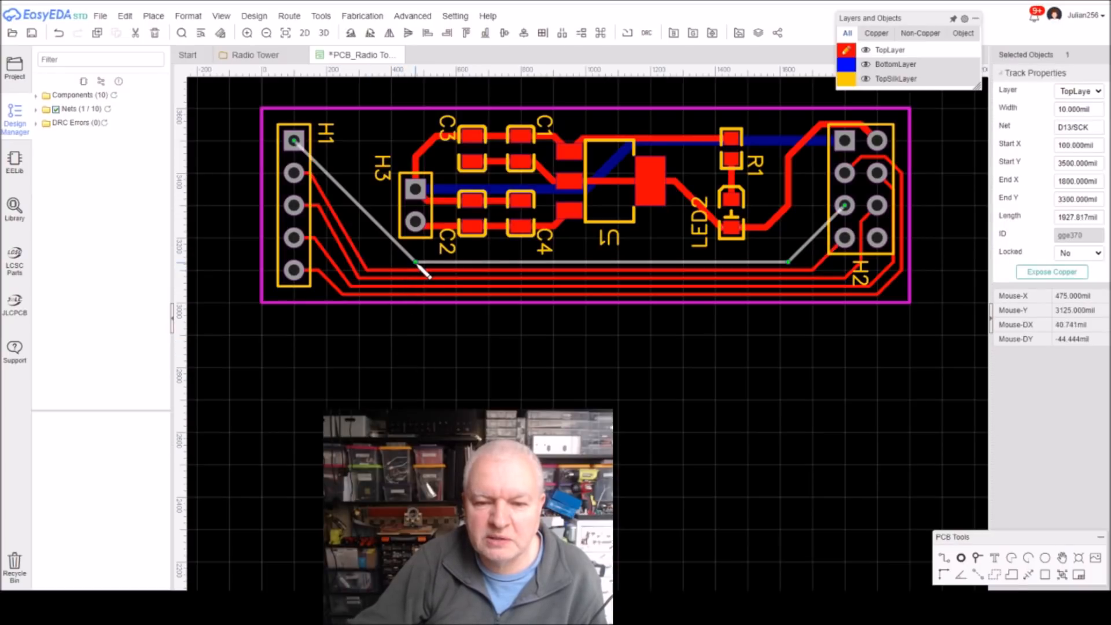
drag(396, 264, 375, 263)
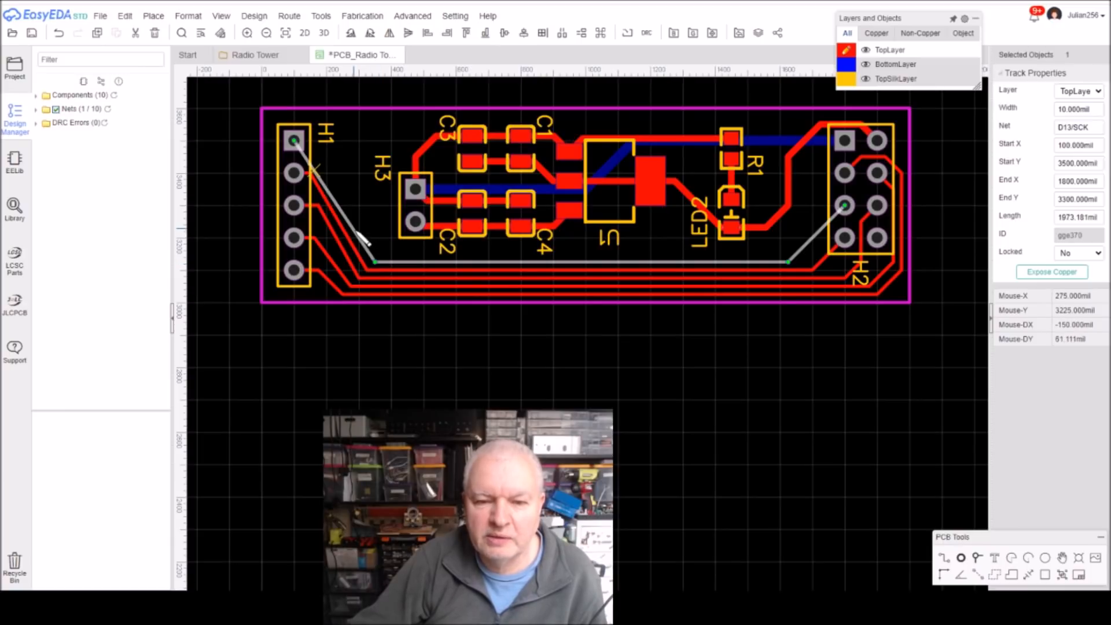
Bend the D13/SCK and D12/MISO tracks at H1 so each leaves its pad horizontally before running diagonally down
drag(362, 237, 319, 140)
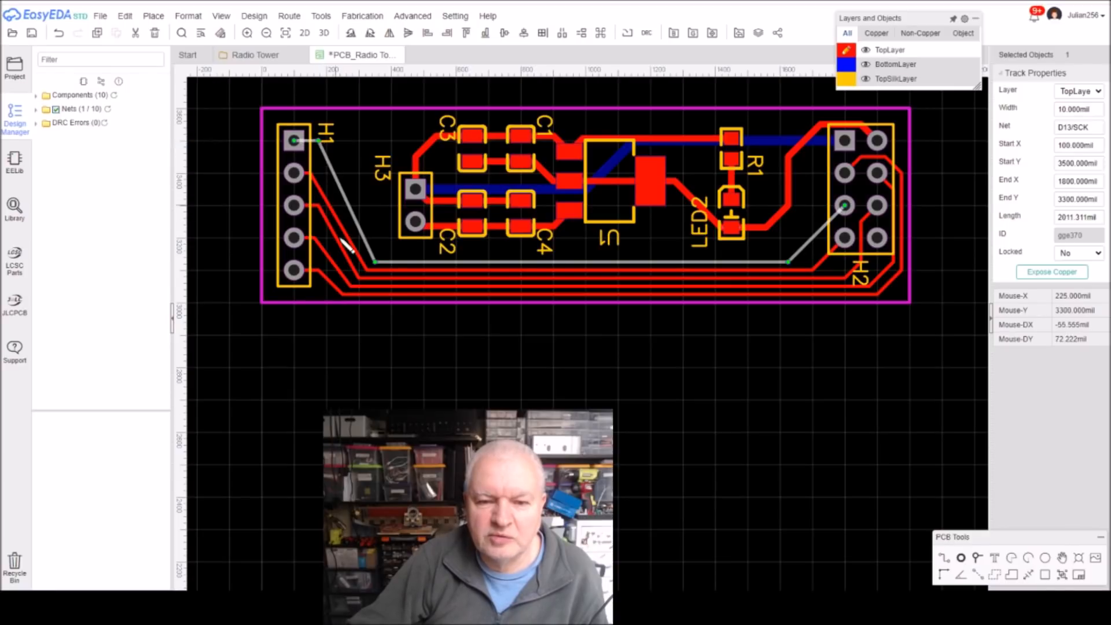
click(317, 179)
drag(313, 173, 316, 173)
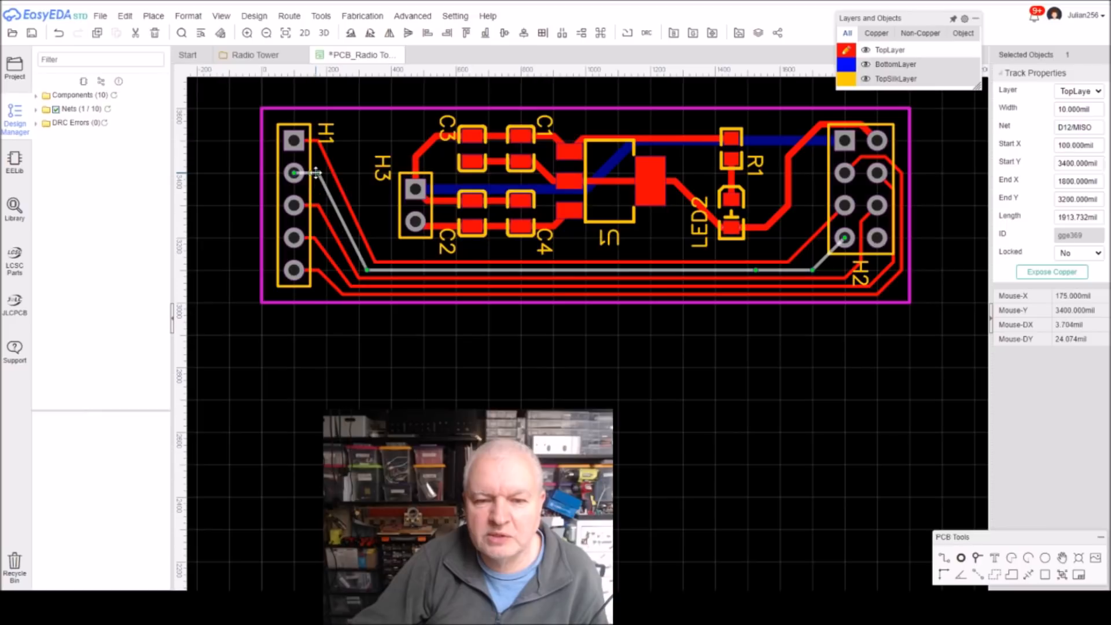
click(453, 404)
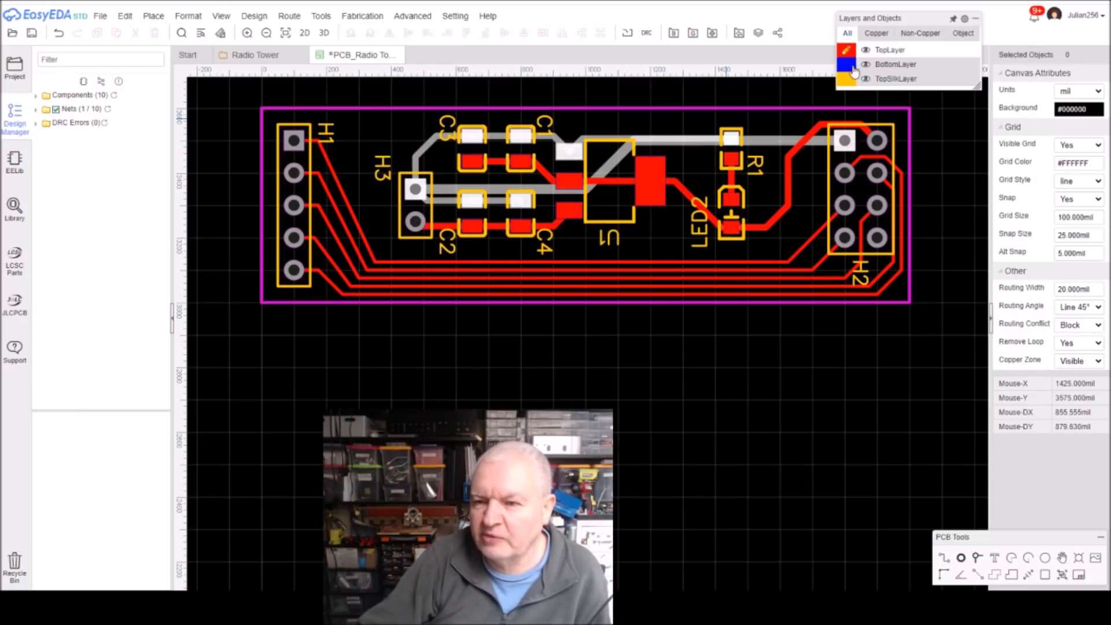
Save the Radio Tower PCB layout
click(847, 65)
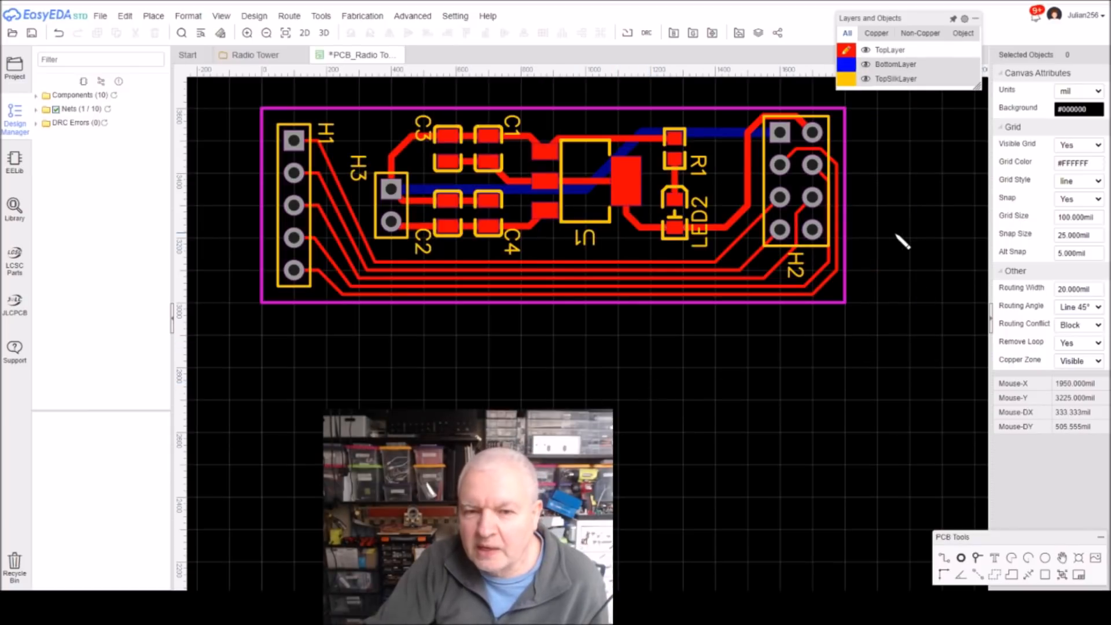
click(31, 35)
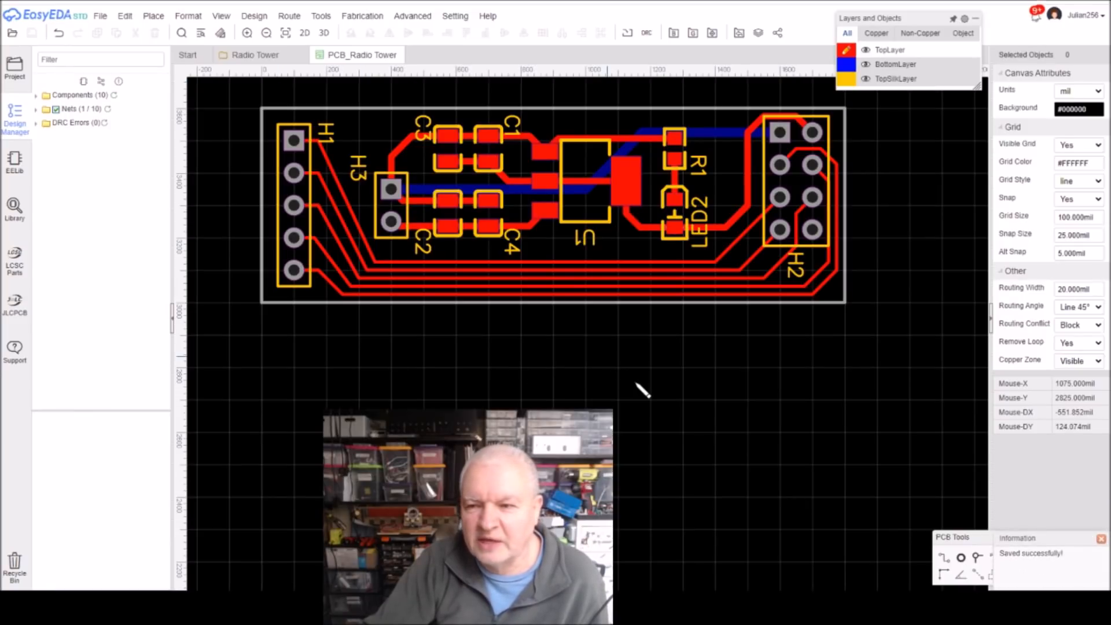
Add the text RADIO TOWER on TopSilkLayer and centre it over the long signal tracks along the board's lower edge
click(847, 79)
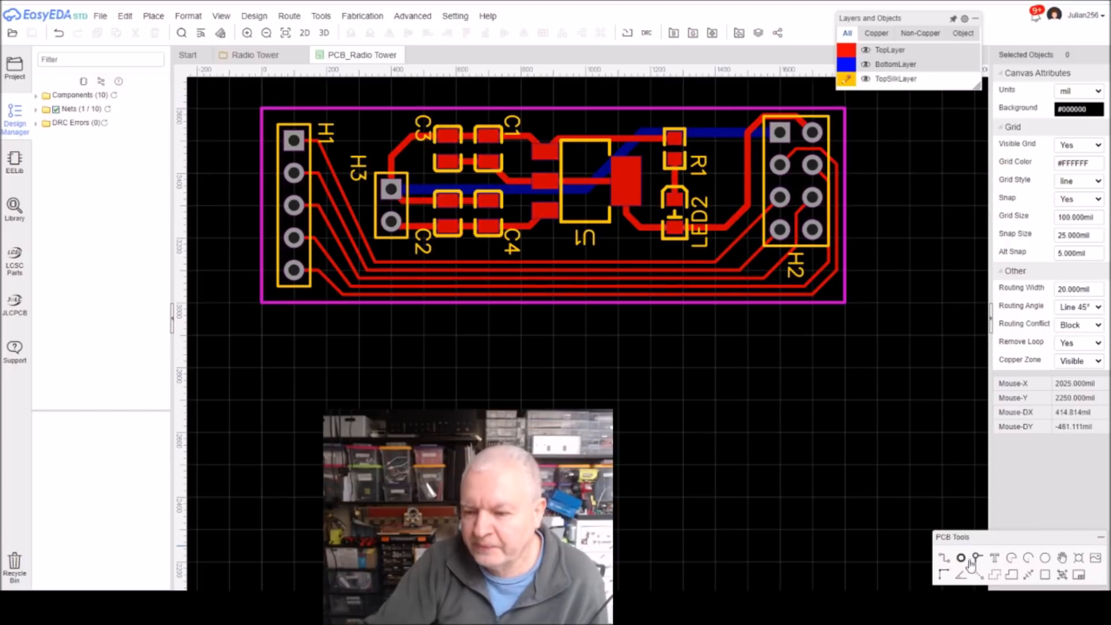
click(395, 295)
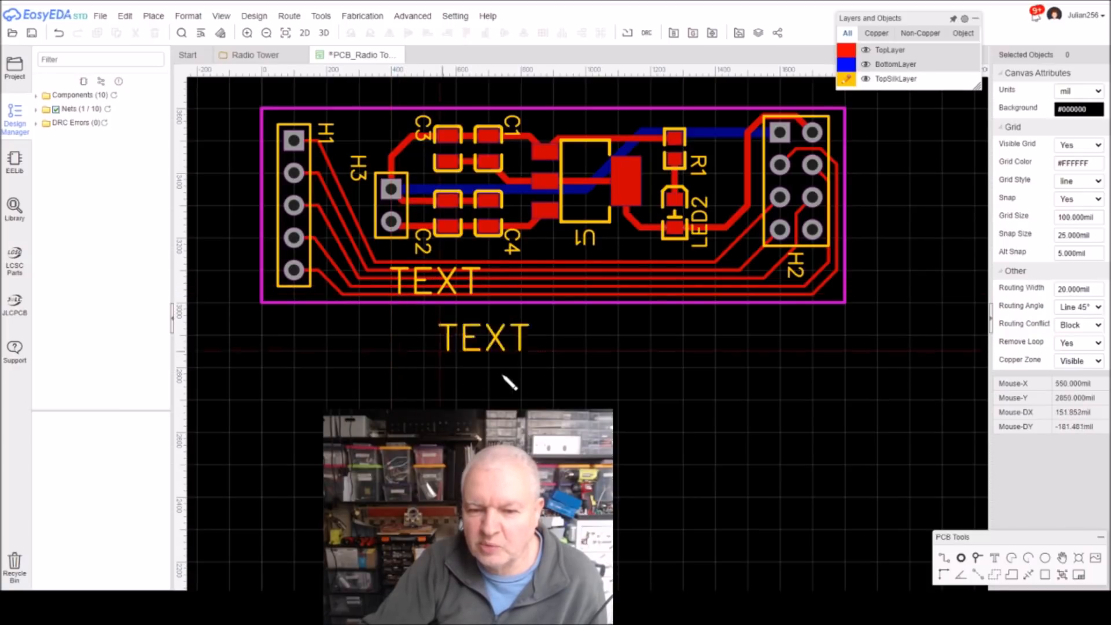
key(Escape)
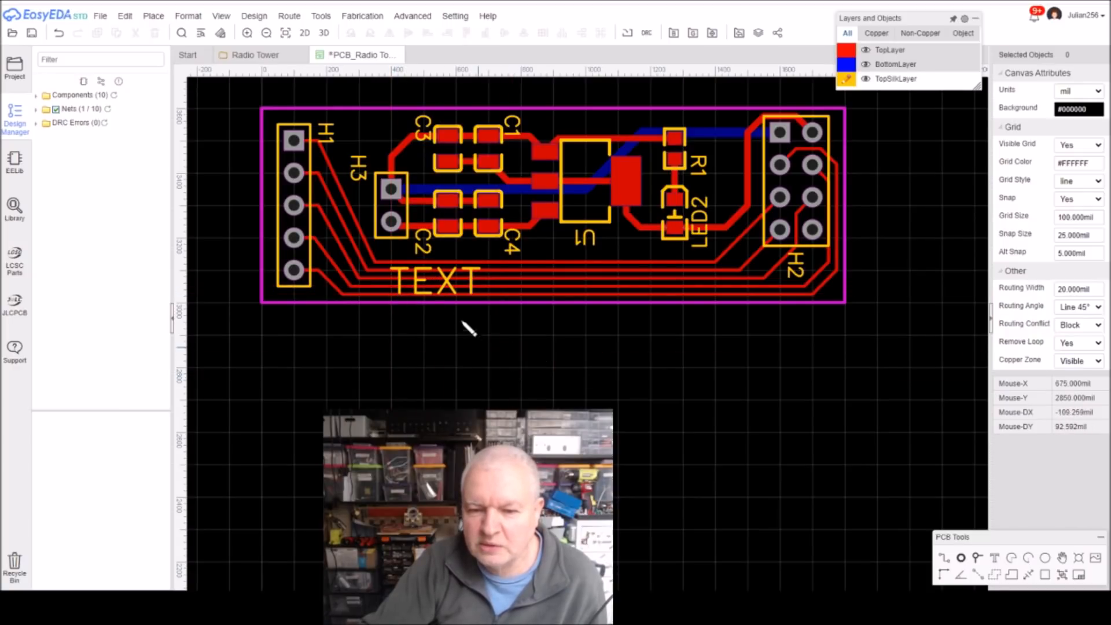
double_click(418, 285)
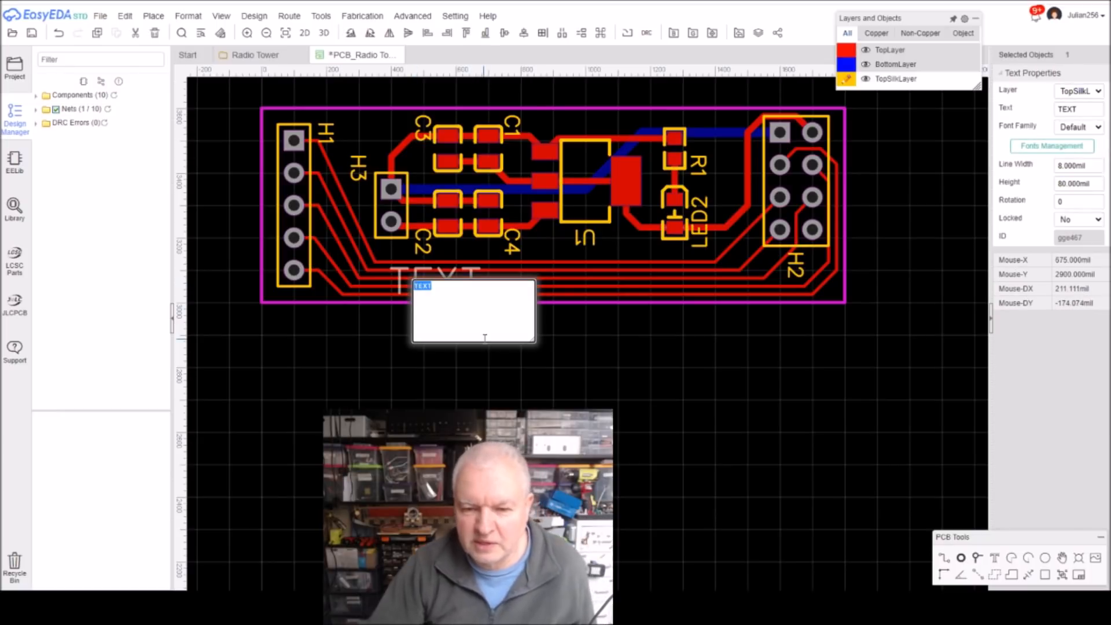
text(RADIO TOWER)
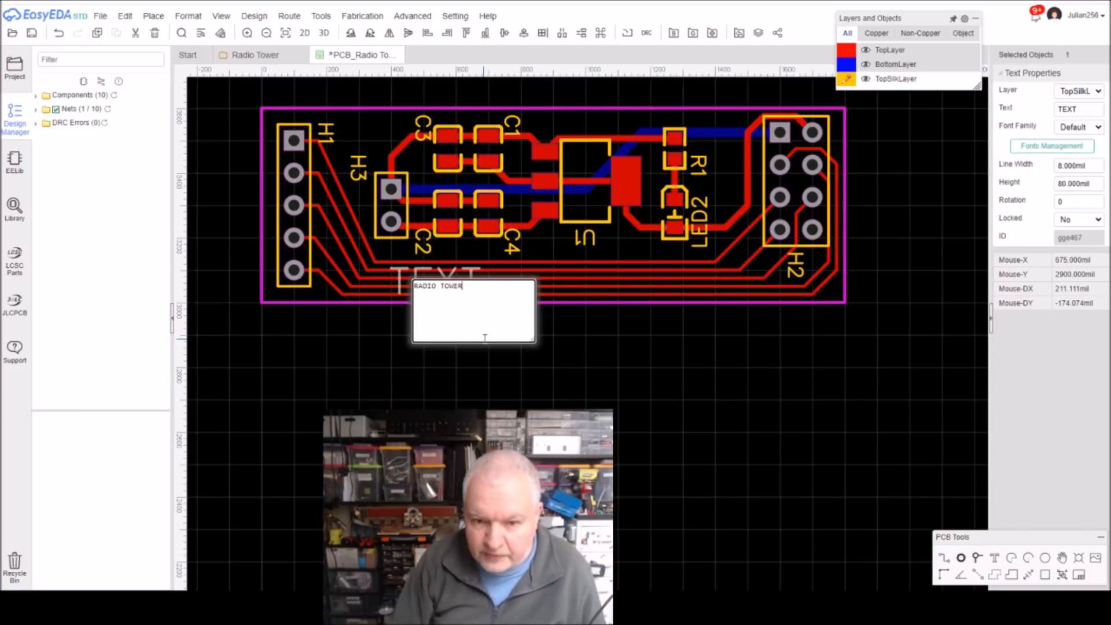
click(595, 348)
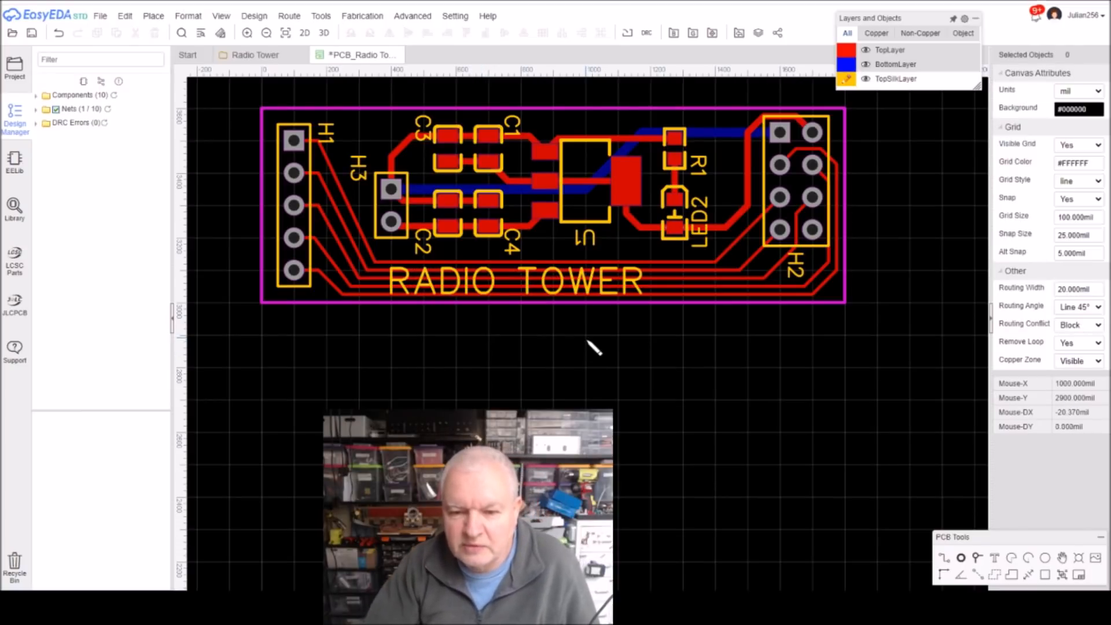
drag(535, 279, 576, 276)
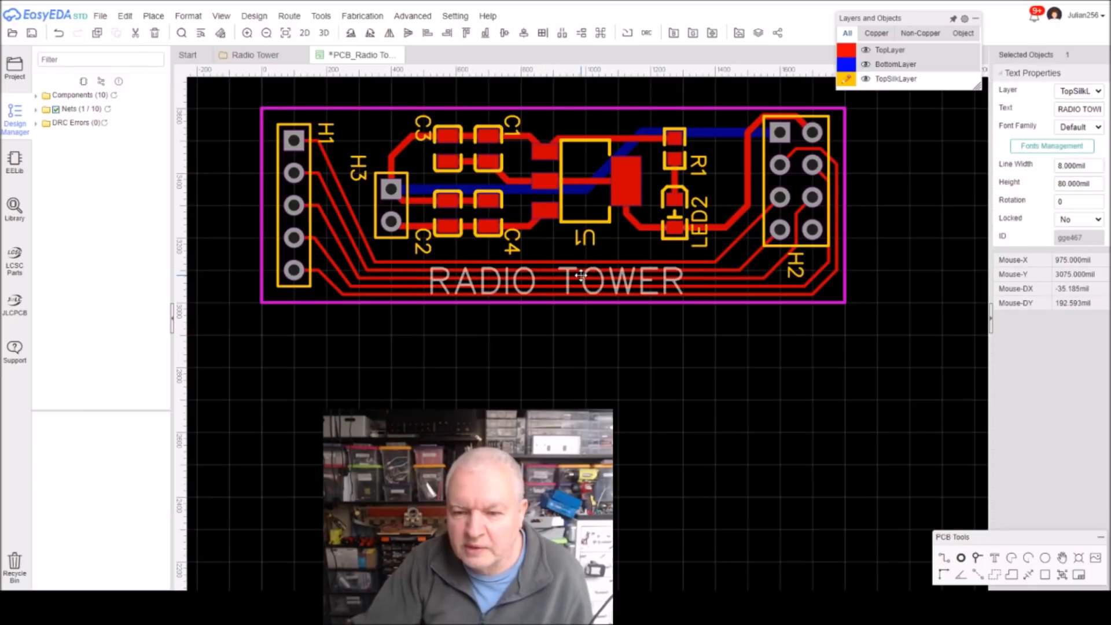
click(617, 377)
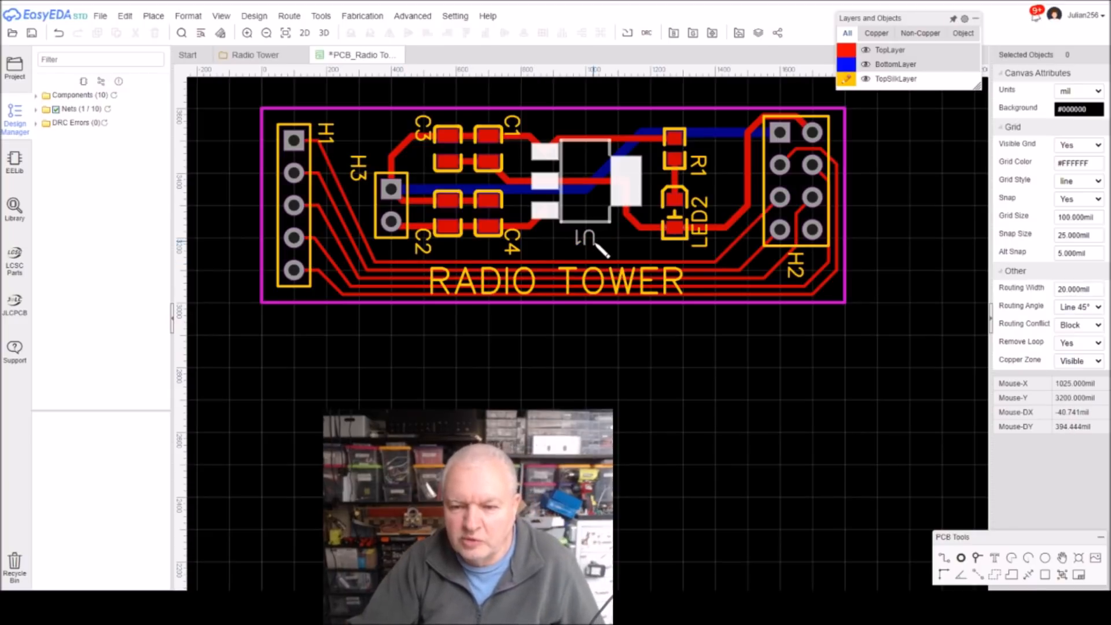
Rotate the U1 silkscreen label to 270 degrees and place it just below the U1 outline
mouse_move(596, 242)
mouse_down()
mouse_move(608, 245)
mouse_move(579, 244)
mouse_up()
key(space)
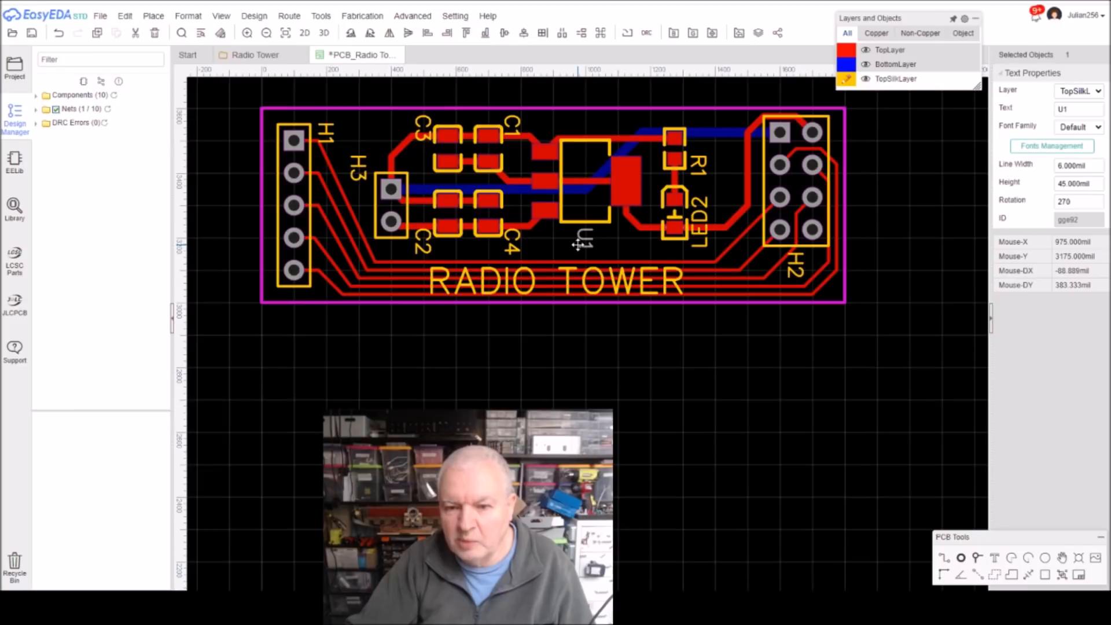
click(657, 395)
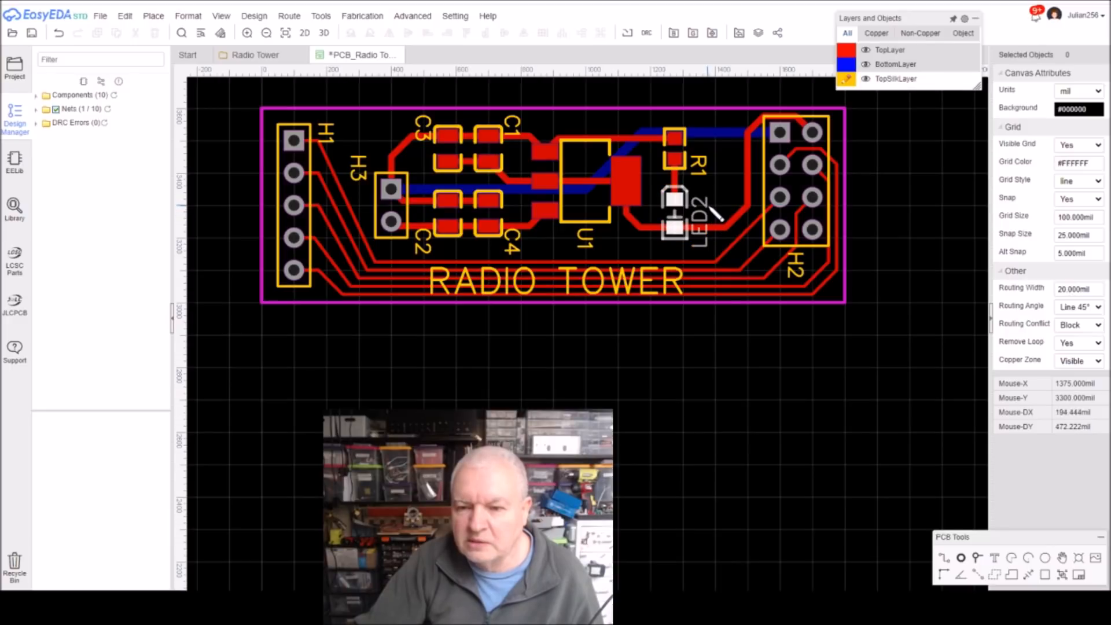
Rotate the LED2 label to 270 degrees beside its part and move the R1 label up alongside its resistor, in line with LED2
drag(715, 214, 725, 194)
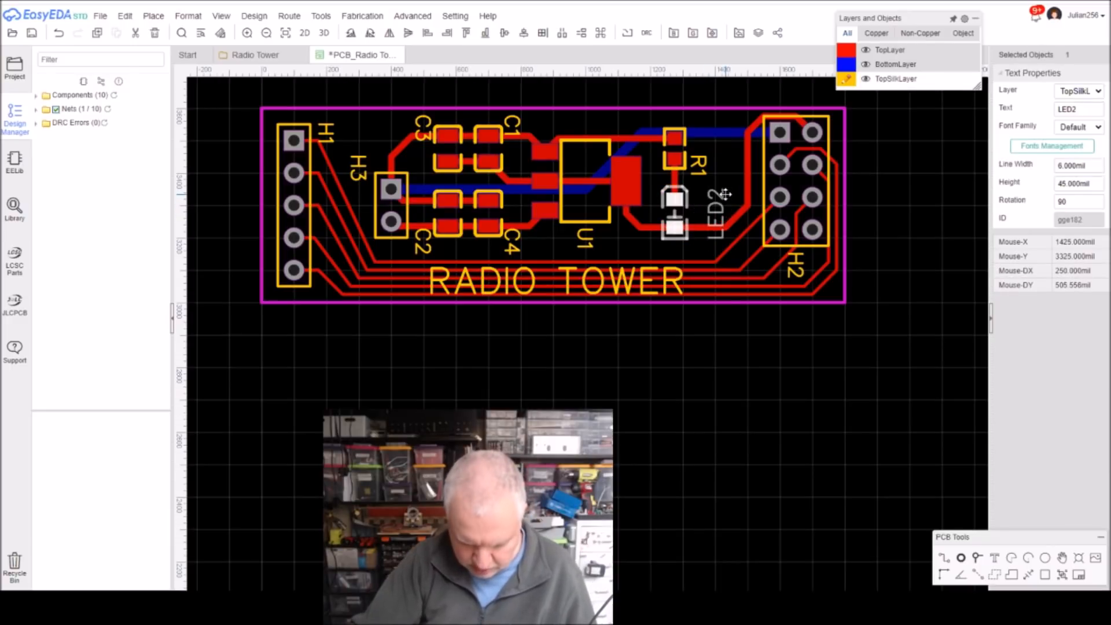
key(space)
key(space)
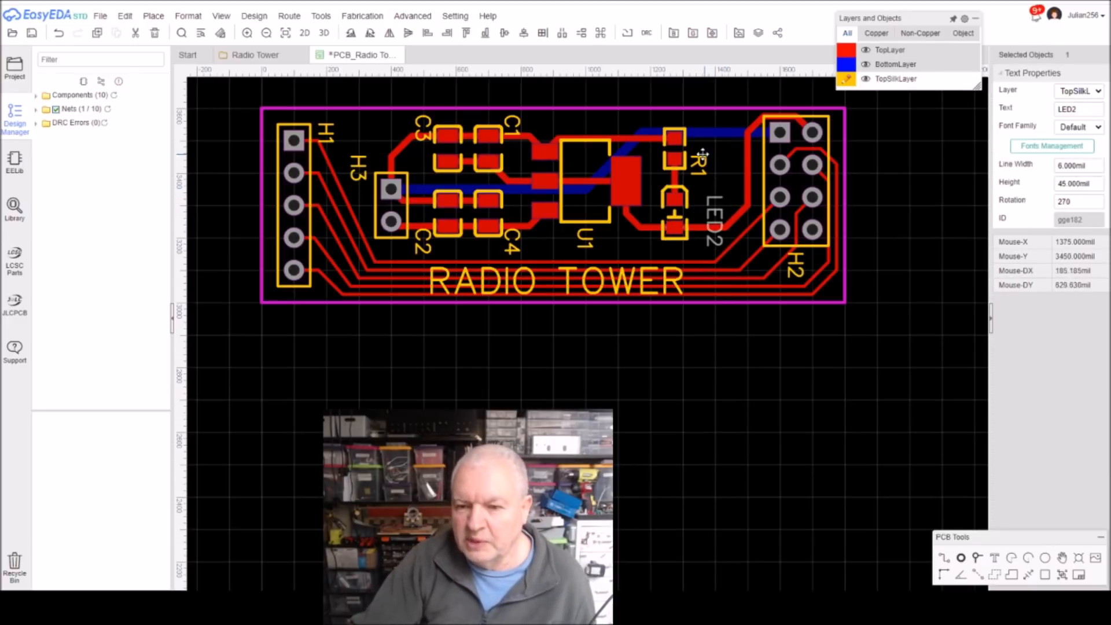
drag(703, 165, 709, 145)
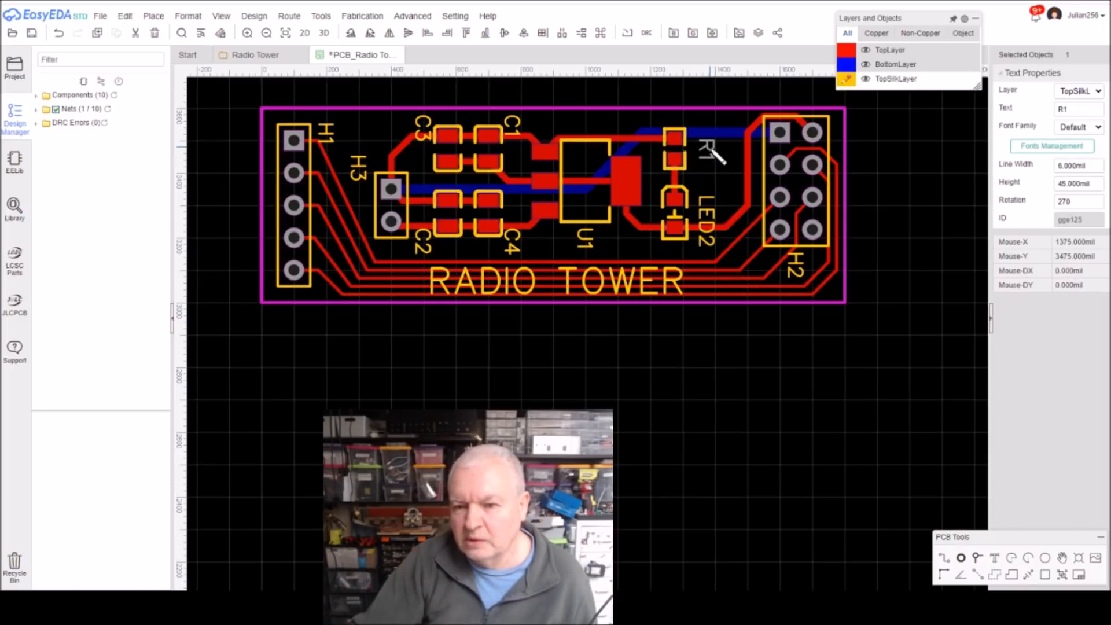
click(713, 413)
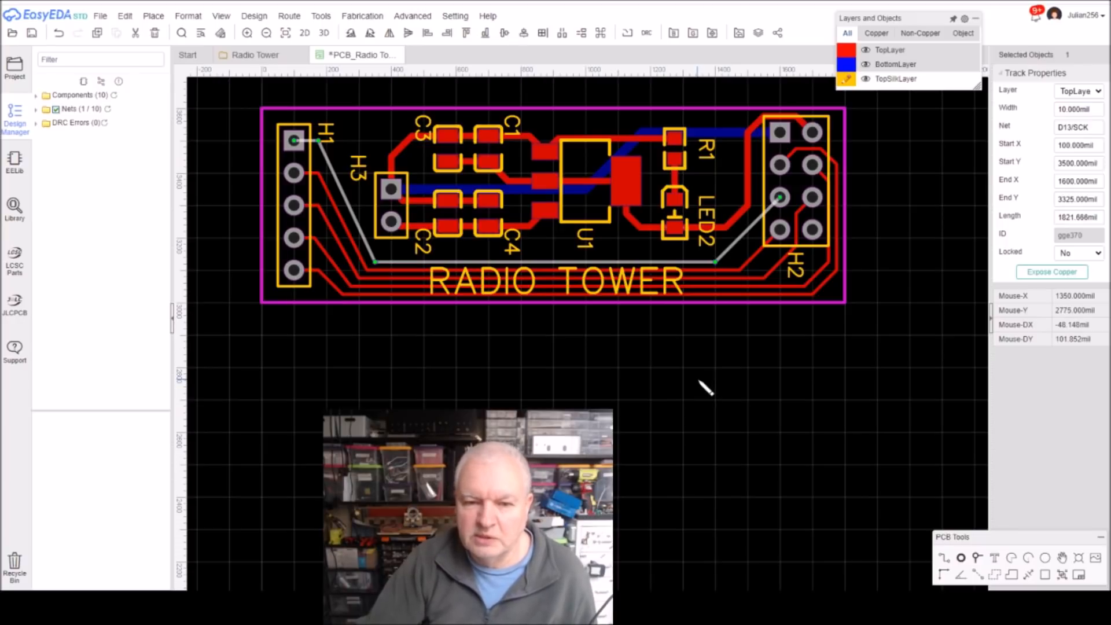
Move the H1 label slightly away from its header, then toggle the visibility of TopSilkLayer
click(334, 133)
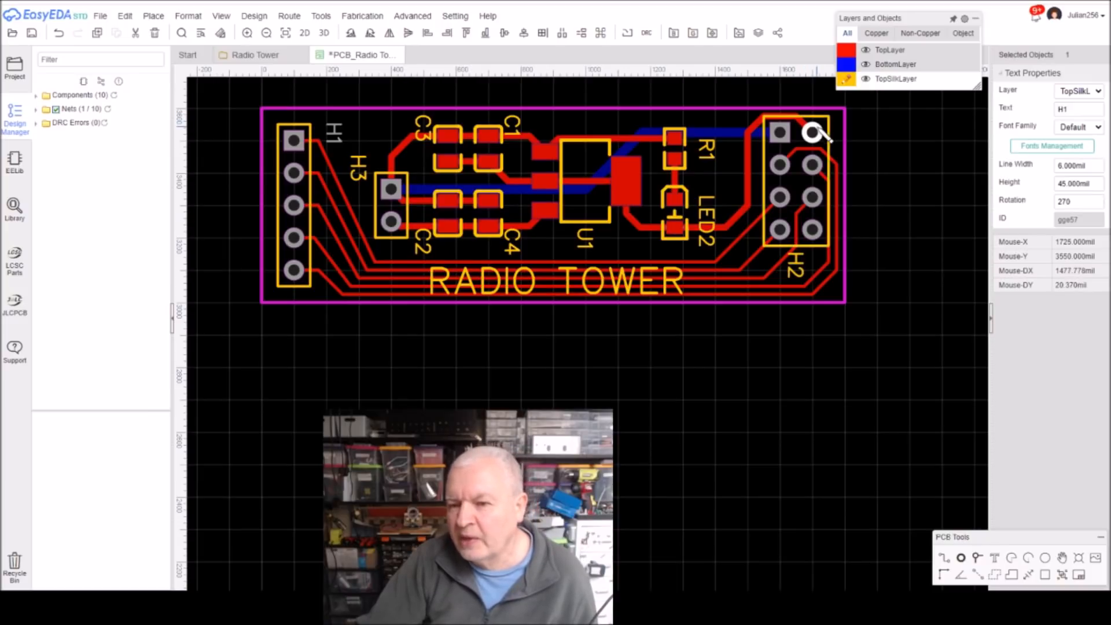
click(866, 79)
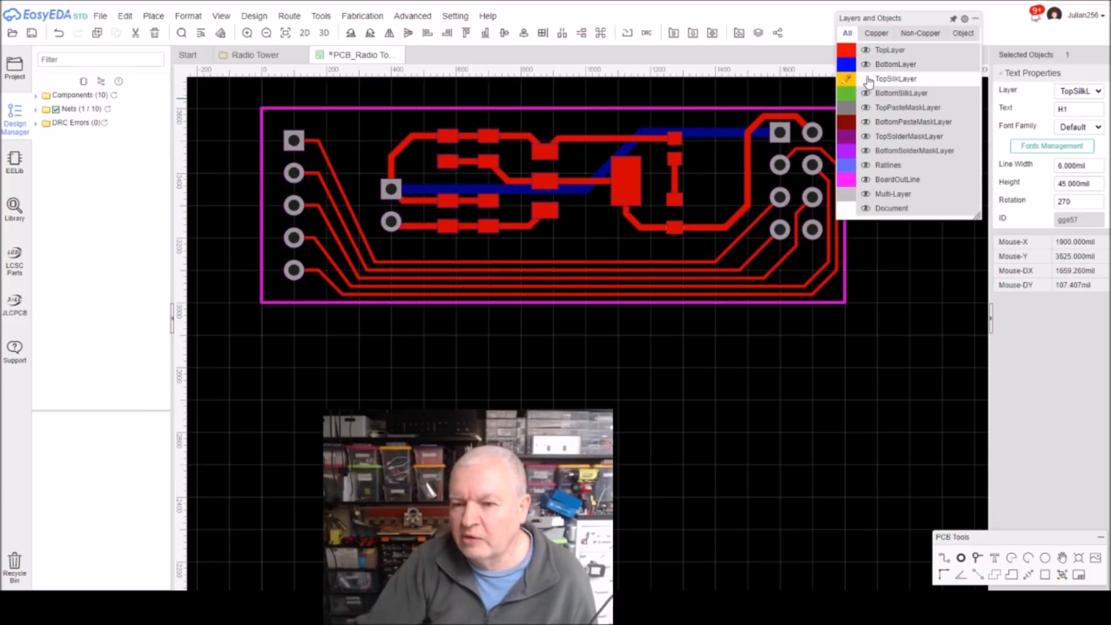
click(862, 218)
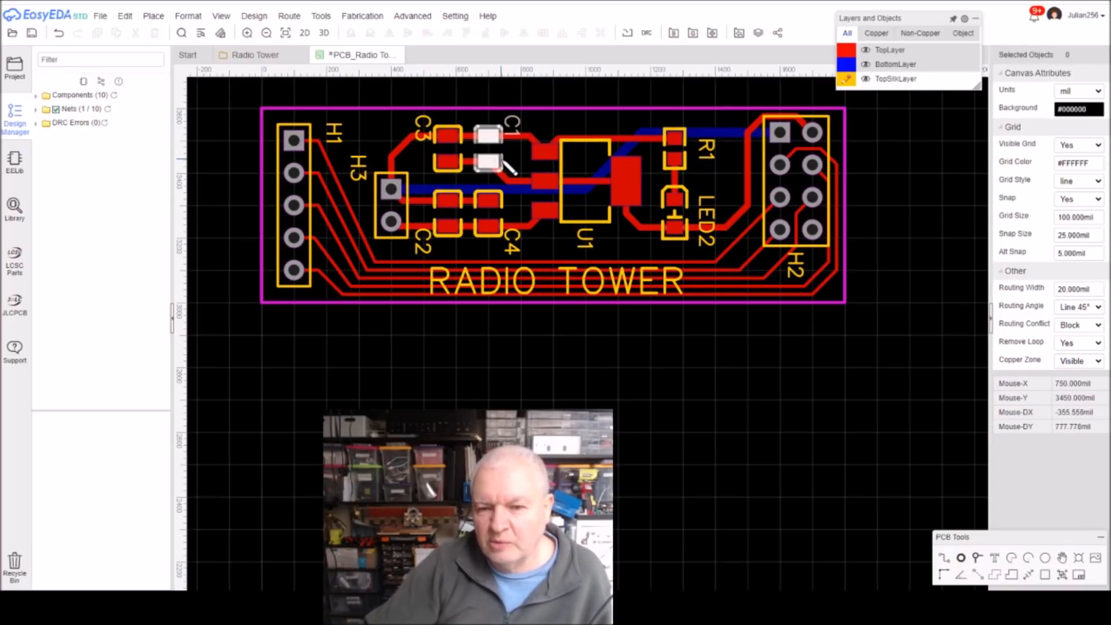
Set Display Prefix to No in C1's component attributes to hide its silkscreen label
right_click(507, 164)
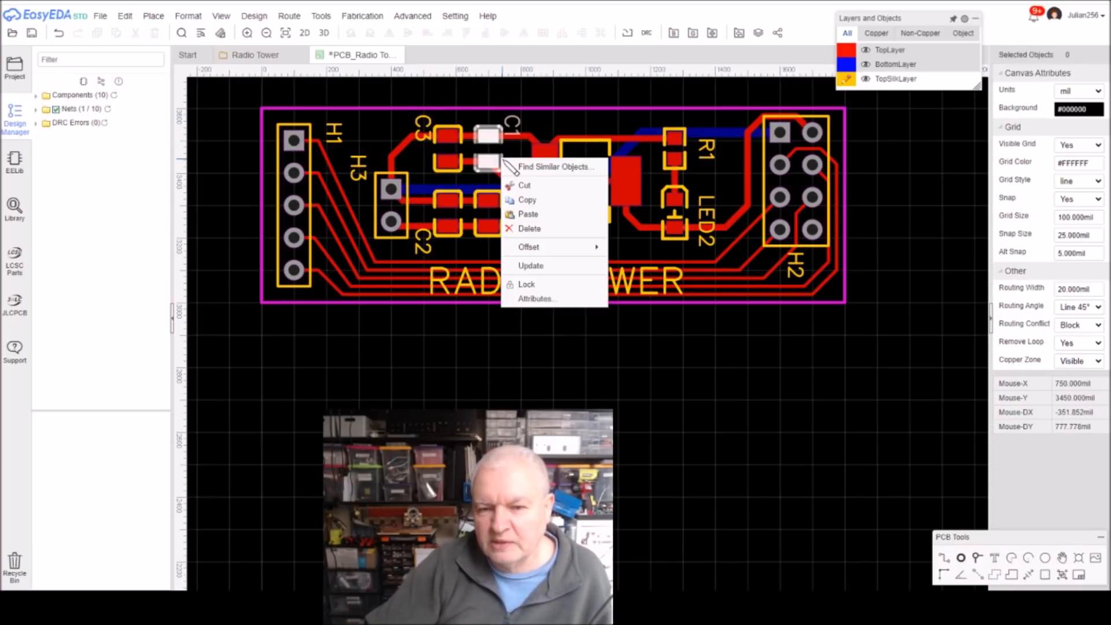
click(565, 299)
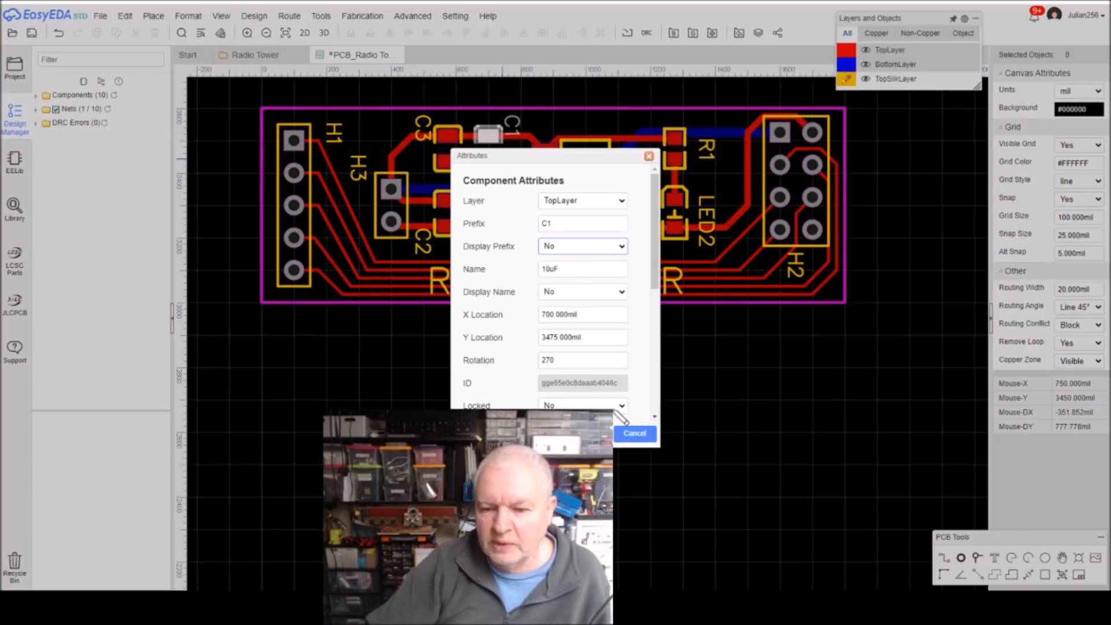
click(578, 433)
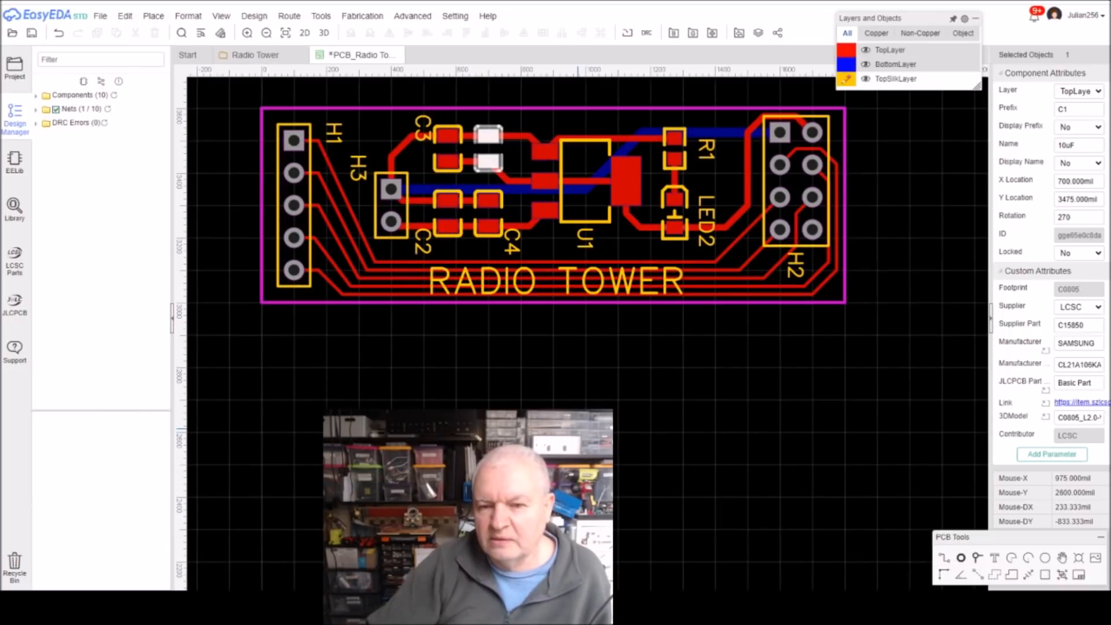
click(598, 373)
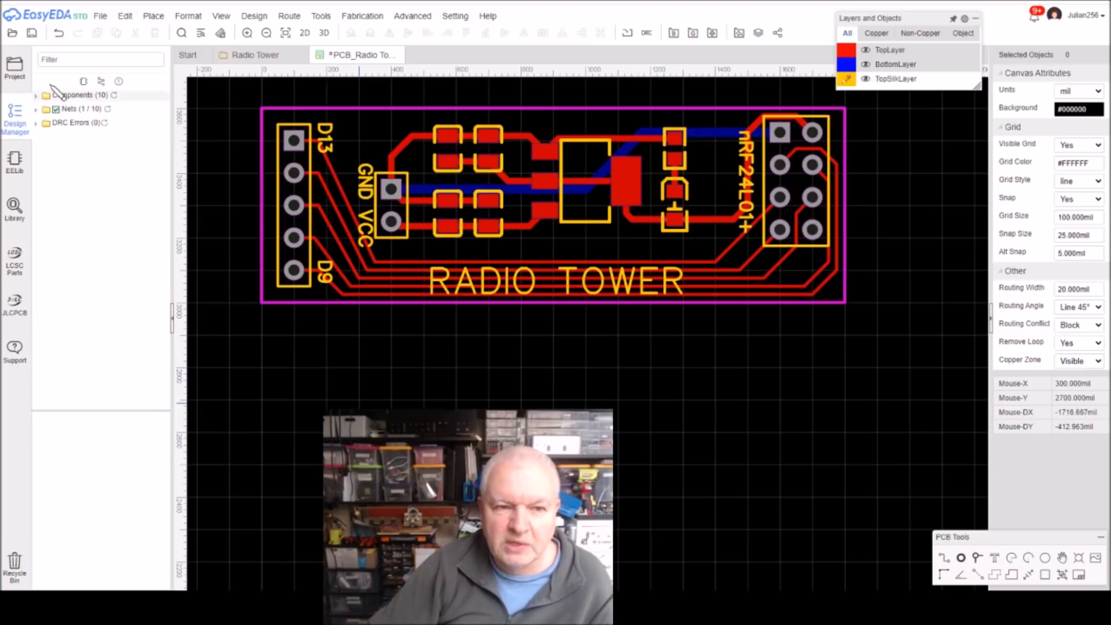
Save the PCB and start generating its Gerber fabrication file with a design rule check first
click(31, 36)
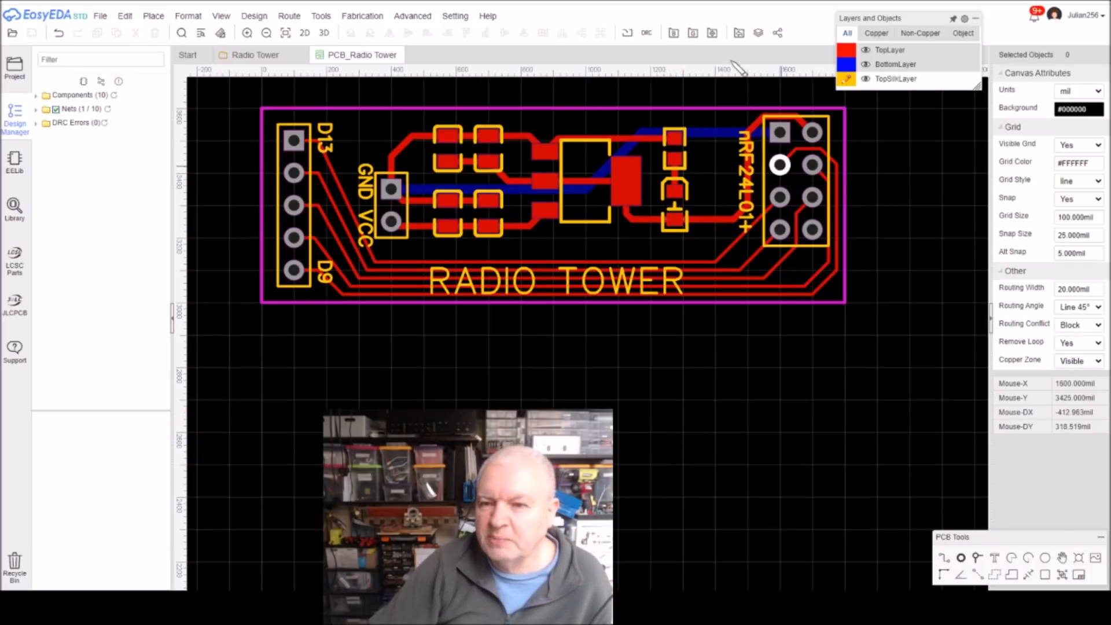
click(694, 34)
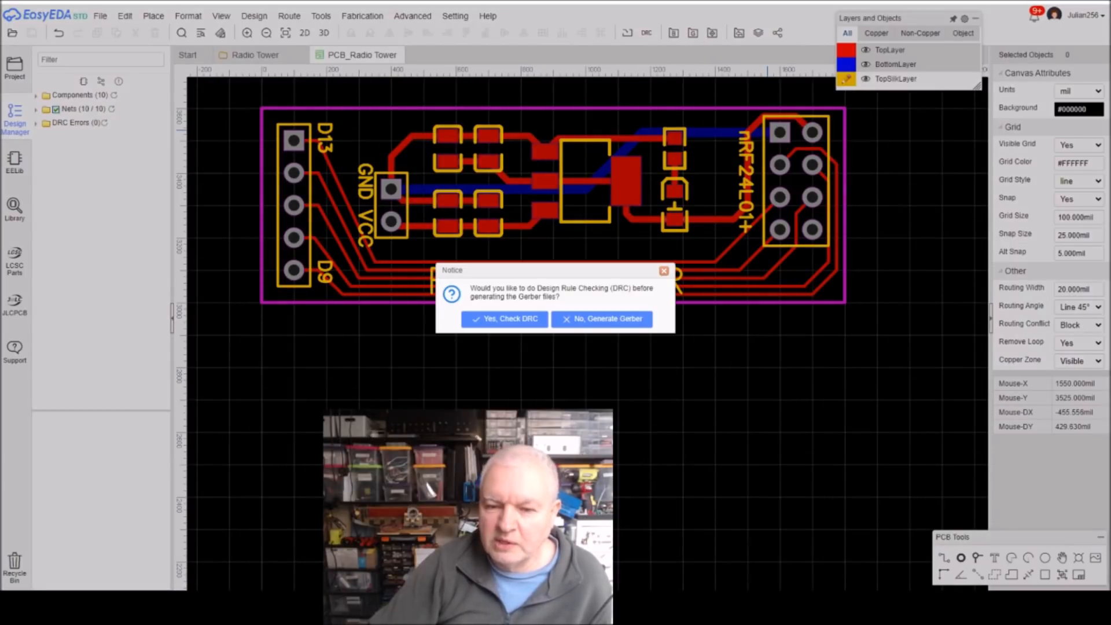
click(509, 318)
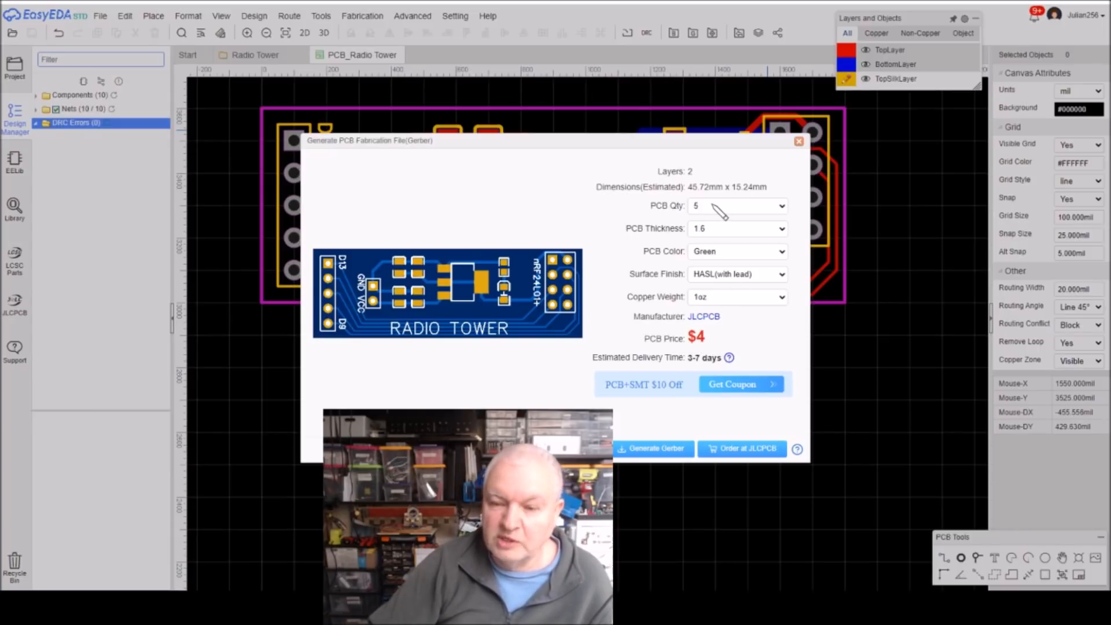
Set the PCB color to Black in the fabrication options and claim the $10 PCB+SMT coupon
click(743, 254)
click(713, 294)
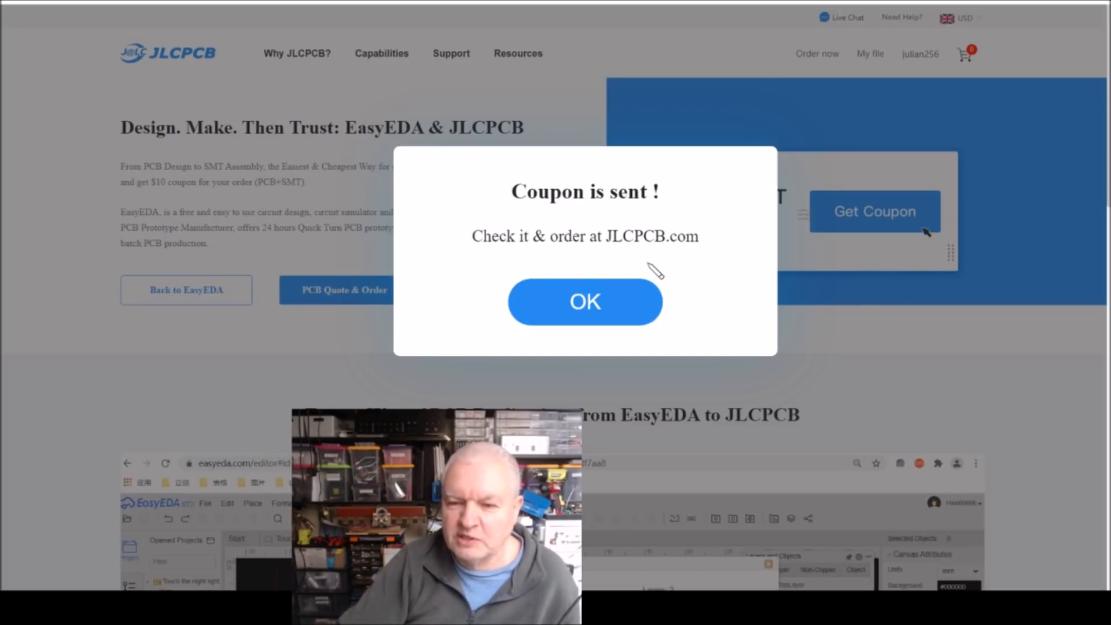
click(592, 311)
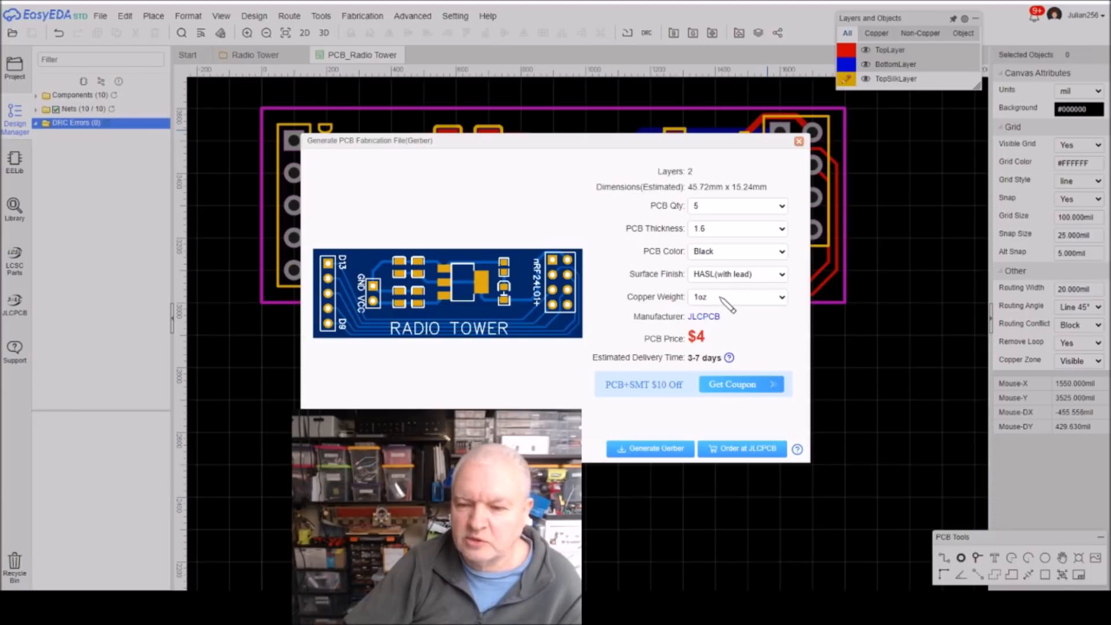
Send the generated board data to JLCPCB as an order and review the order options, including the black PCB color
click(737, 453)
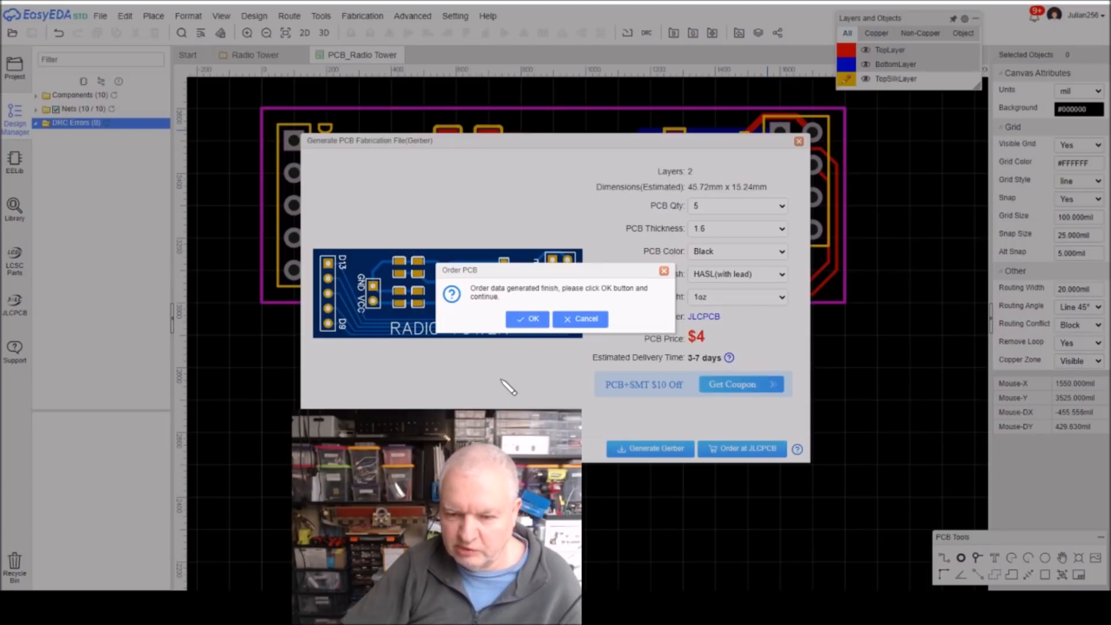
click(528, 319)
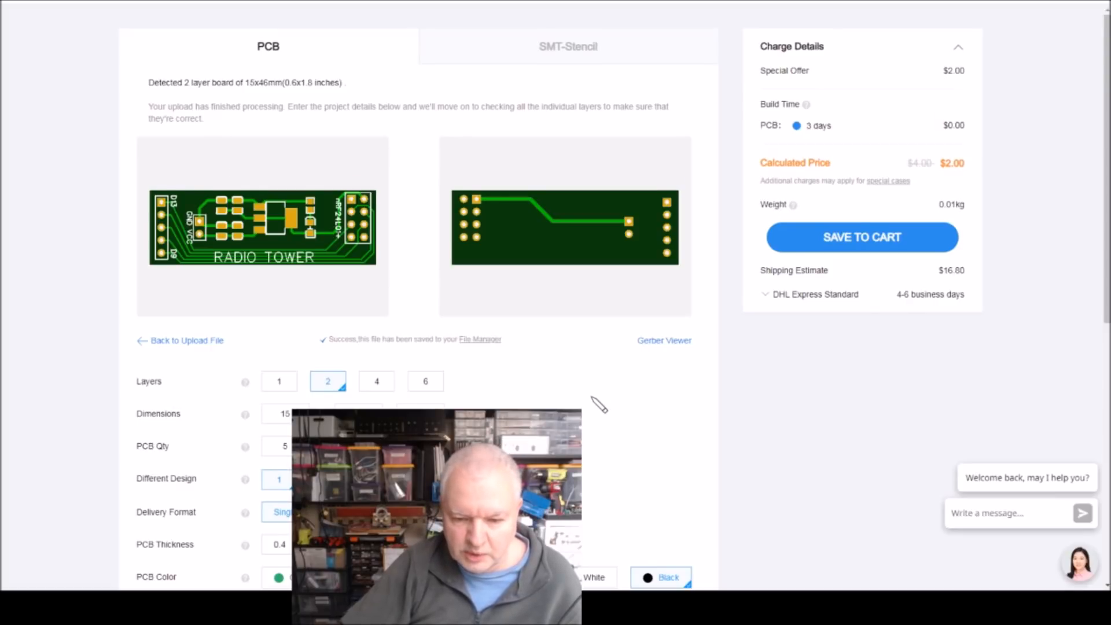
scroll(599, 405, down, 3)
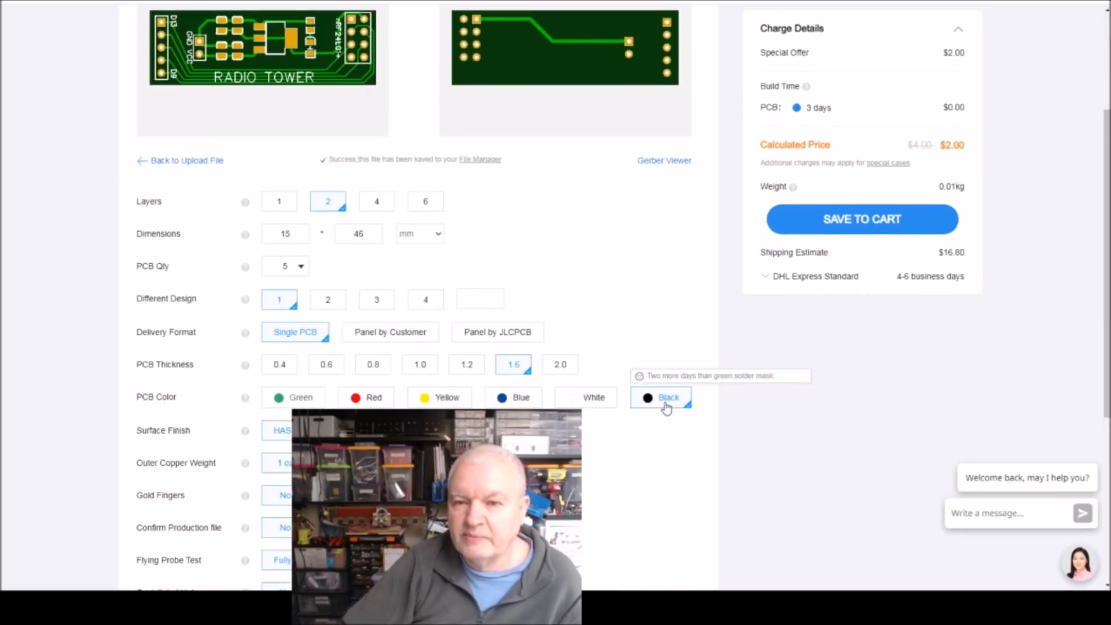
scroll(628, 342, up, 3)
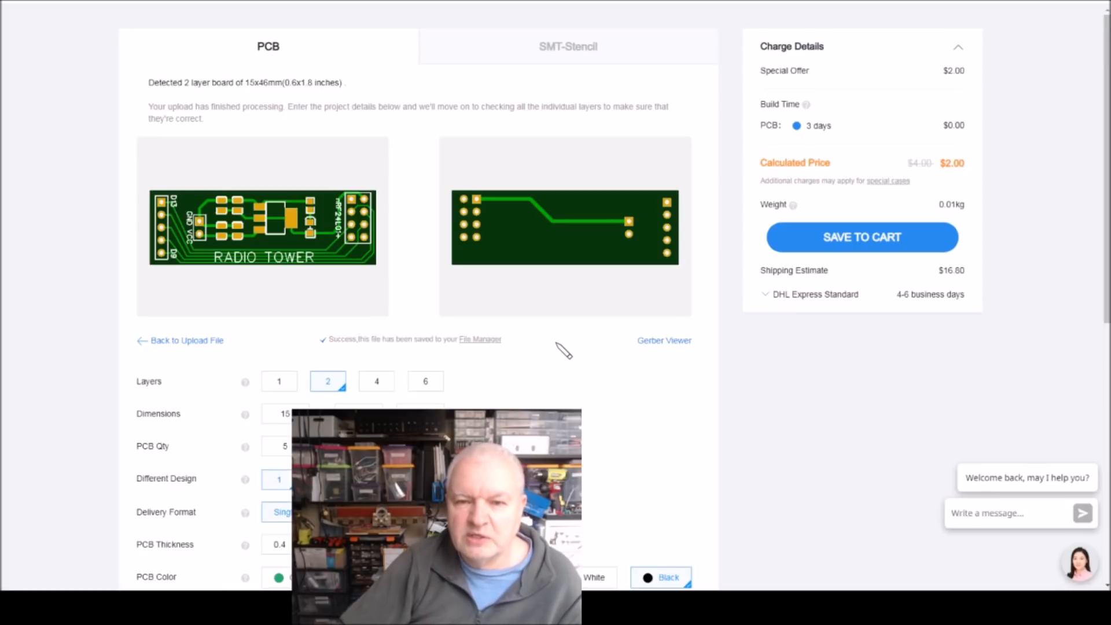
Check the PCB order options and try to enable SMT Assembly for the board
scroll(557, 302, down, 4)
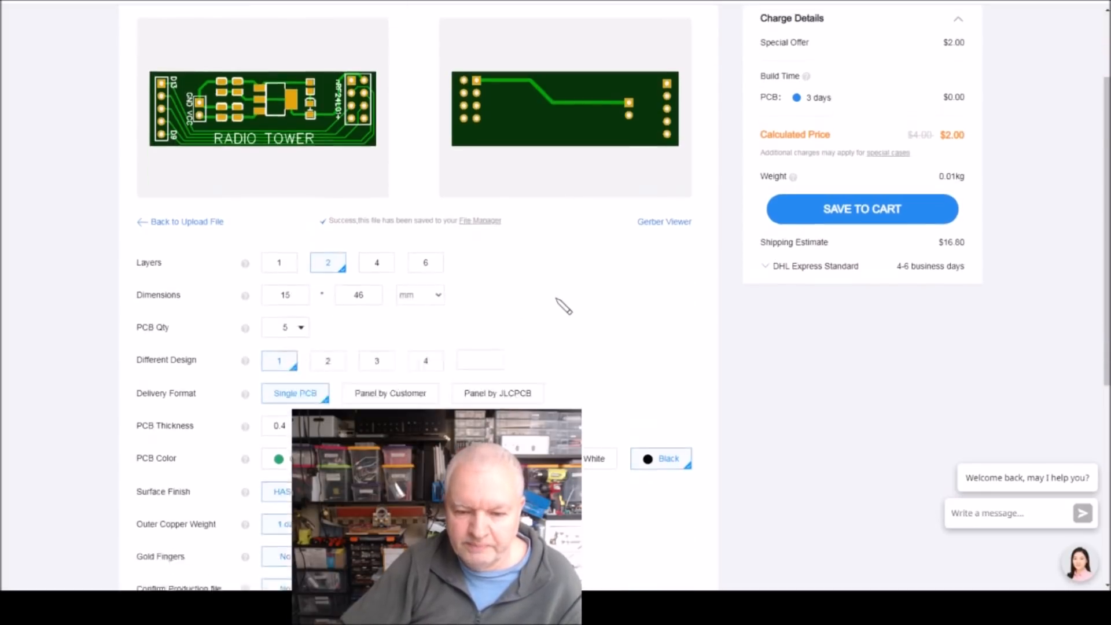
scroll(557, 302, down, 2)
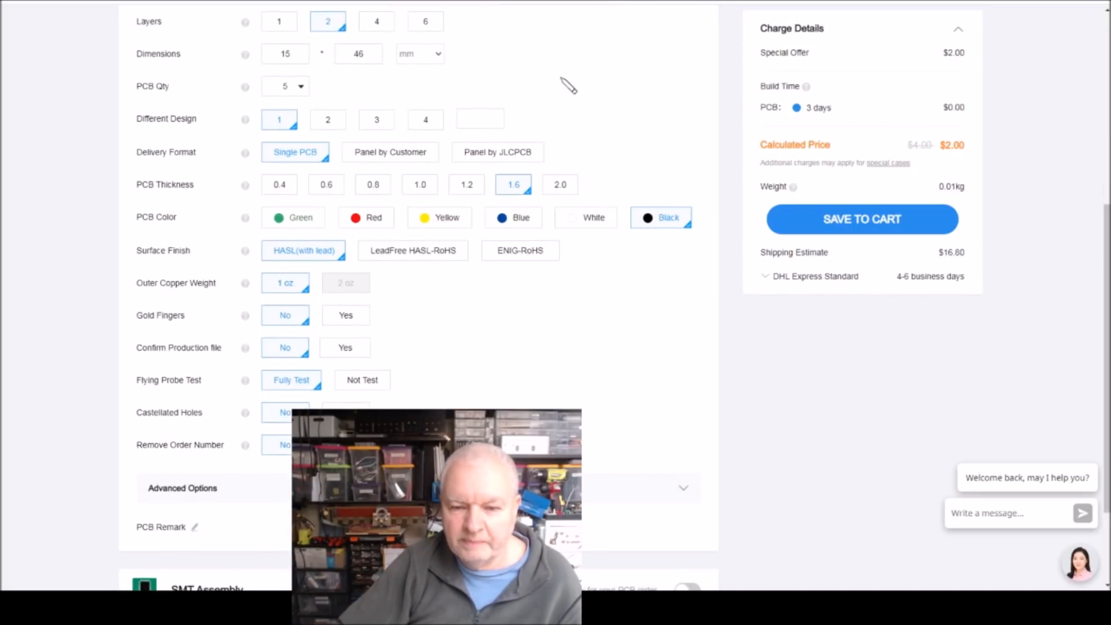
scroll(599, 343, down, 1)
scroll(600, 342, down, 2)
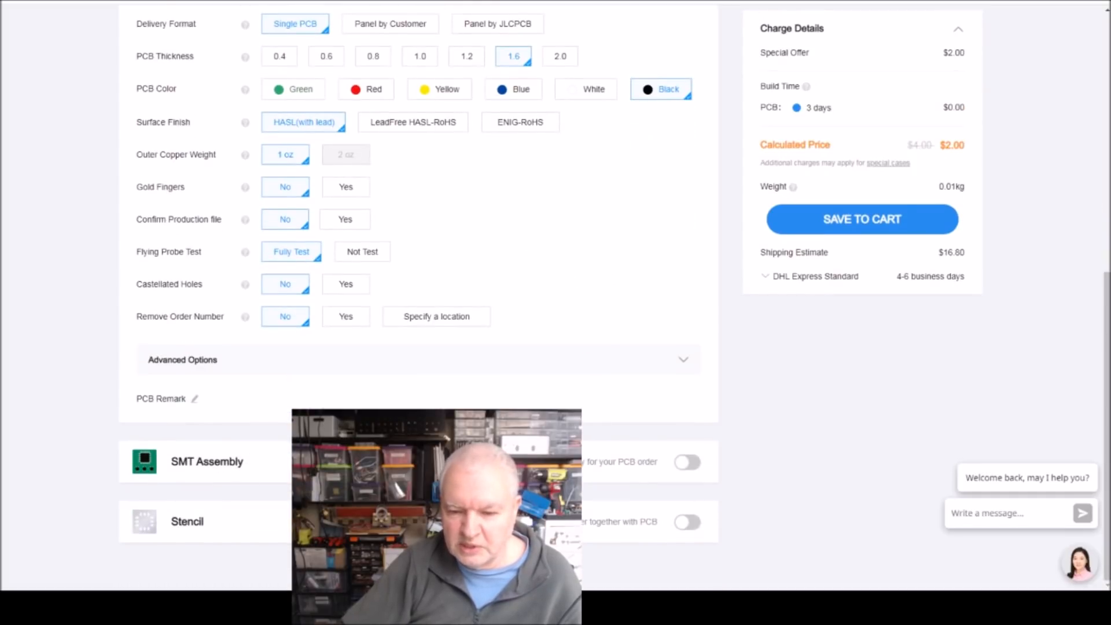
click(685, 466)
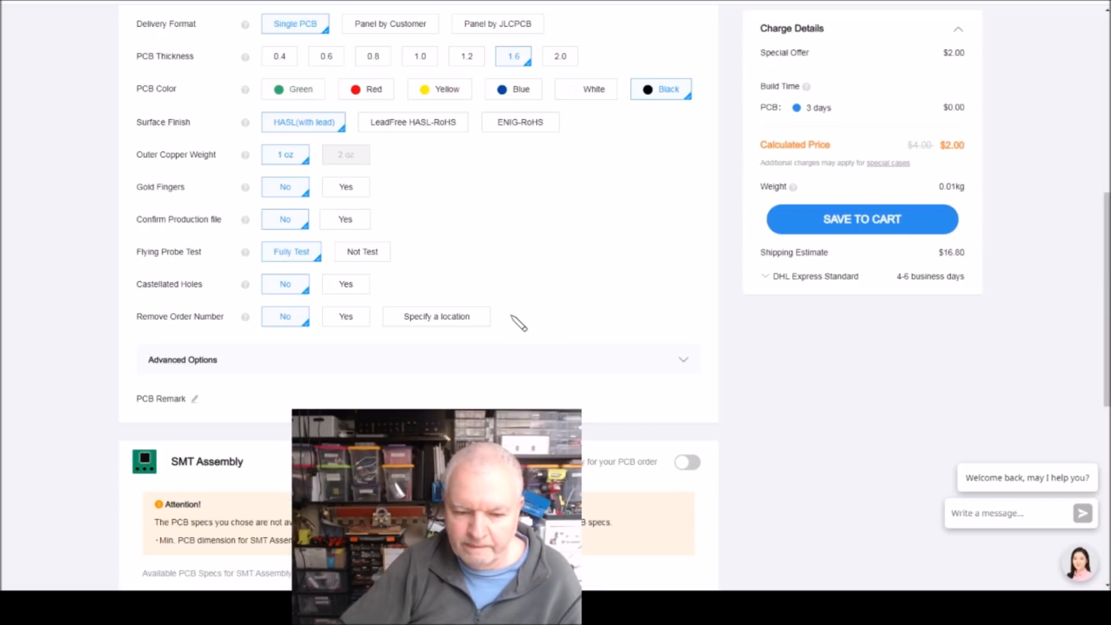
Examine the SMT Assembly requirements and the table of available PCB specs
scroll(546, 354, down, 1)
scroll(546, 355, down, 1)
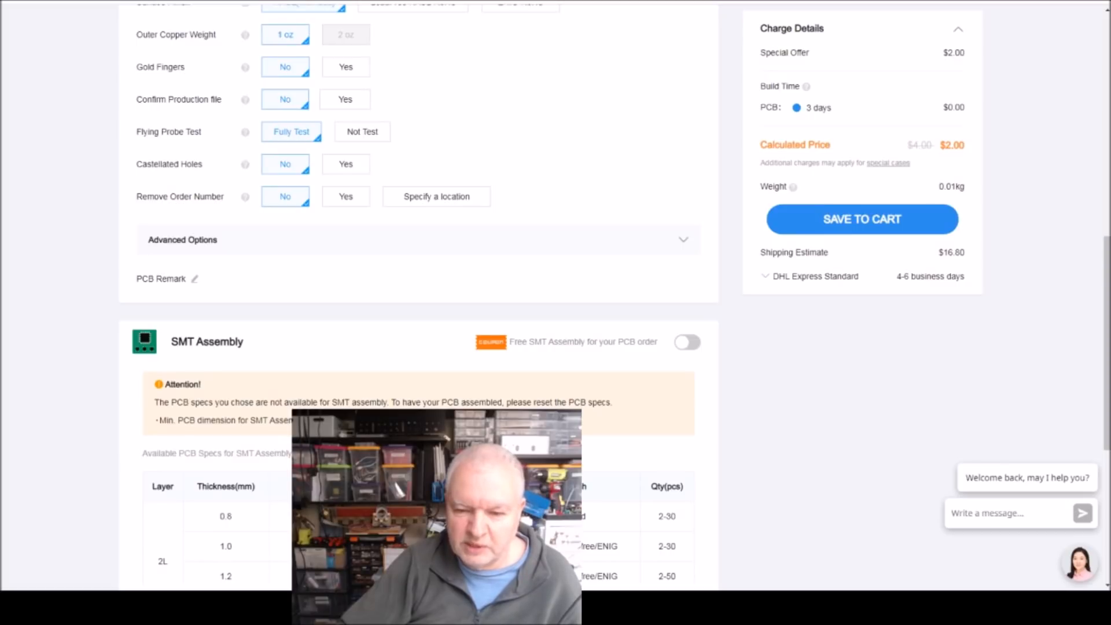
scroll(602, 405, down, 3)
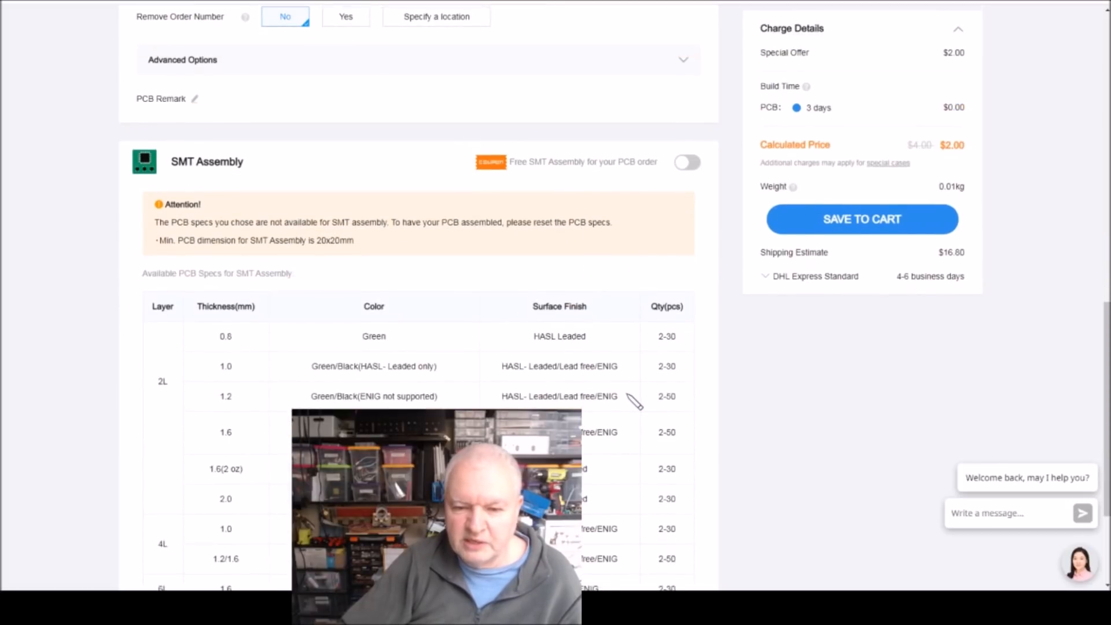
scroll(616, 347, down, 1)
scroll(608, 371, down, 2)
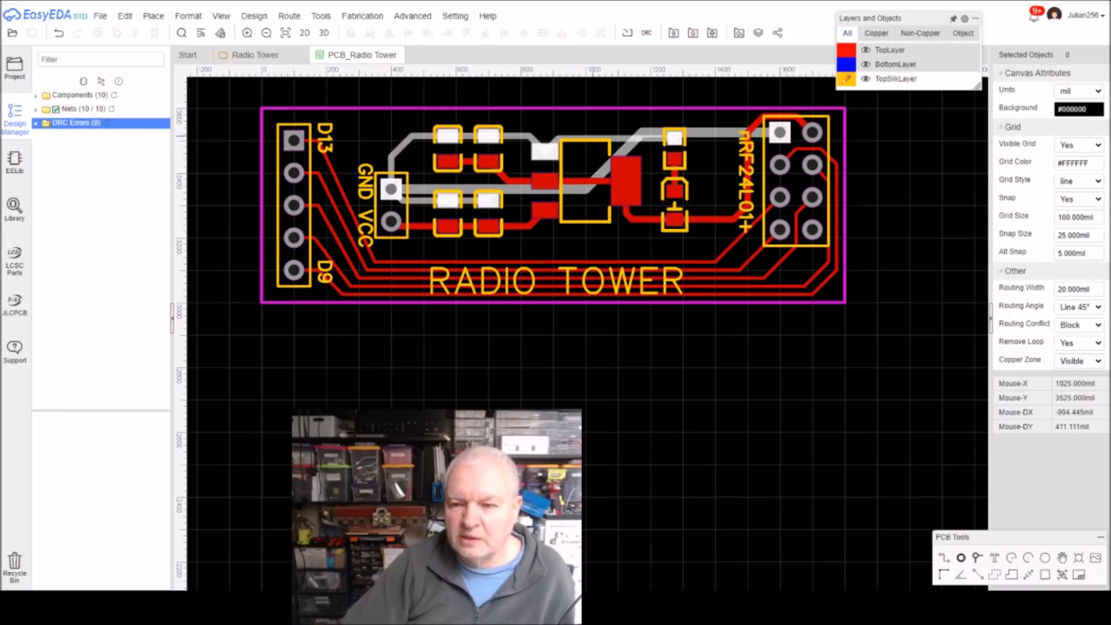
Move the board outline's upper and lower edges outward by 100 mil each, making the board 20.32 mm tall, and save the PCB
right_drag(871, 197, 885, 240)
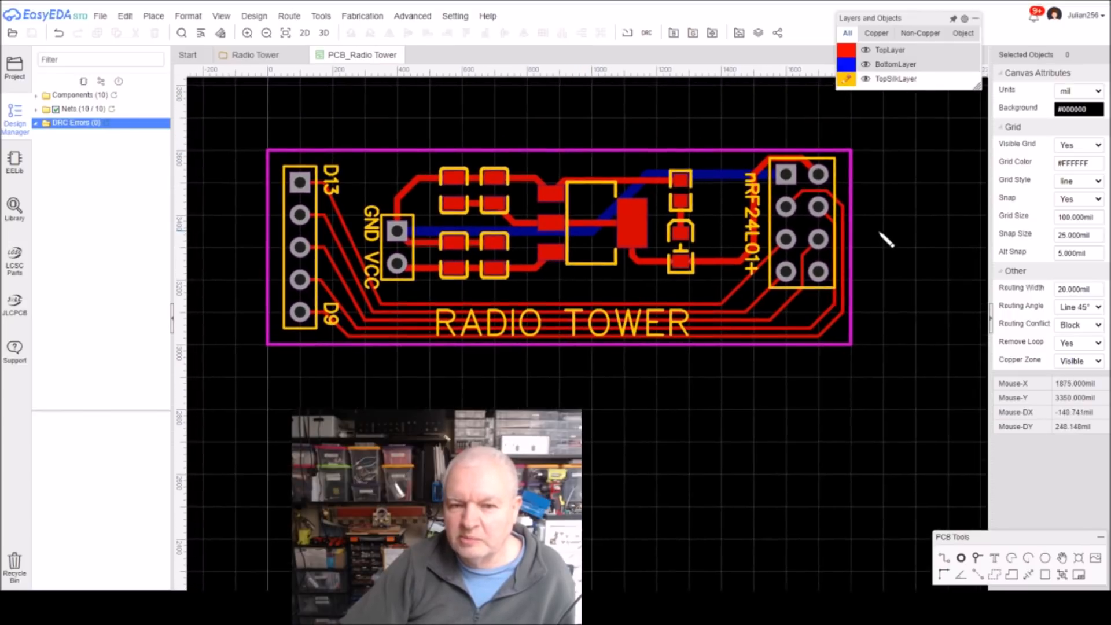
drag(692, 151, 697, 116)
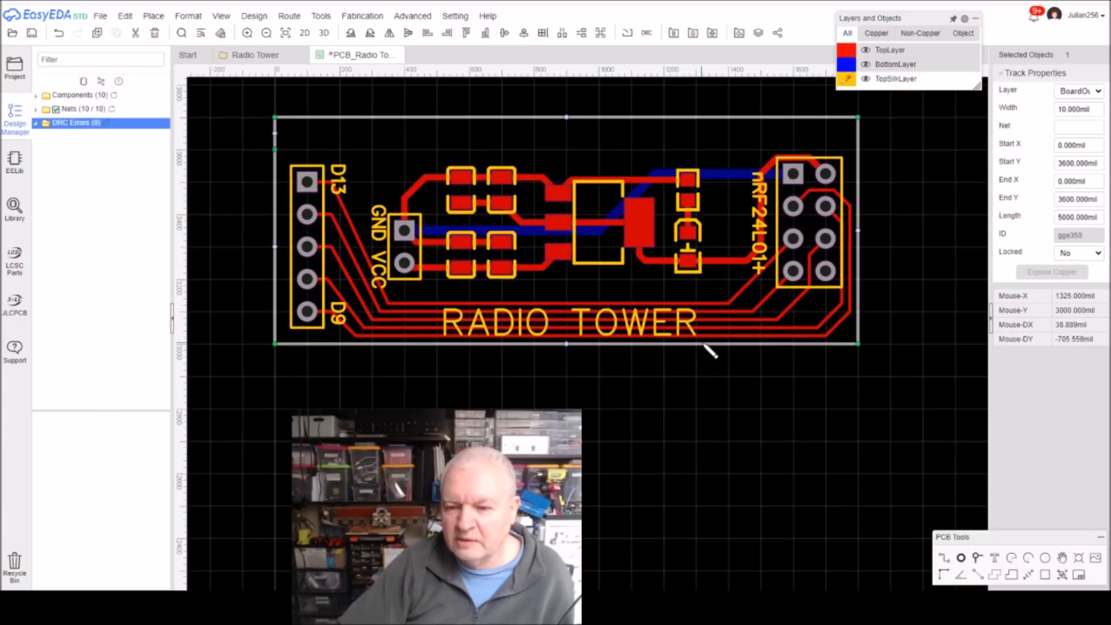
drag(705, 346, 706, 377)
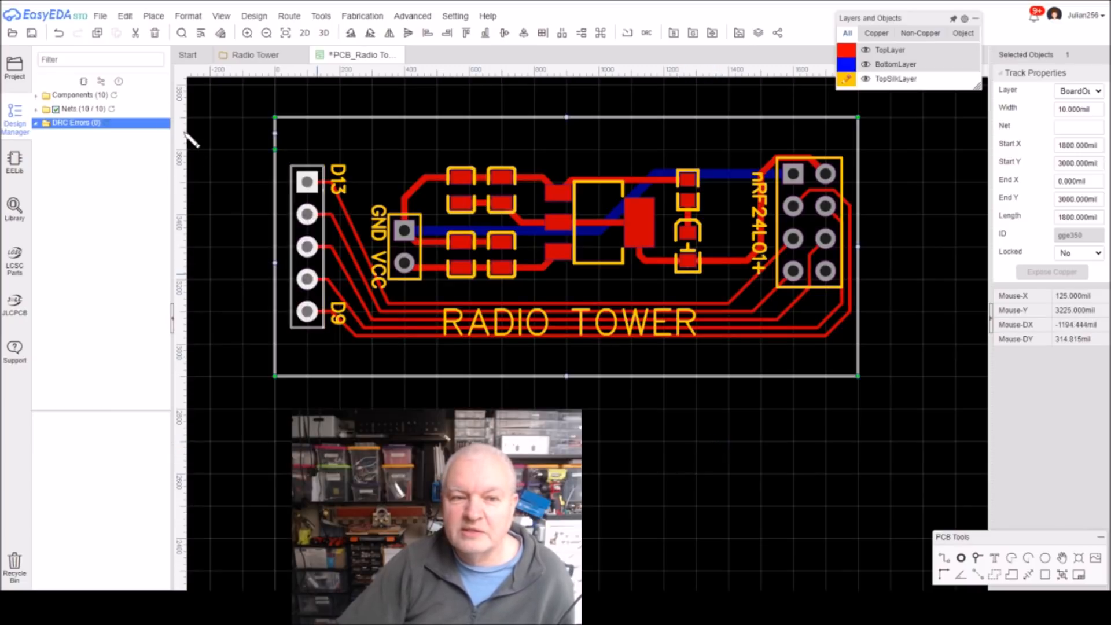
click(32, 34)
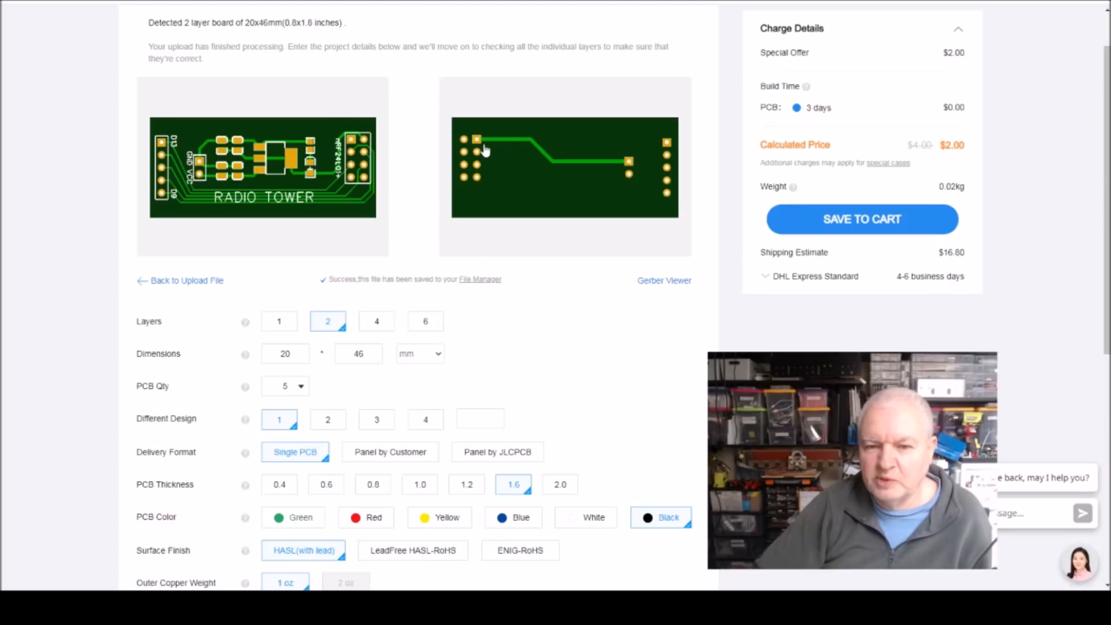
Check the options of the new JLCPCB order for the 20 x 46 mm black board and enable SMT Assembly
scroll(578, 297, down, 1)
scroll(580, 298, down, 1)
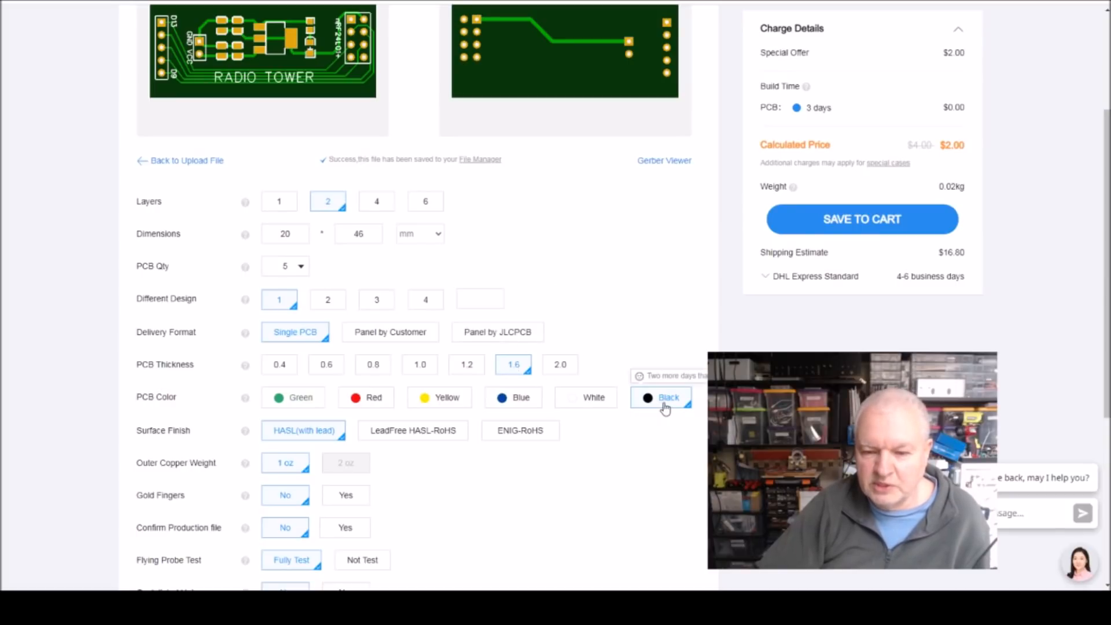
scroll(508, 476, down, 3)
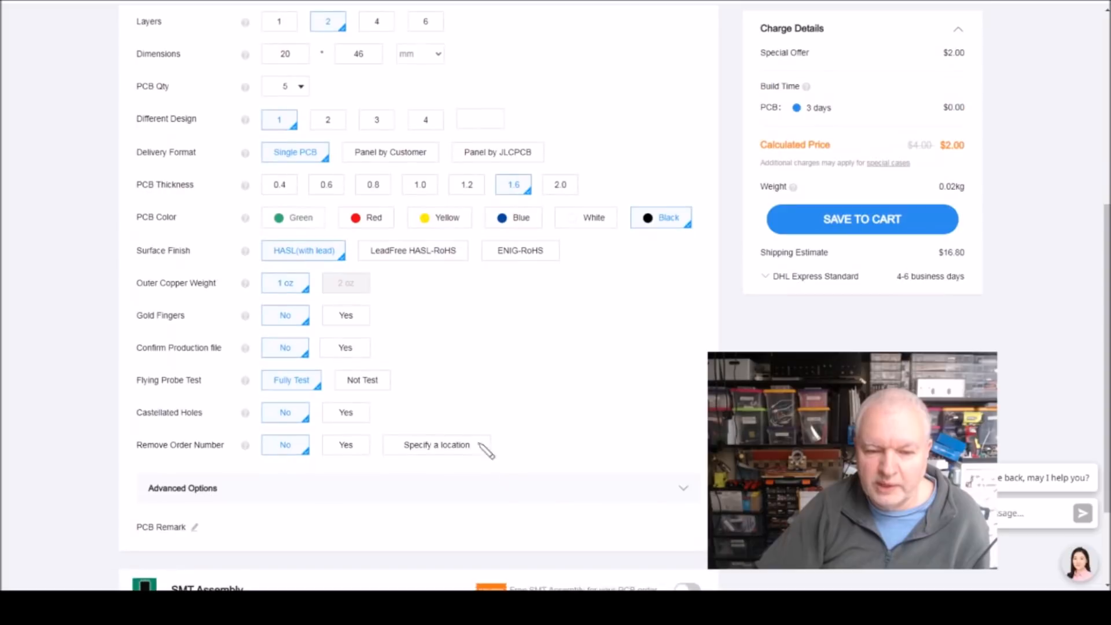
scroll(533, 397, down, 2)
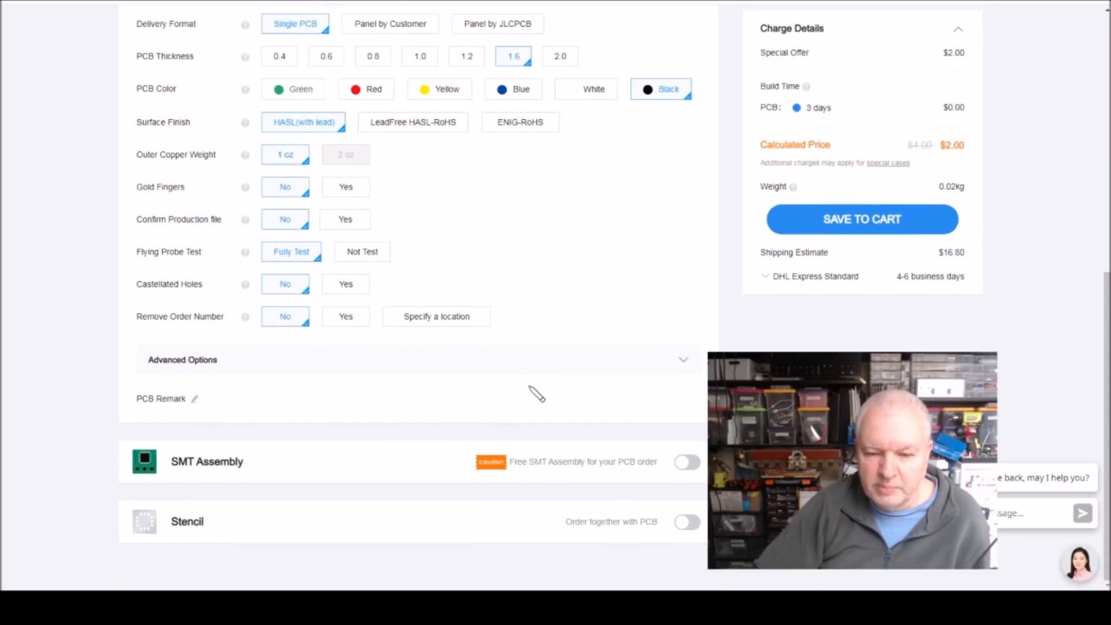
click(687, 462)
Review the SMT Assembly side, quantity and tooling hole options, and dismiss the chat message
scroll(607, 418, down, 3)
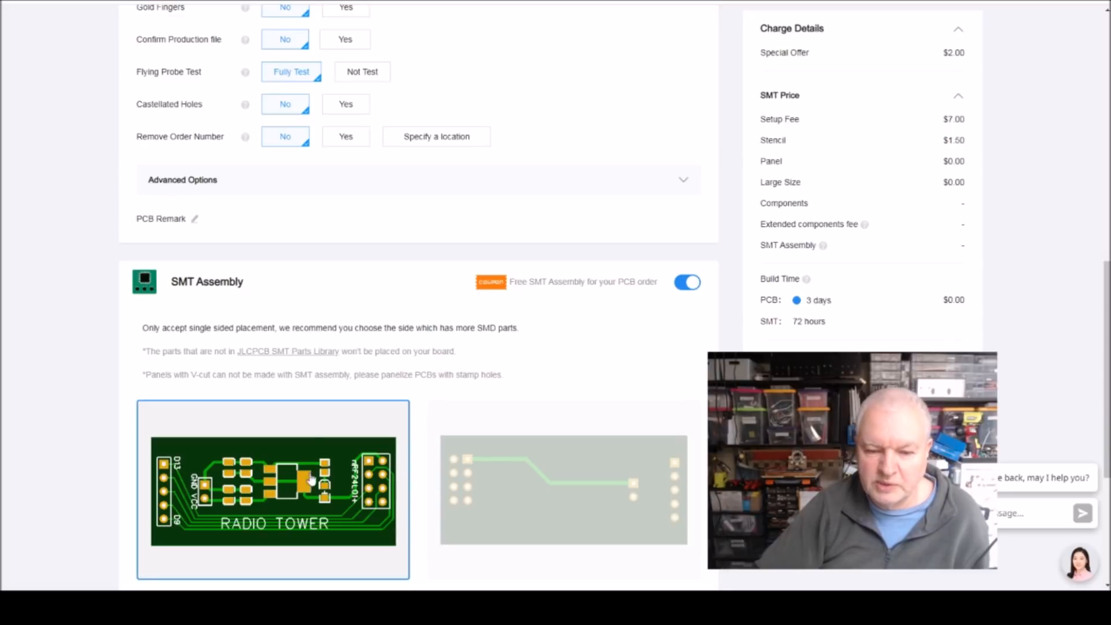
scroll(592, 353, down, 4)
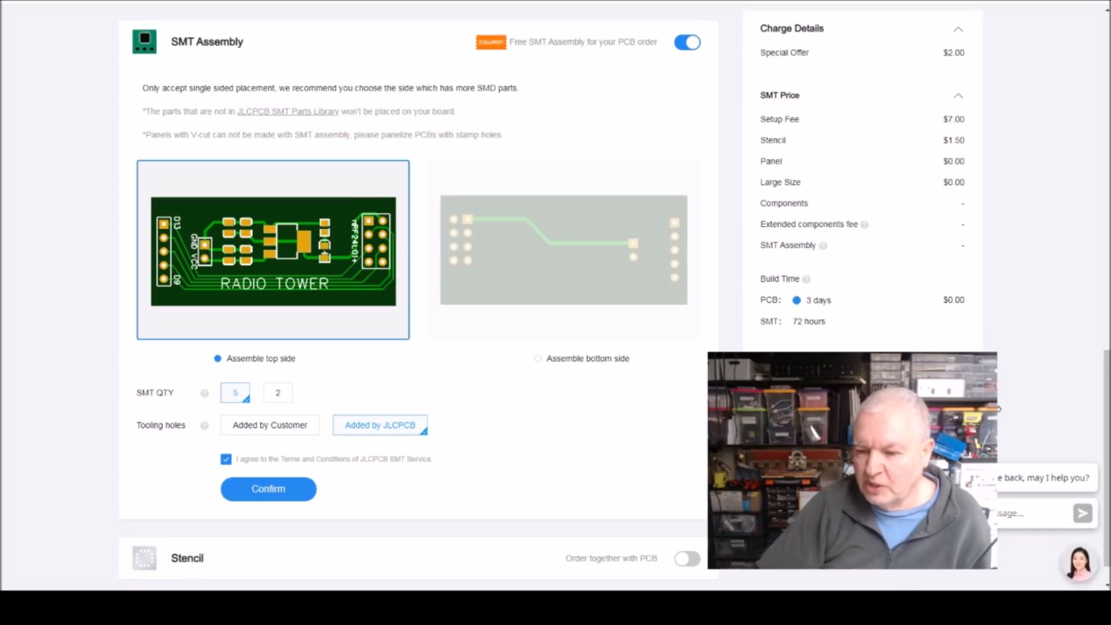
scroll(1029, 397, down, 1)
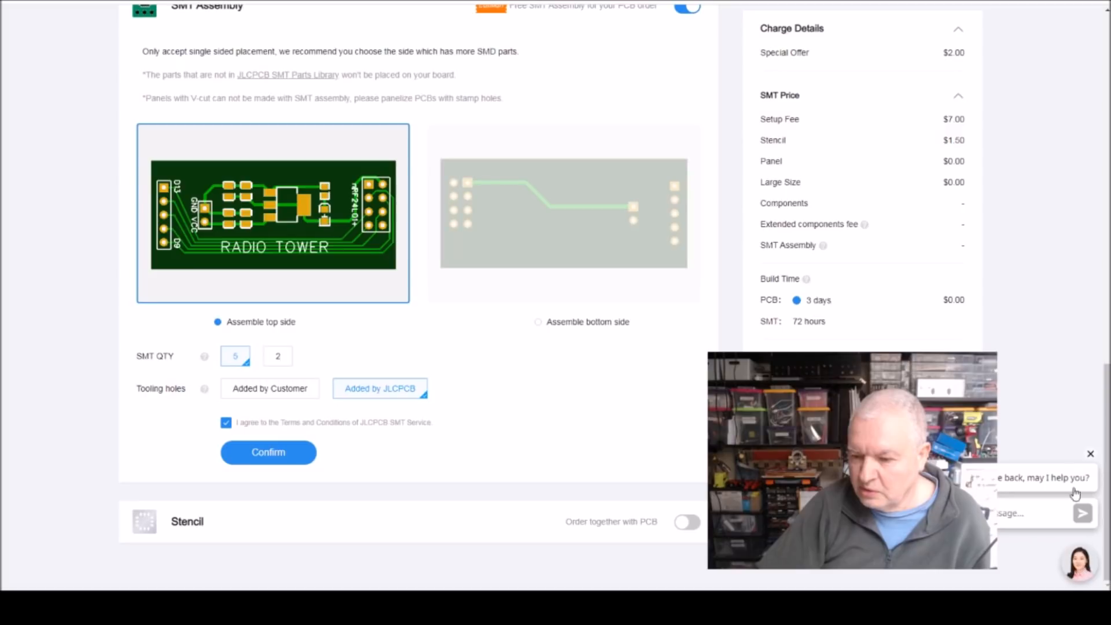
click(1090, 454)
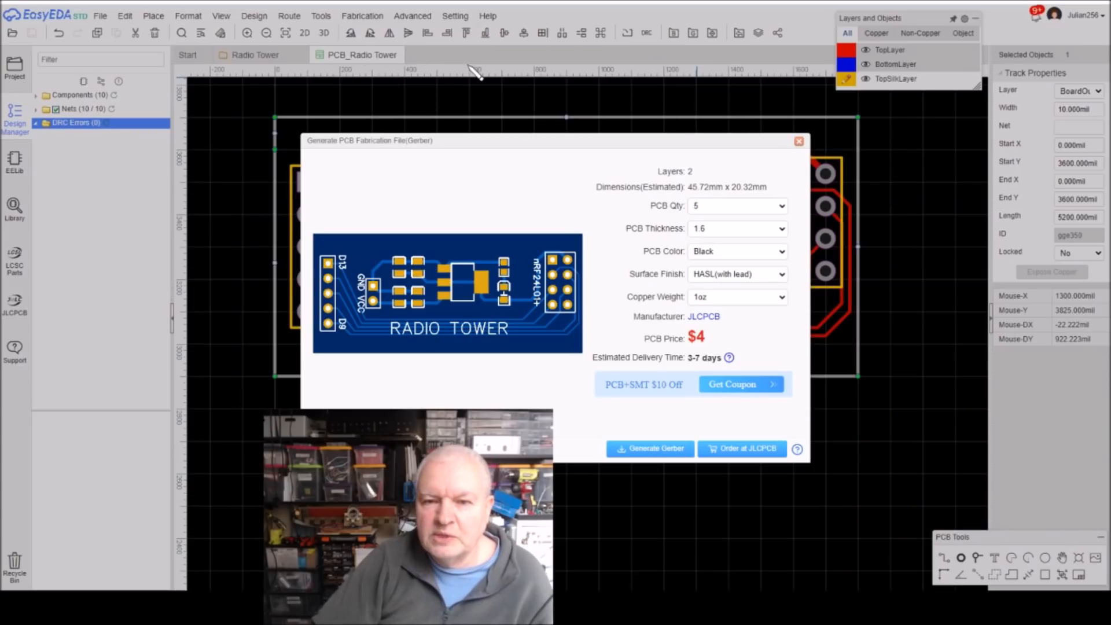
Back in EasyEDA, close the Gerber fabrication dialog and export the PCB's BOM as a CSV file
click(798, 142)
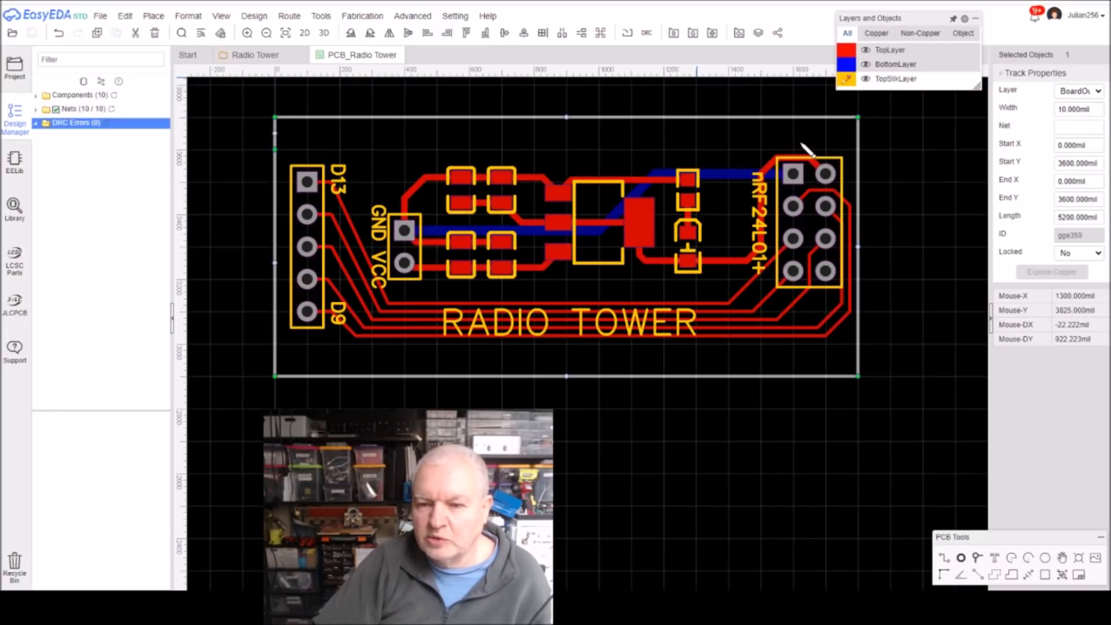
click(674, 35)
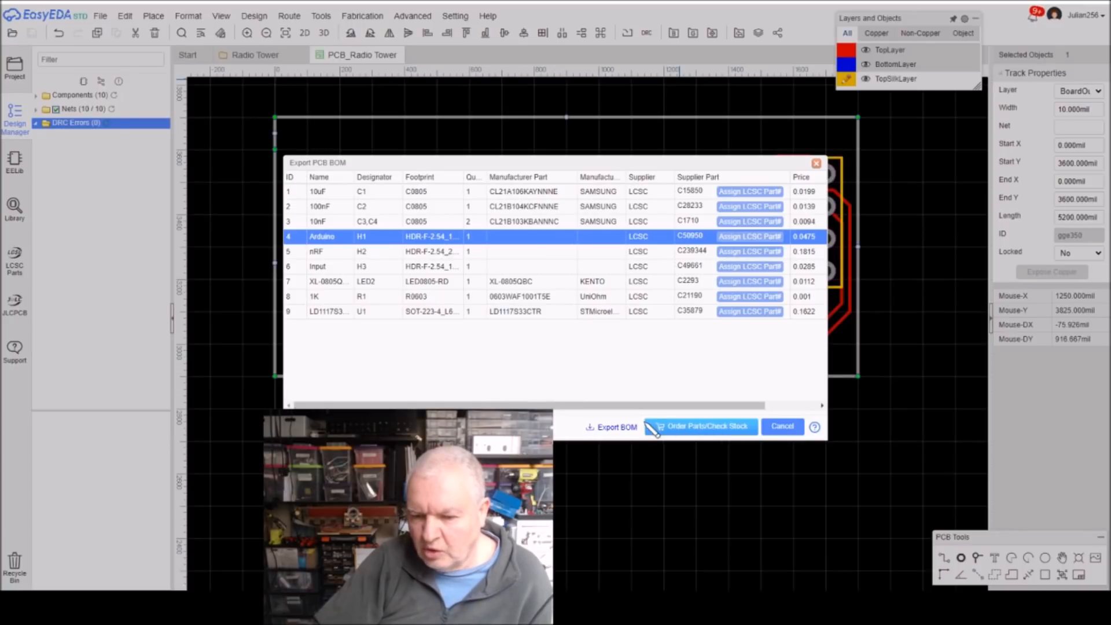
click(617, 428)
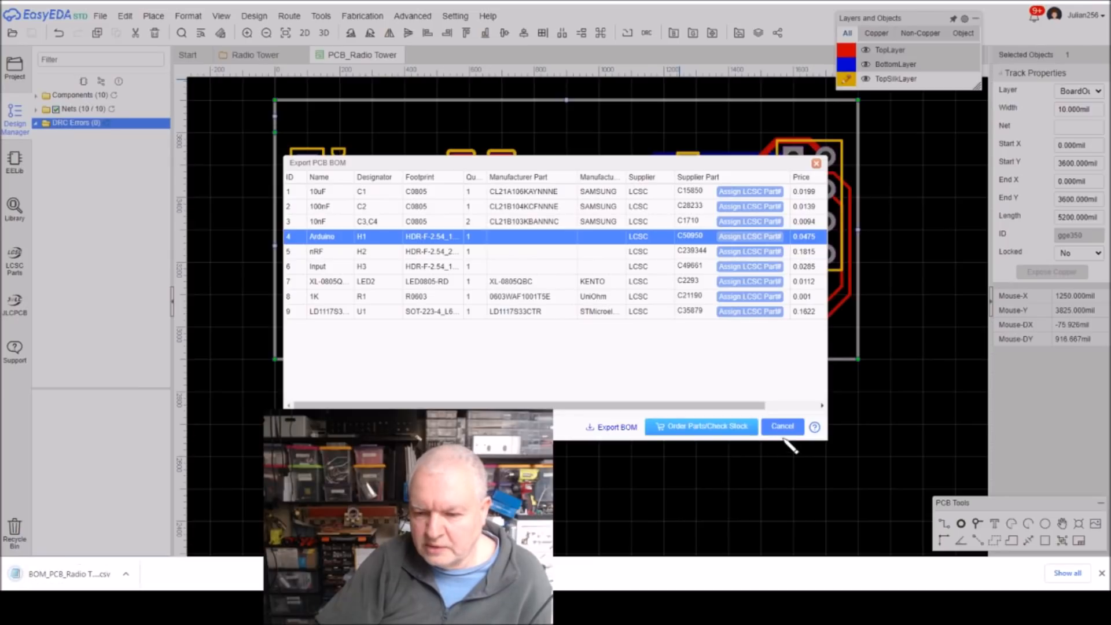
click(816, 164)
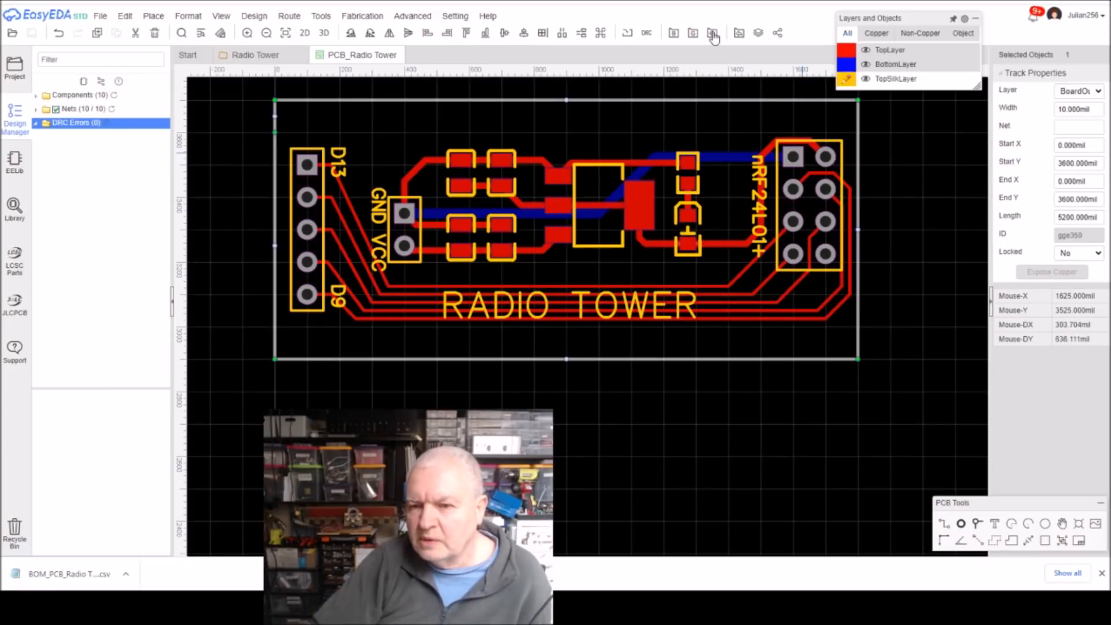
Export the Pick and Place file without mirrored bottom-side or panelized coordinates, and recheck the PCB BOM listing
click(714, 34)
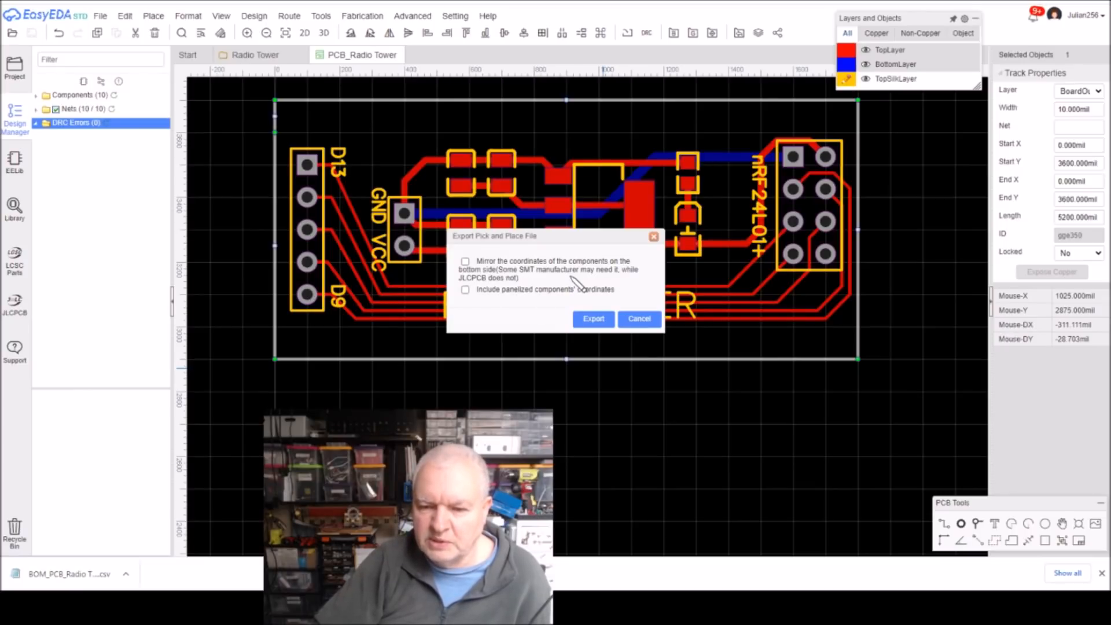
click(594, 320)
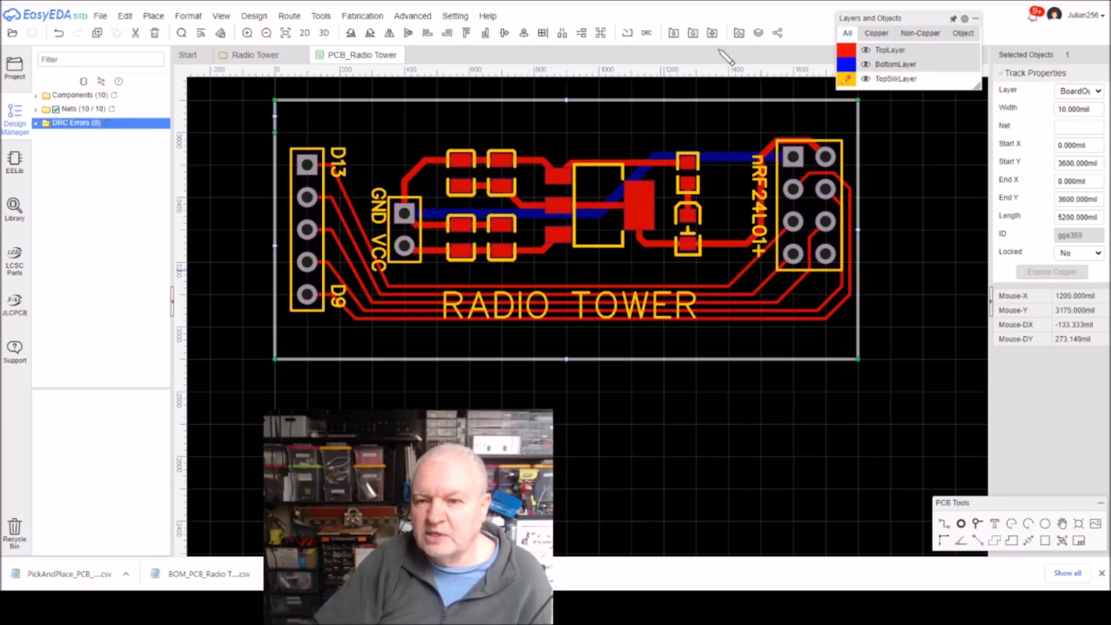
click(675, 33)
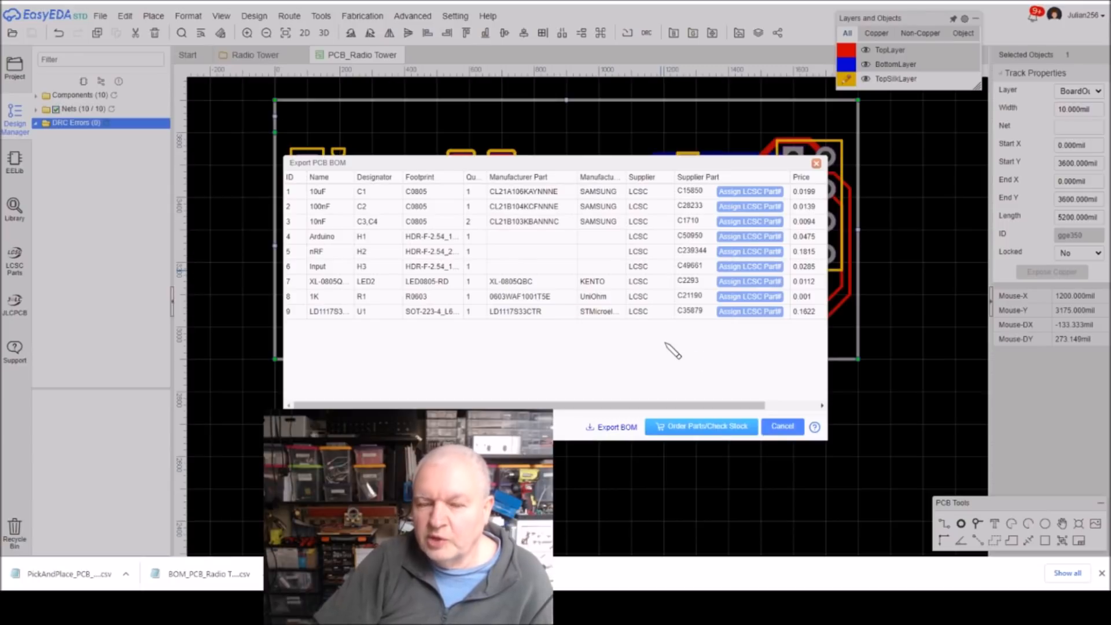
click(816, 164)
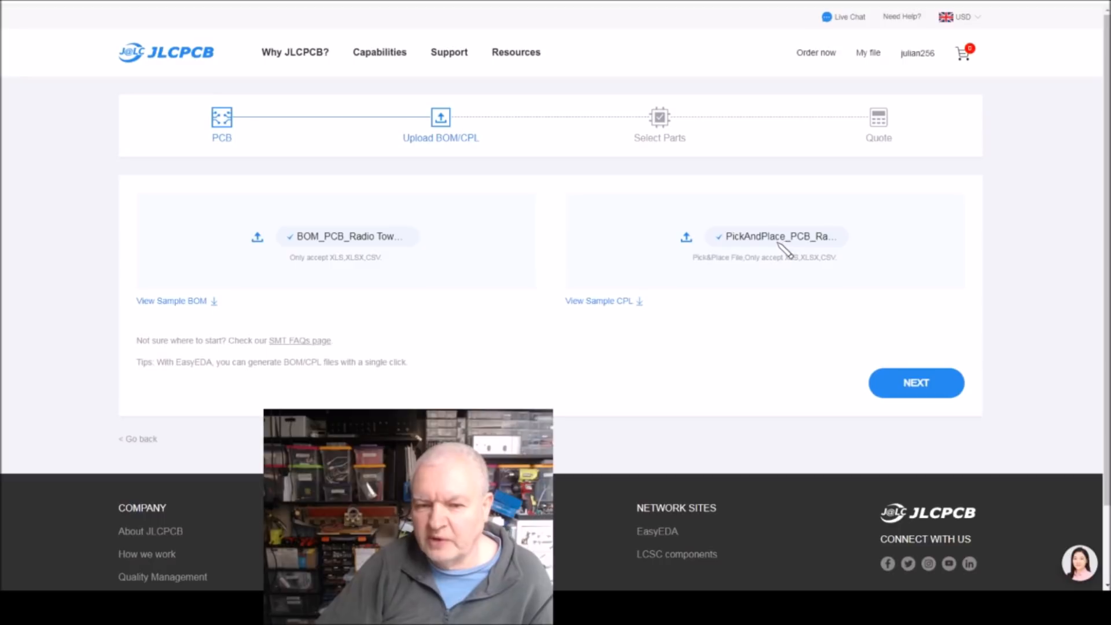
Continue the JLCPCB order with the uploaded BOM and Pick and Place files, and exclude headers H2, H1 and H3 from assembly
click(923, 382)
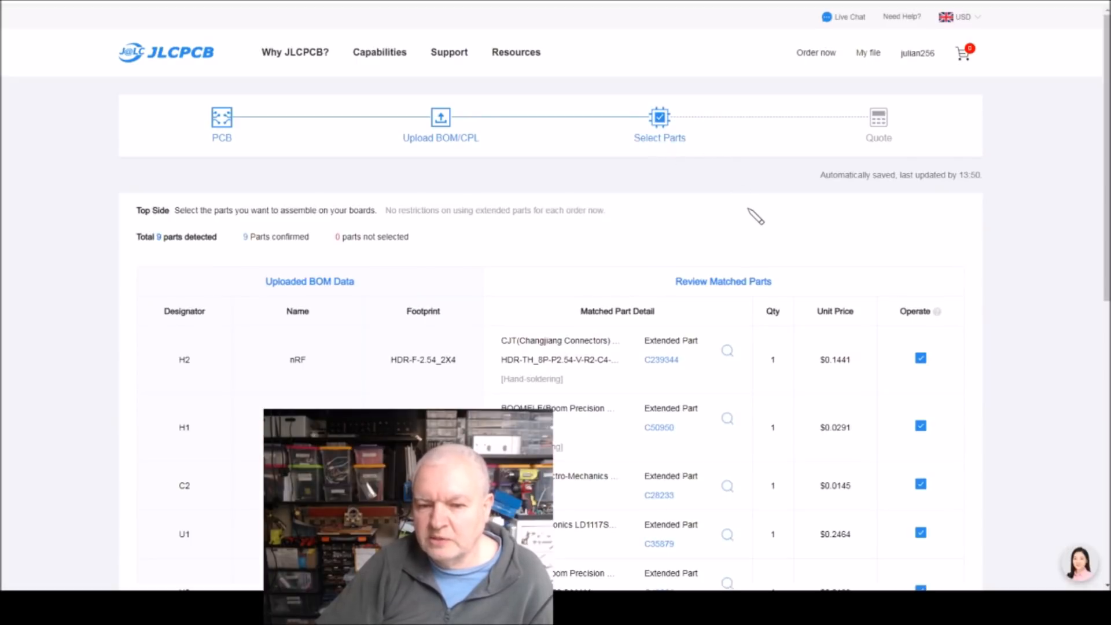
scroll(756, 215, down, 4)
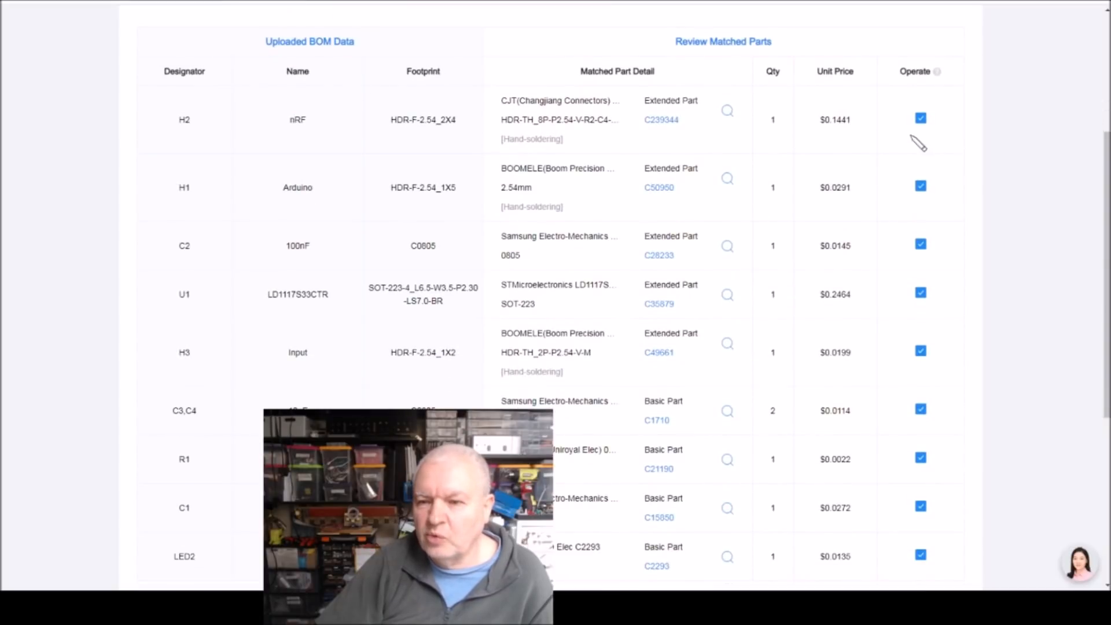
click(920, 186)
click(920, 351)
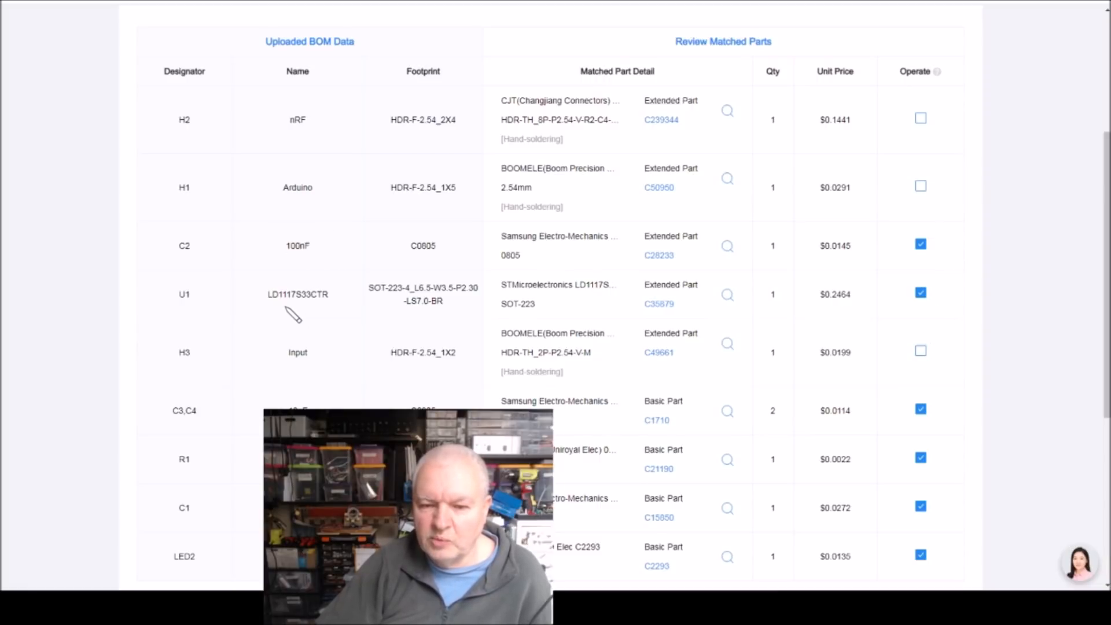
Check the list of matched parts against the uploaded BOM, including the part detail matched to LED2
scroll(998, 311, down, 2)
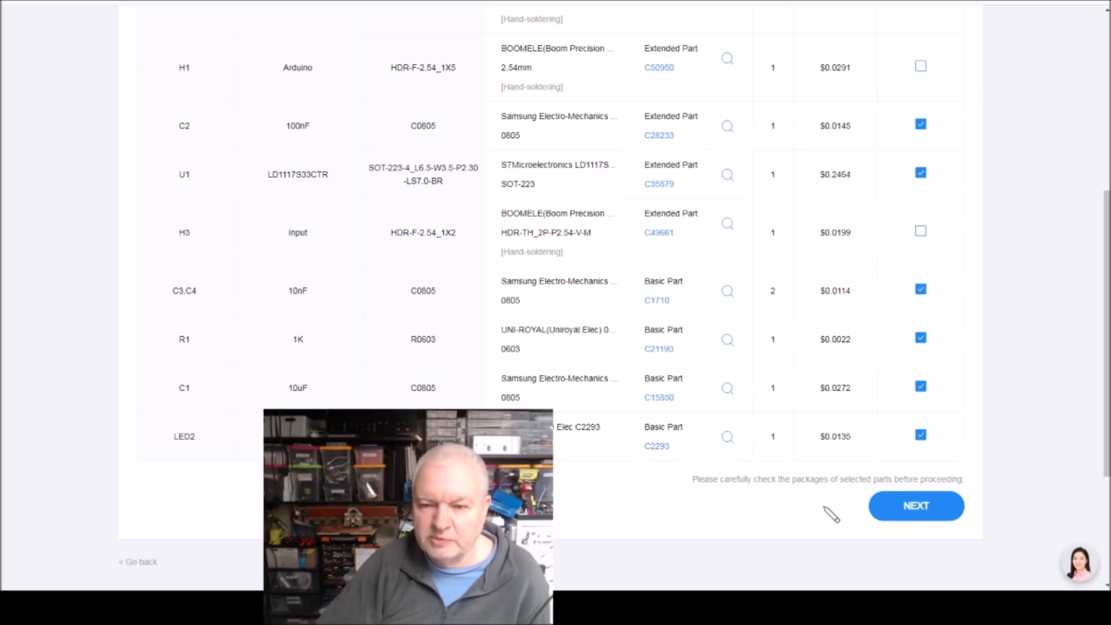
scroll(1008, 324, up, 4)
scroll(1014, 330, down, 3)
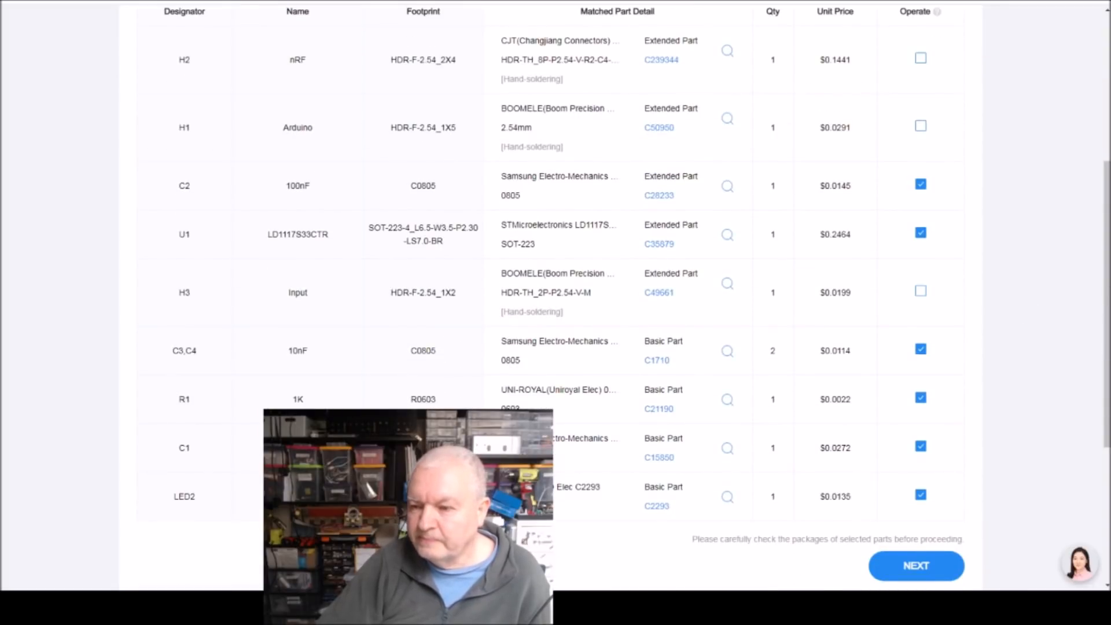
triple_click(524, 487)
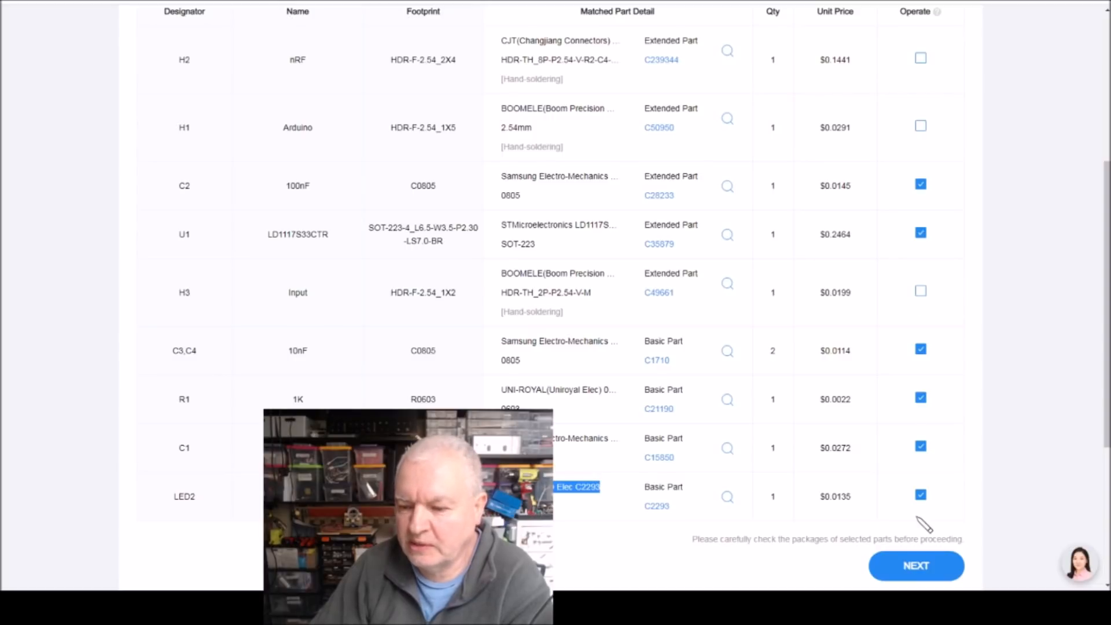
Confirm the selected parts to get the quote, and review the parts placement and charge details
click(917, 568)
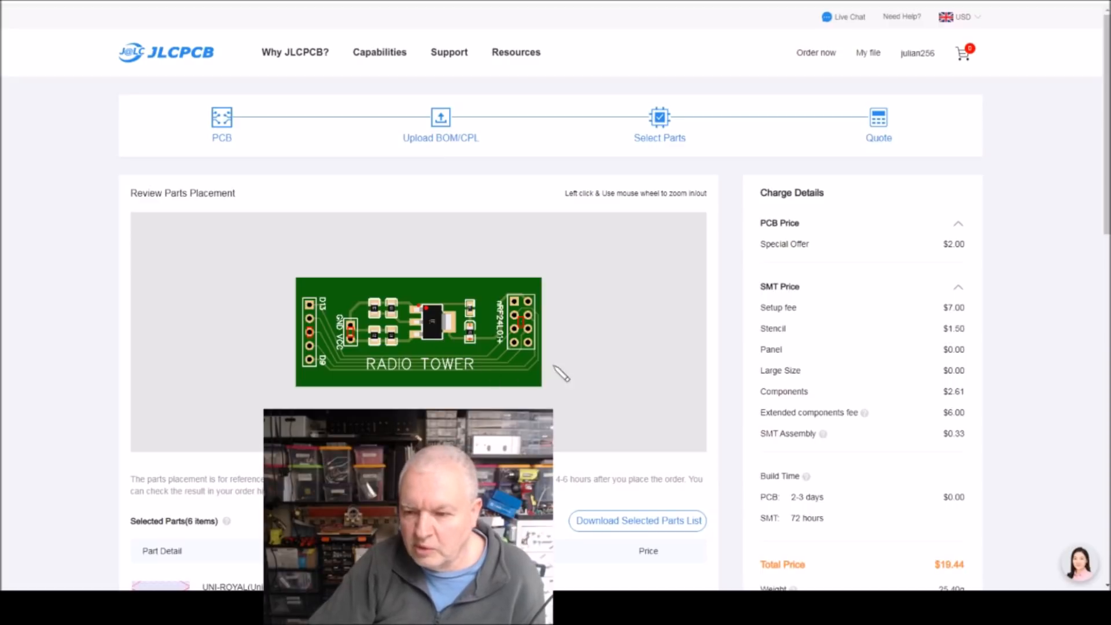
scroll(637, 344, down, 1)
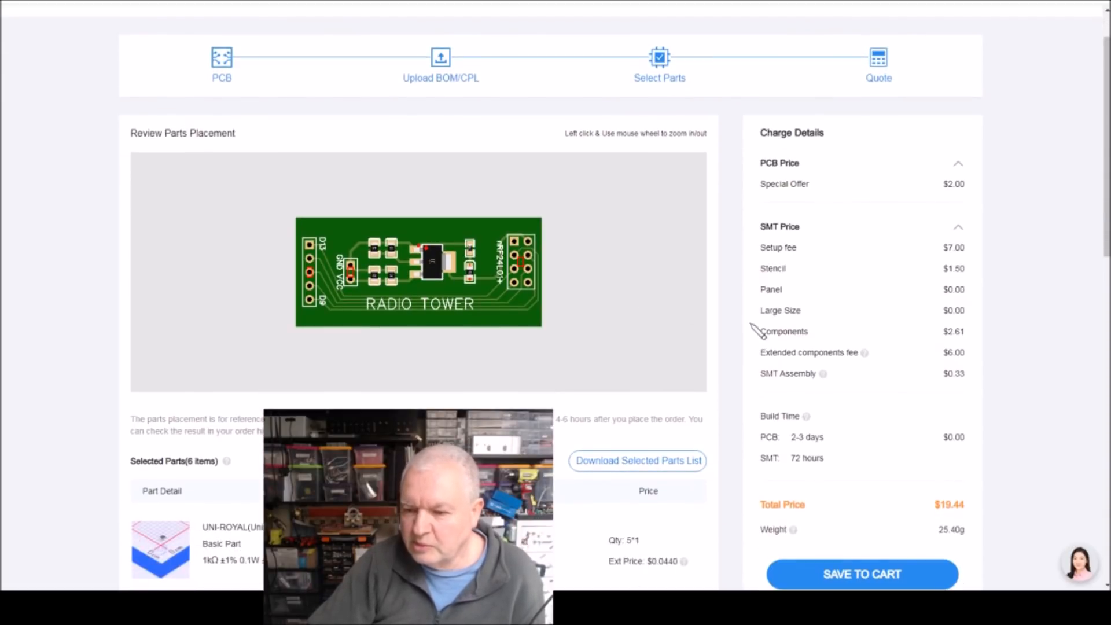
scroll(1014, 365, down, 2)
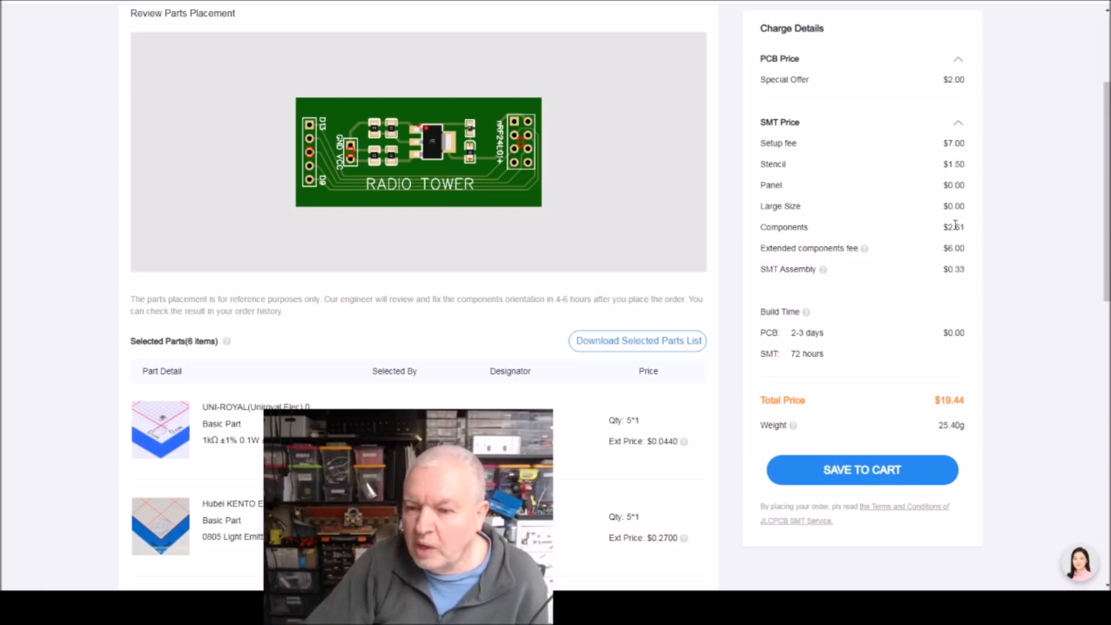
Review the selected and unselected parts with the extended components fee, and save the PCB and SMT assembly order to the cart
mouse_move(864, 250)
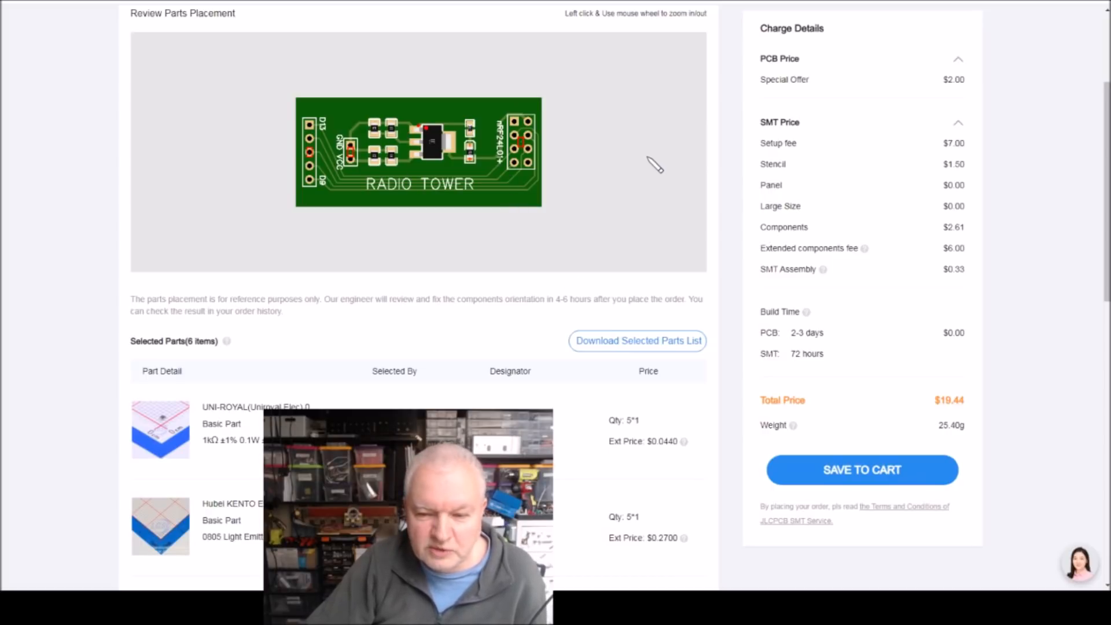
scroll(501, 366, down, 4)
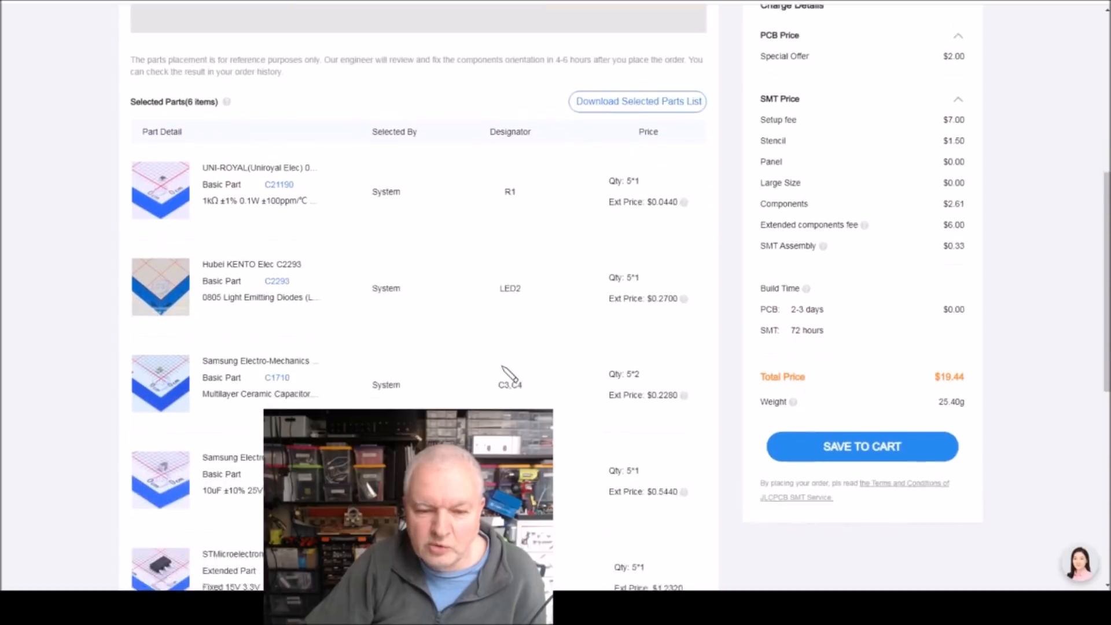
scroll(501, 366, down, 1)
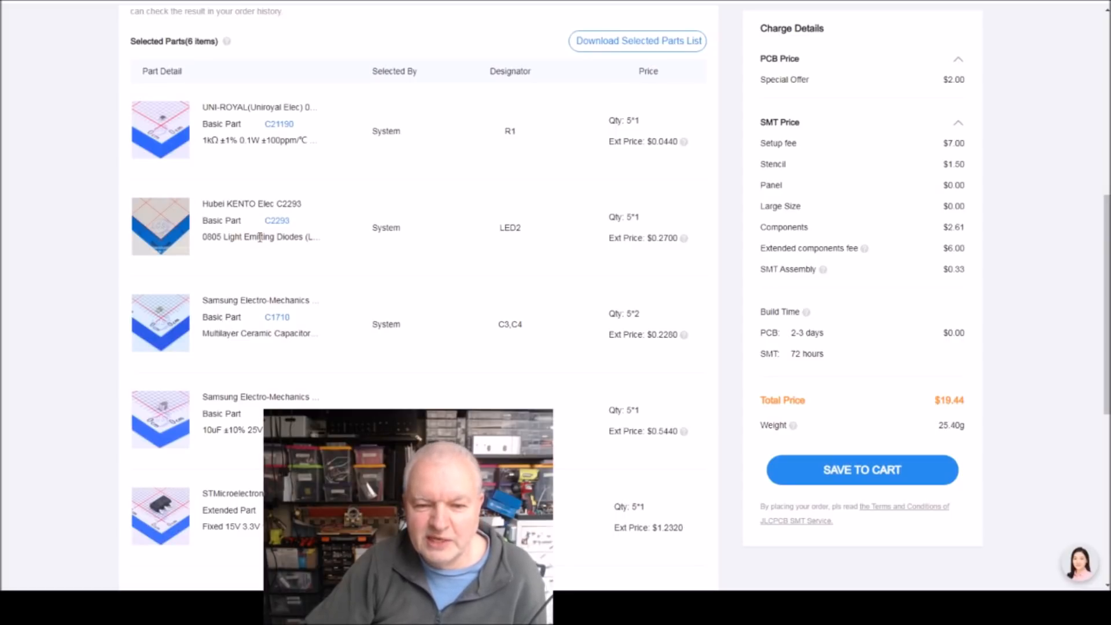
scroll(454, 283, down, 4)
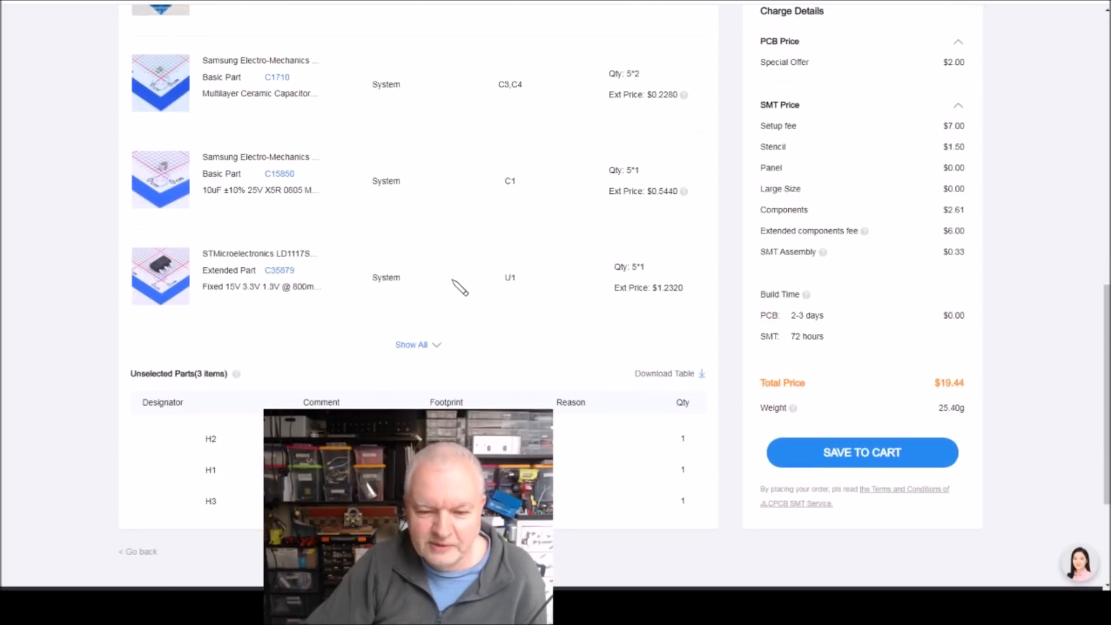
scroll(460, 287, up, 14)
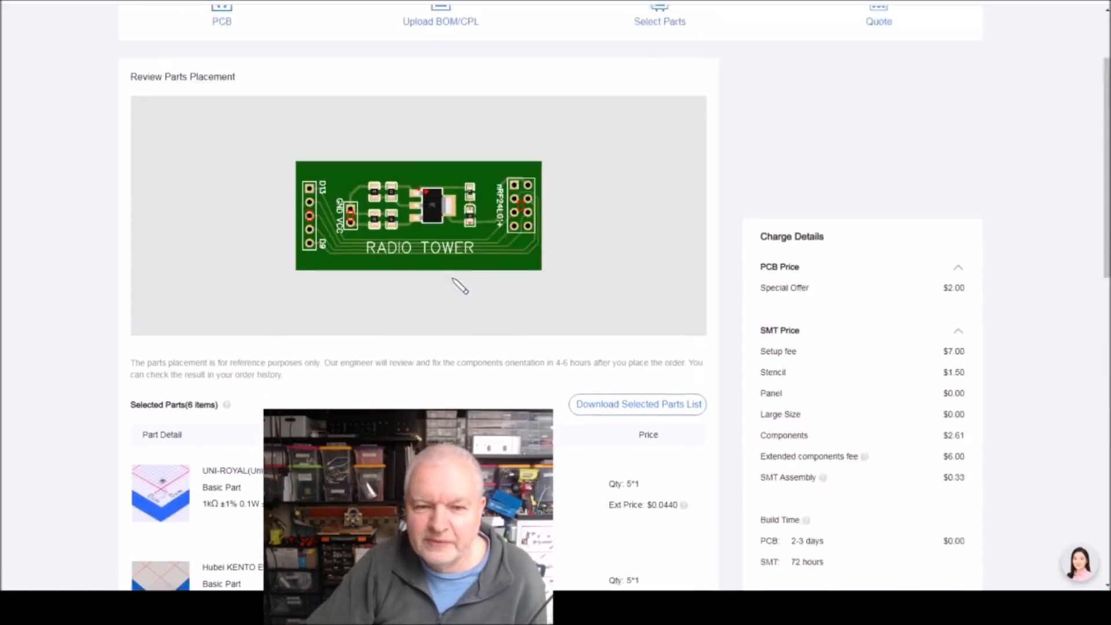
scroll(623, 277, down, 1)
scroll(630, 283, down, 6)
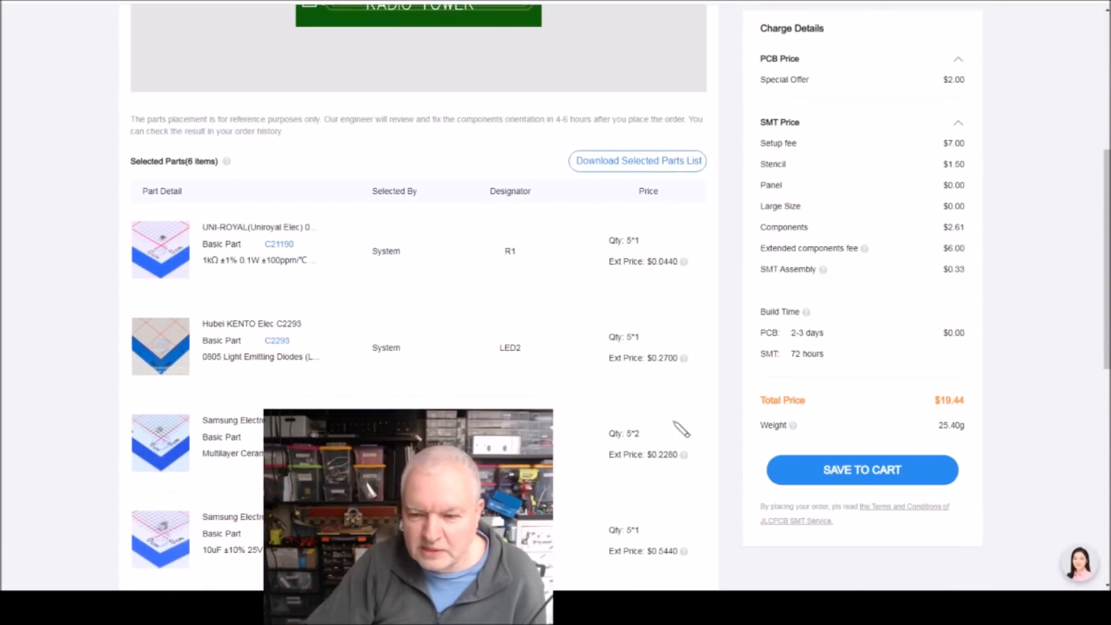
click(873, 473)
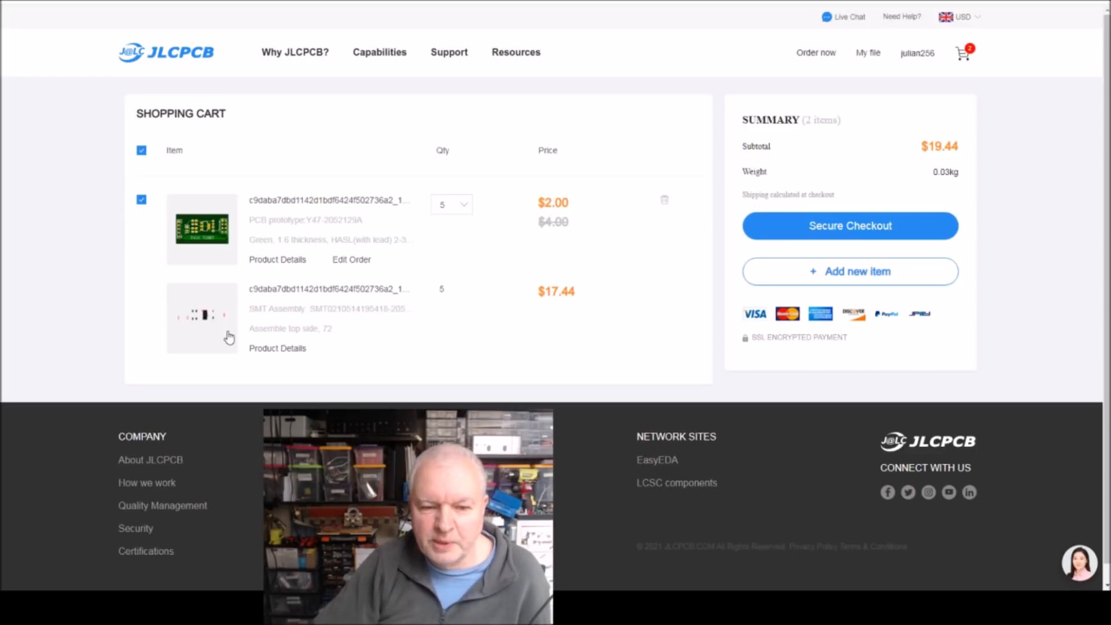
mouse_move(181, 315)
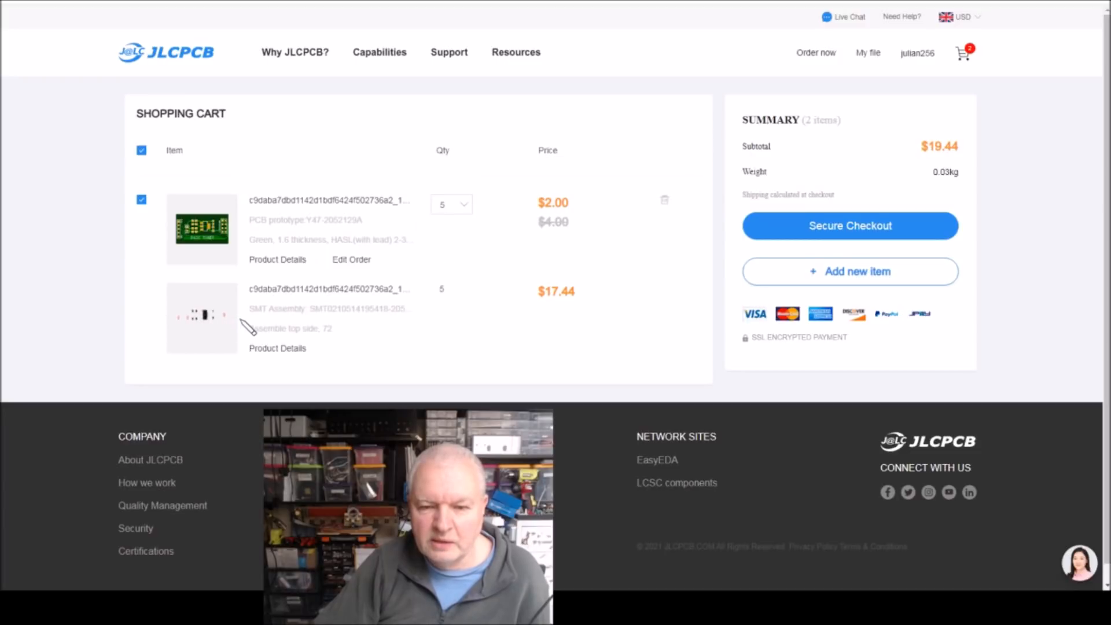